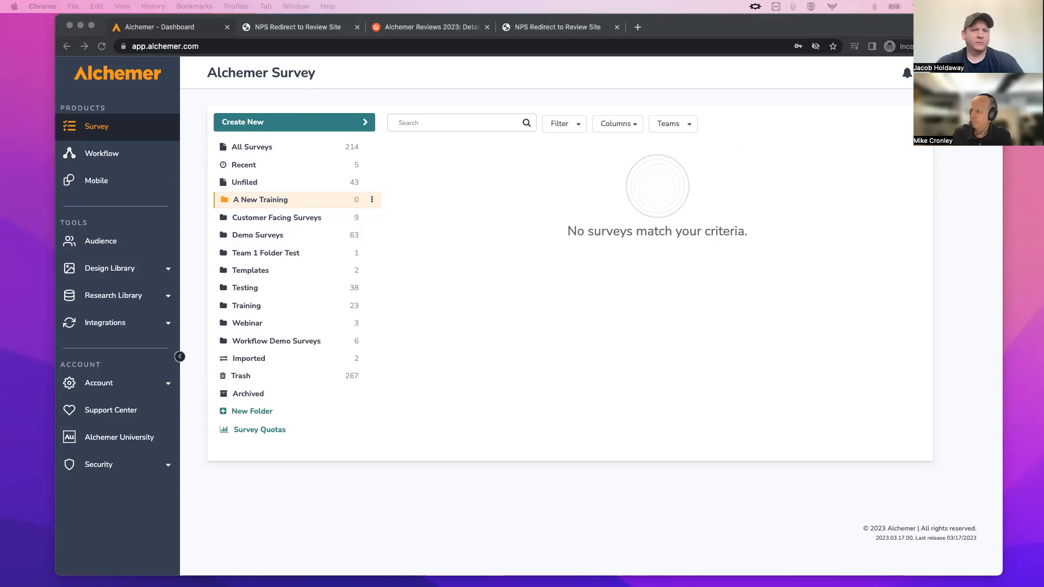
# Open the in-app Help, view the additional support options, then go back to the main help view.
pyautogui.click(957, 98)
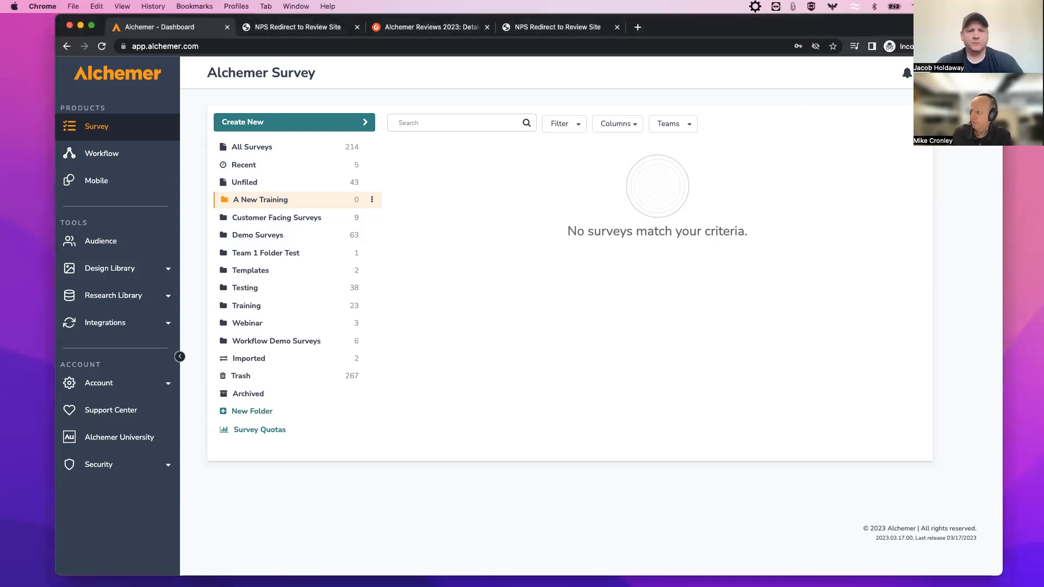
pyautogui.click(927, 73)
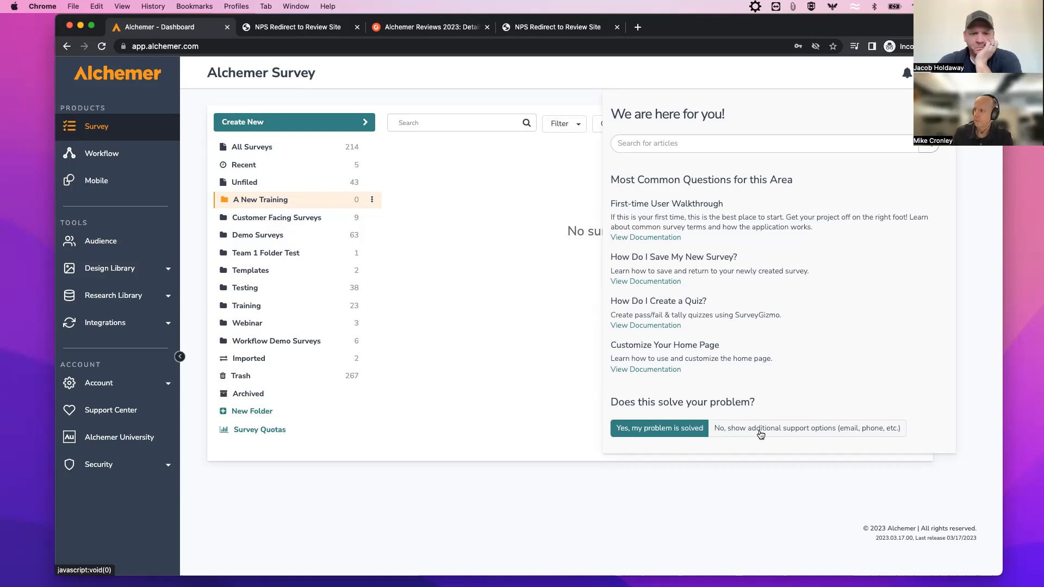
pyautogui.click(770, 432)
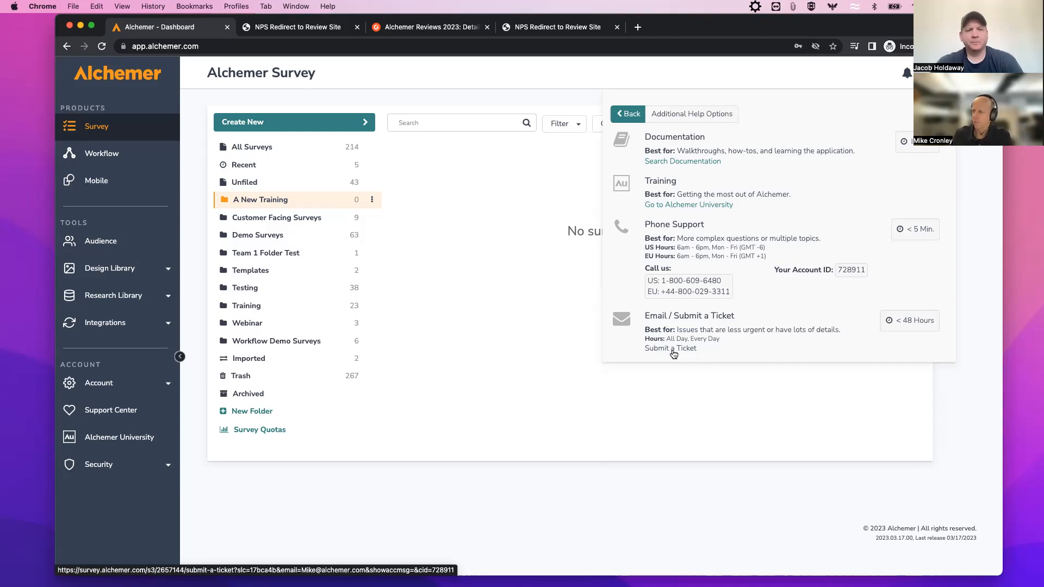
pyautogui.click(630, 115)
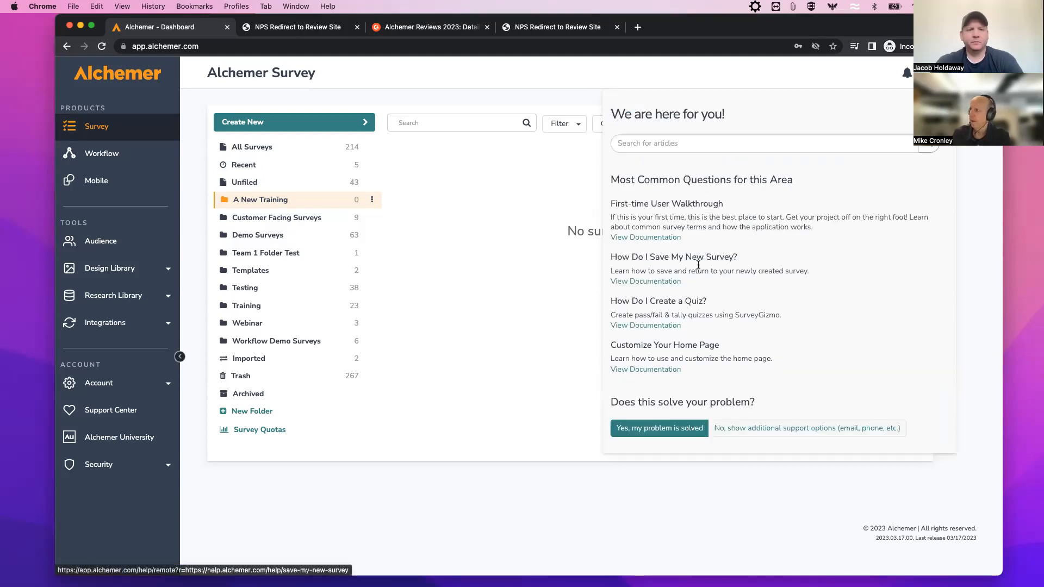
# Search the help articles for 'Style'.
pyautogui.click(646, 144)
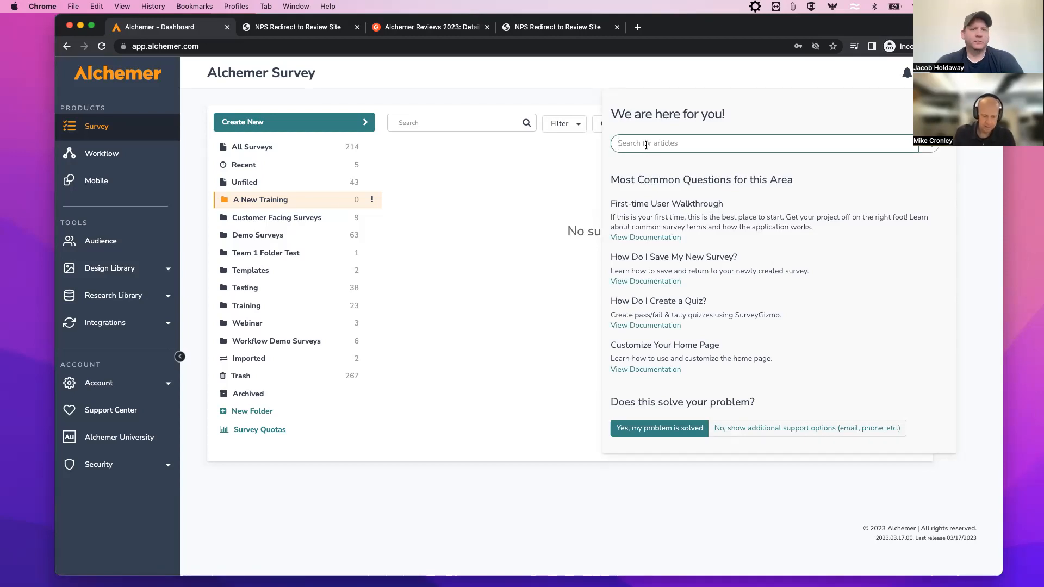
pyautogui.write('Style')
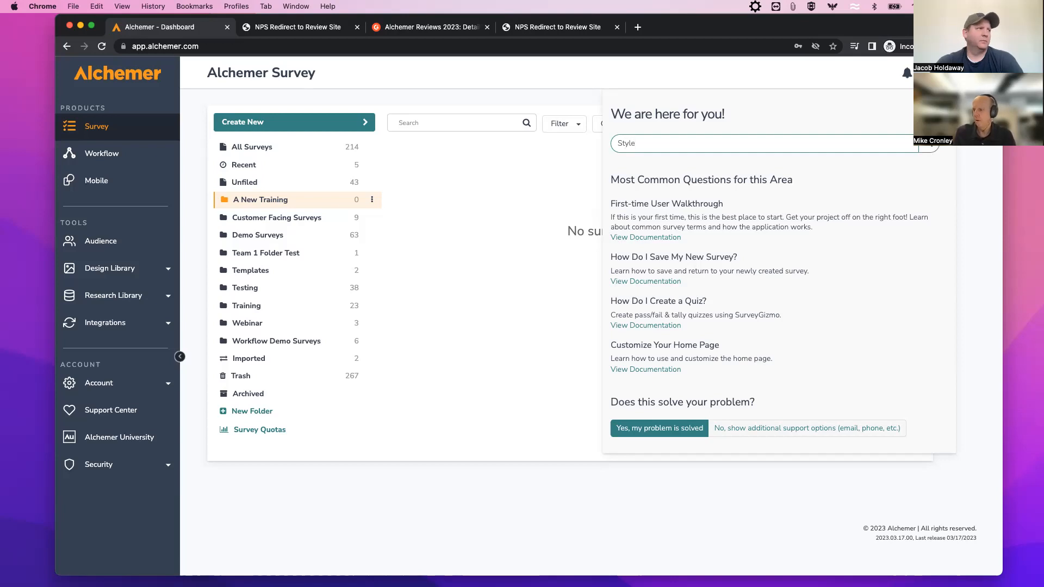
pyautogui.press('Return')
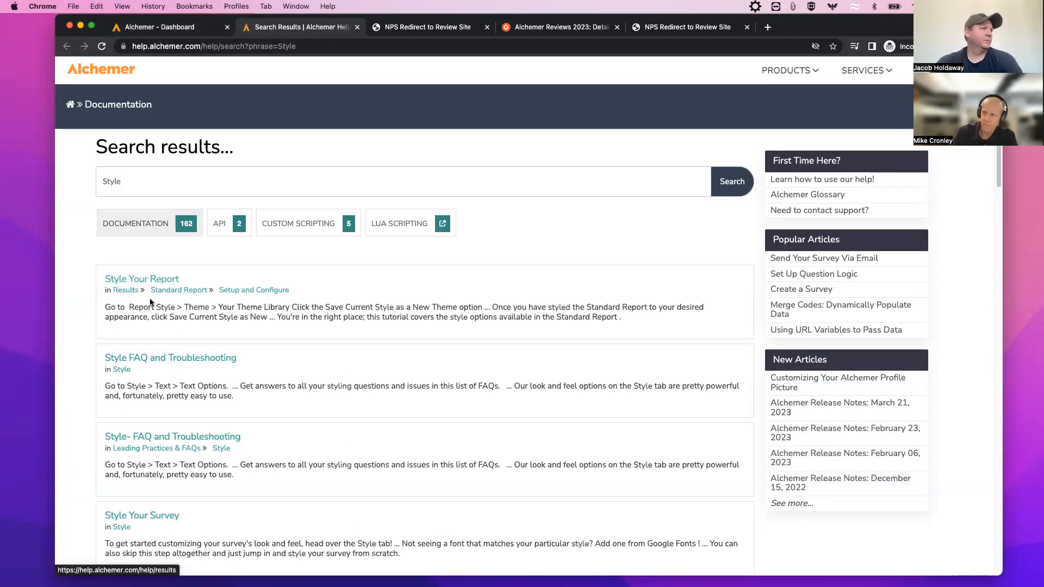
# Read the 'Style Your Survey' article, then close the duplicate NPS Redirect to Review Site tab.
pyautogui.click(136, 519)
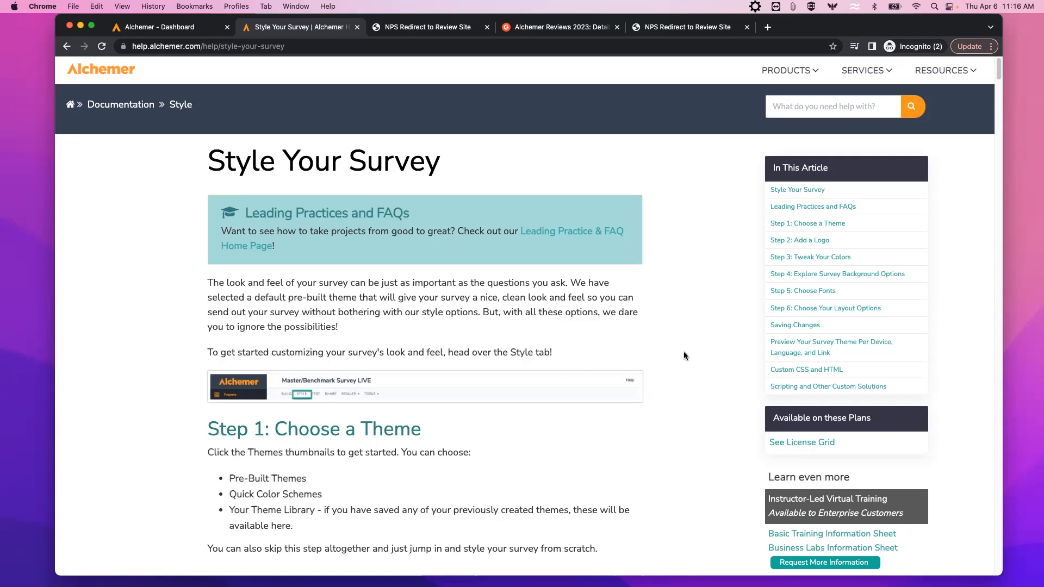
pyautogui.scroll(-1, 684, 356)
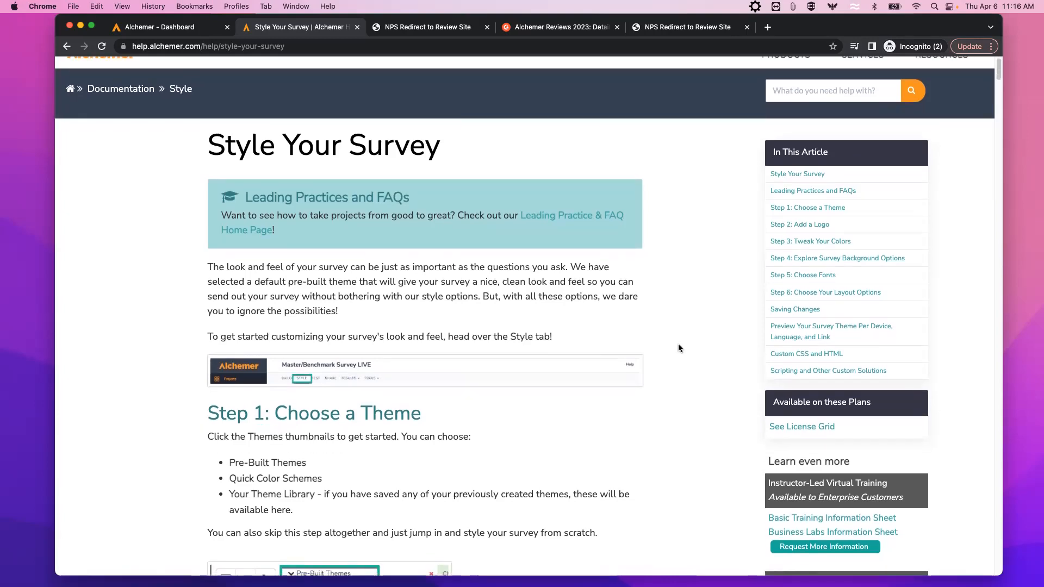
pyautogui.scroll(-2, 684, 355)
pyautogui.scroll(-1, 702, 361)
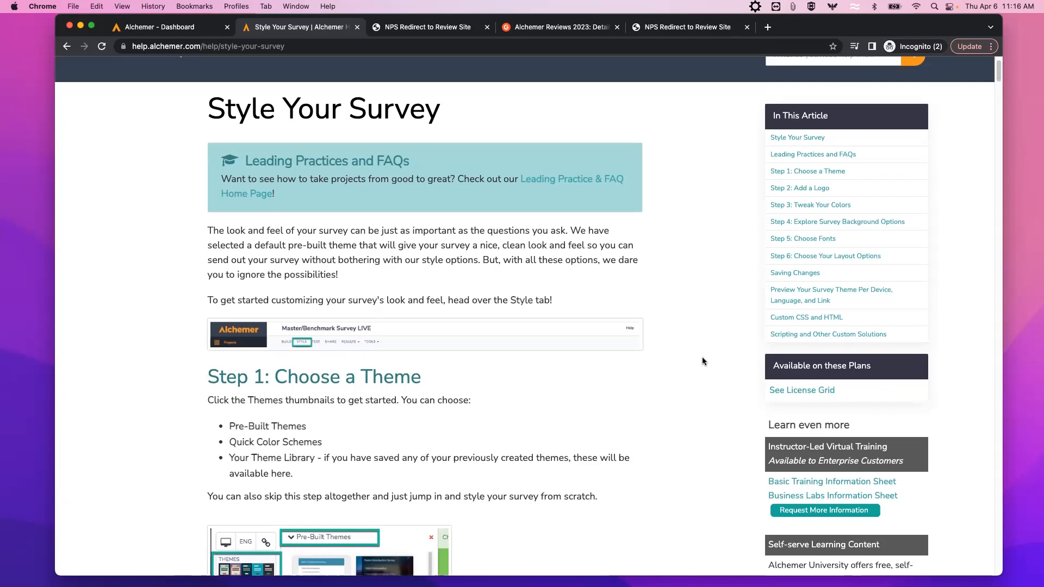
pyautogui.scroll(-10, 703, 361)
pyautogui.scroll(-20, 702, 361)
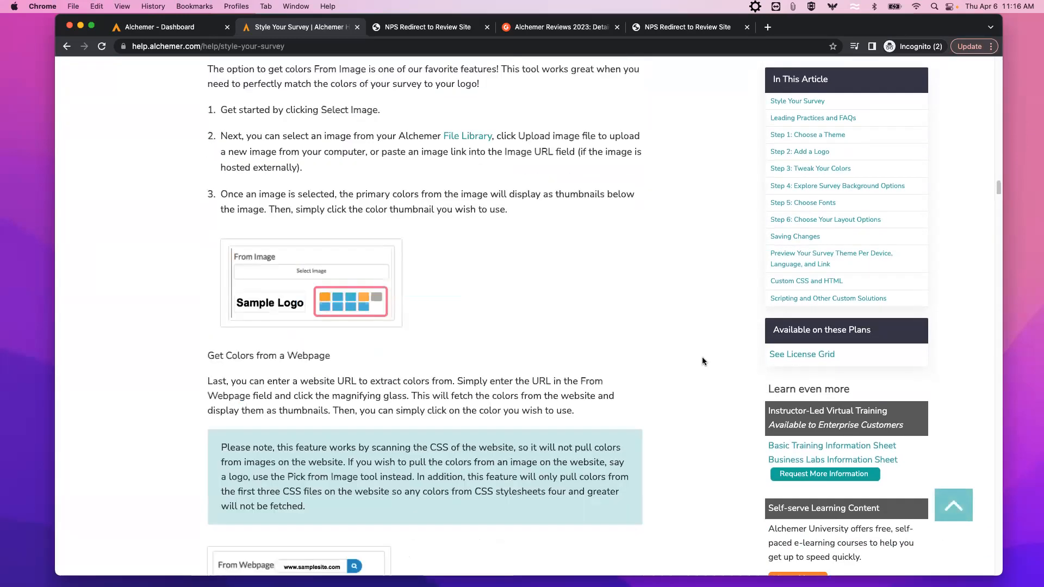
pyautogui.scroll(-20, 702, 361)
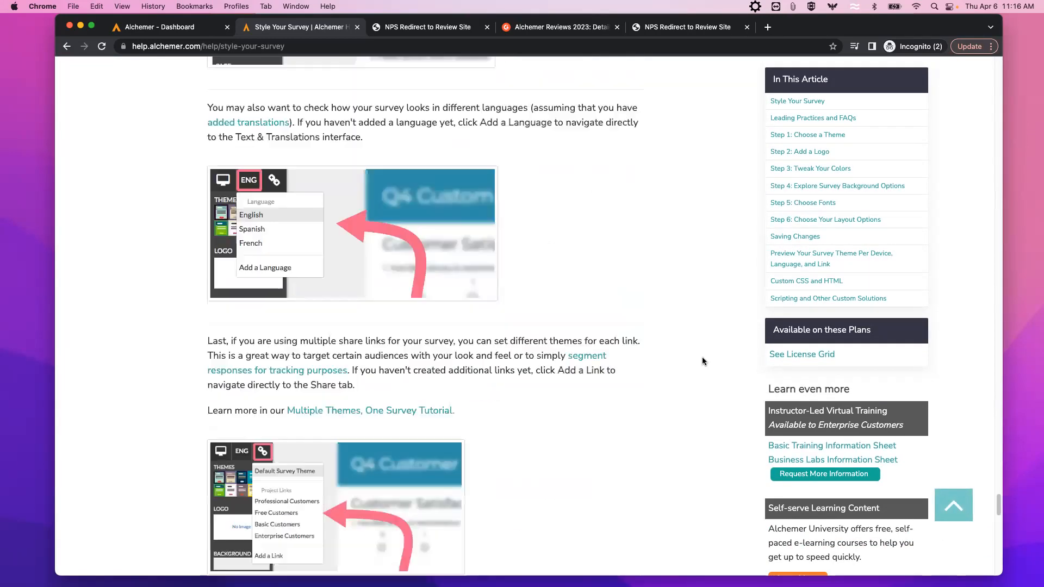
pyautogui.scroll(3, 701, 359)
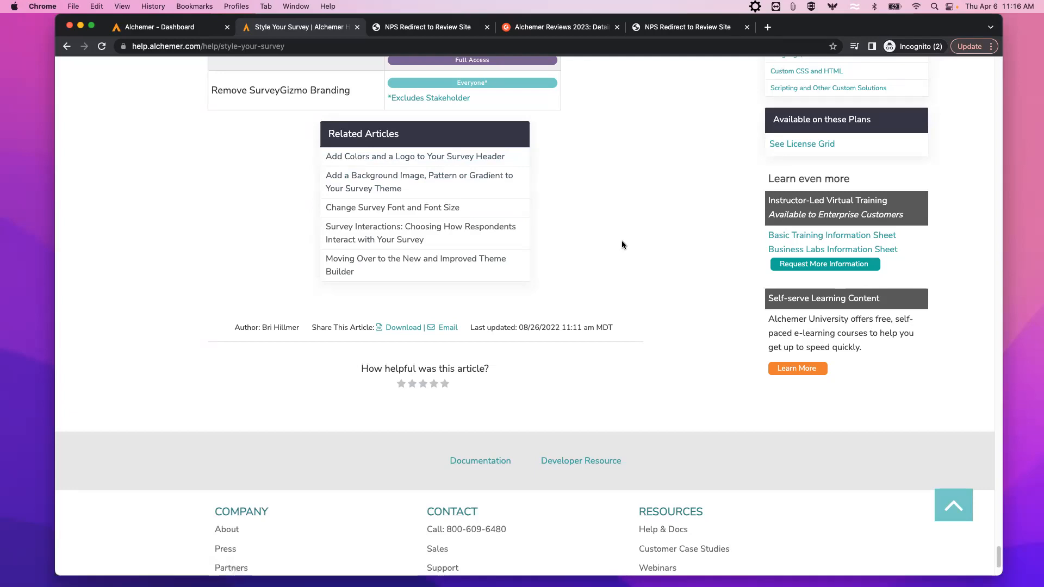
pyautogui.scroll(10, 626, 242)
pyautogui.click(746, 27)
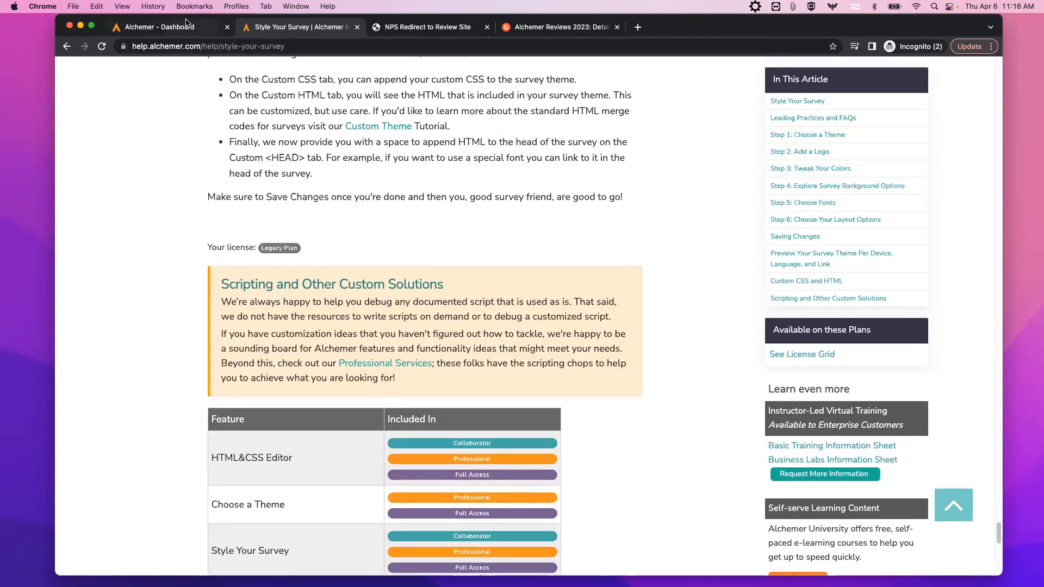
# Close the Help panel on the Dashboard and run a Google search for 'style alchemer' in a new tab.
pyautogui.click(182, 28)
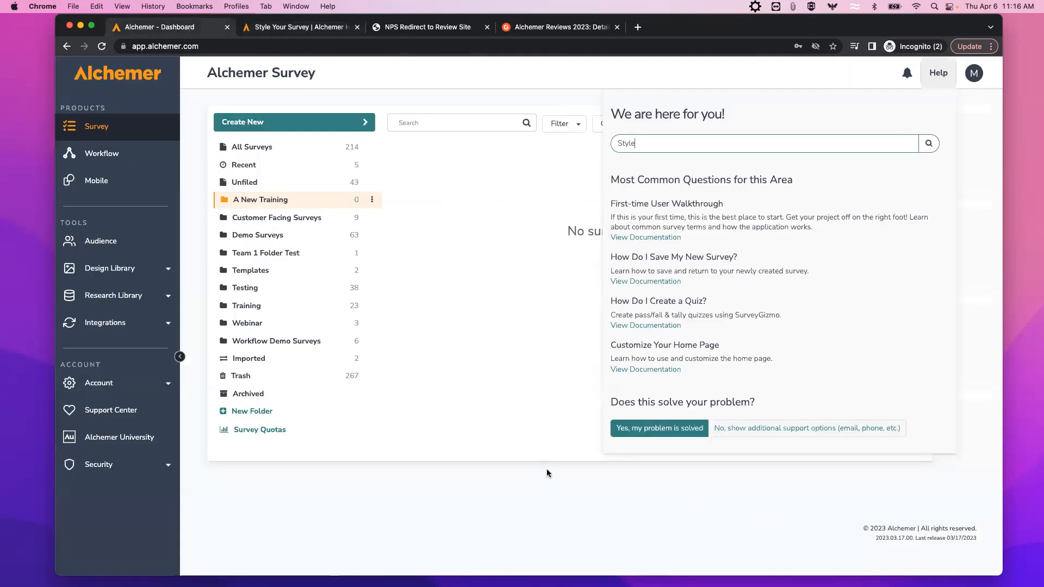
pyautogui.click(589, 496)
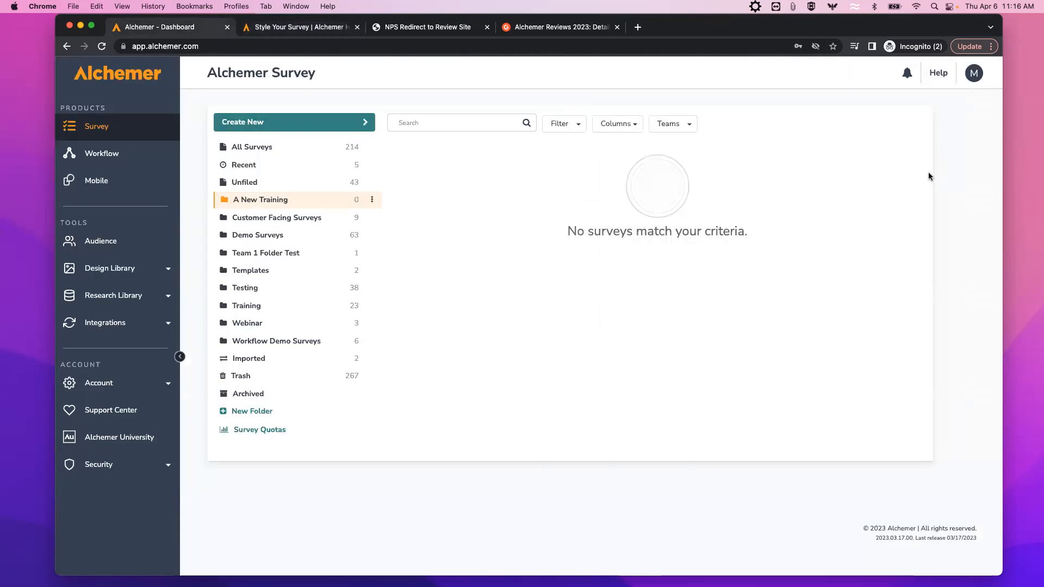
pyautogui.click(637, 27)
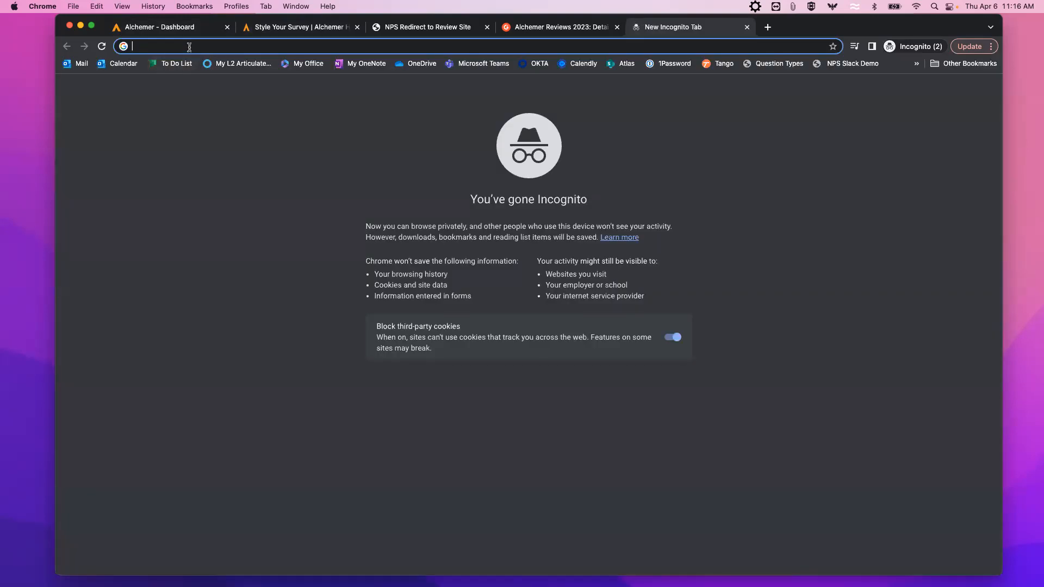
pyautogui.write('sty')
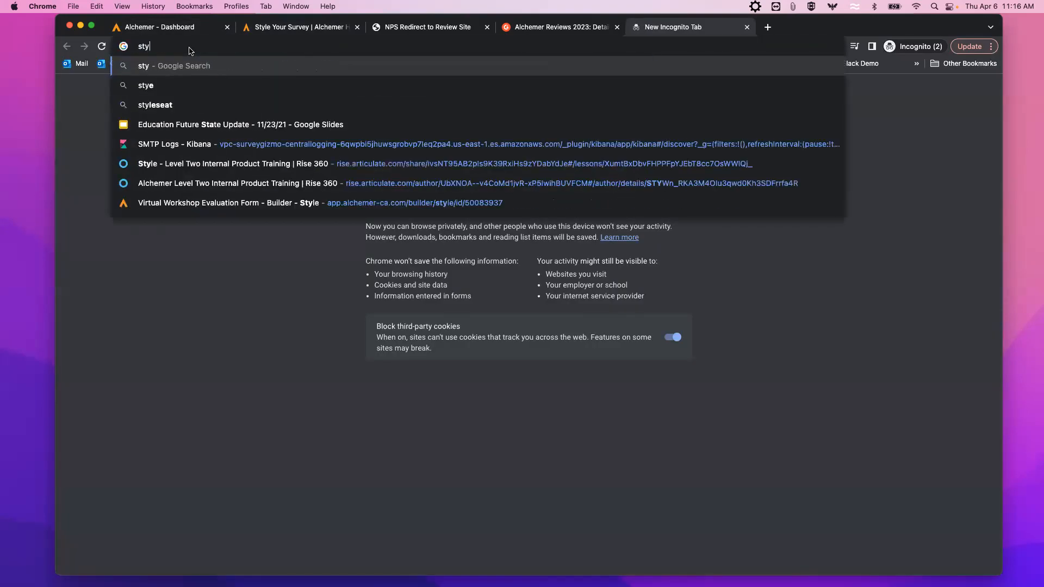
pyautogui.write('le alchemer')
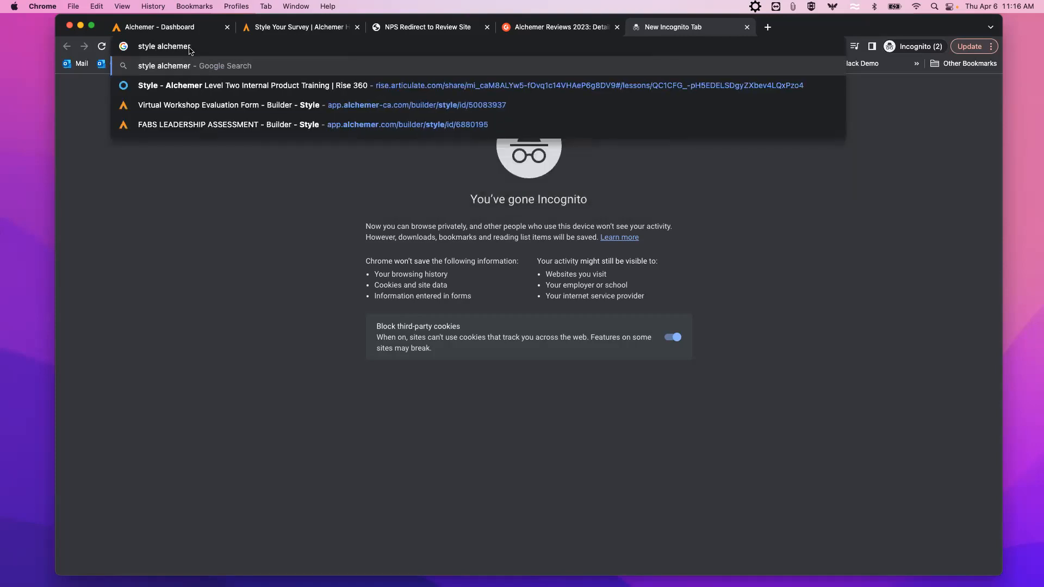
pyautogui.press('Return')
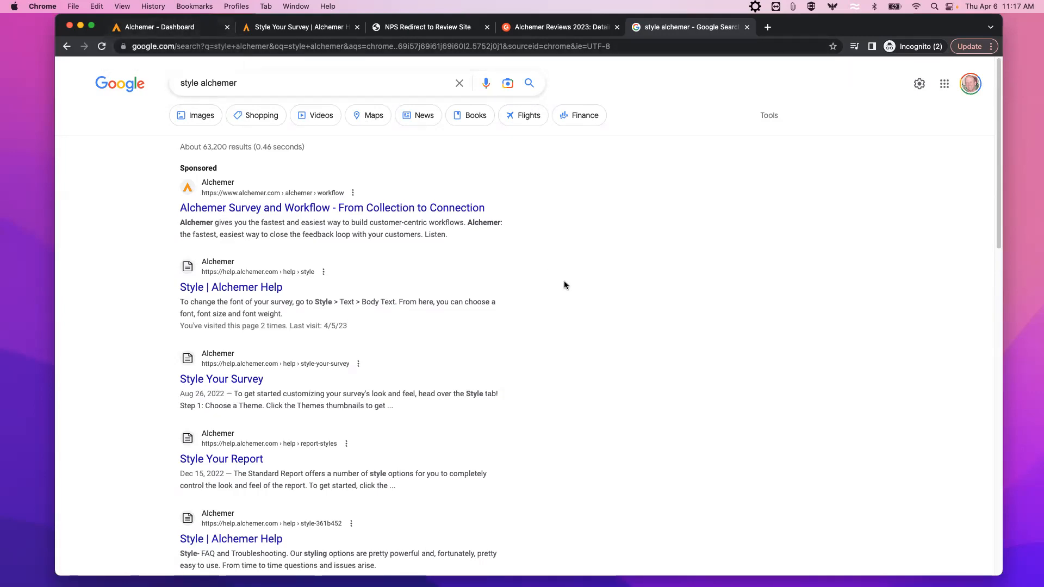
# Switch back to the first tab, Alchemer - Dashboard, with Cmd+1.
pyautogui.press('super+1')
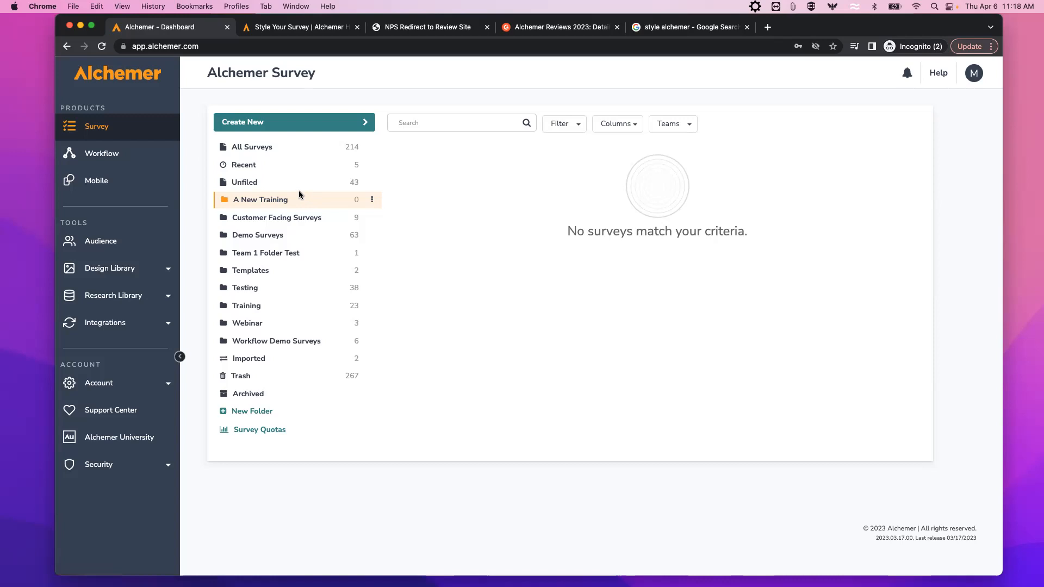
# Create a blank survey named '4/6/23' and start building it.
pyautogui.click(280, 125)
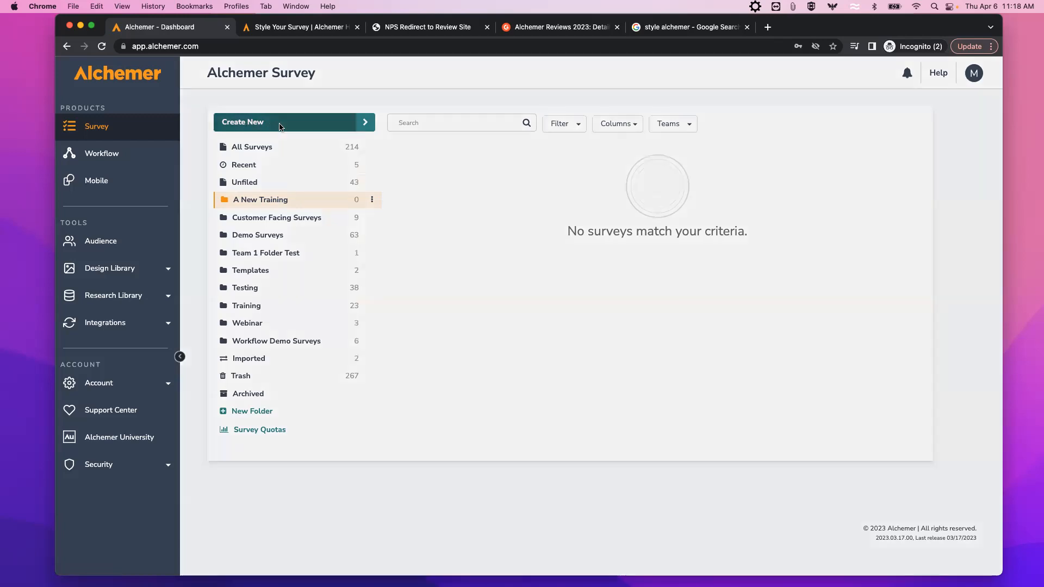
pyautogui.click(509, 119)
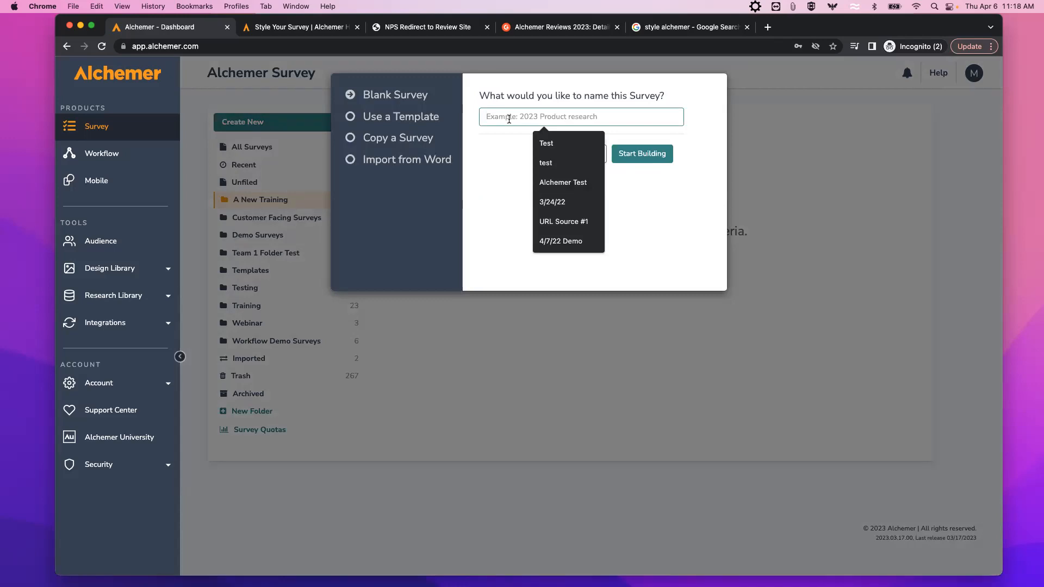
pyautogui.write('4/6/23')
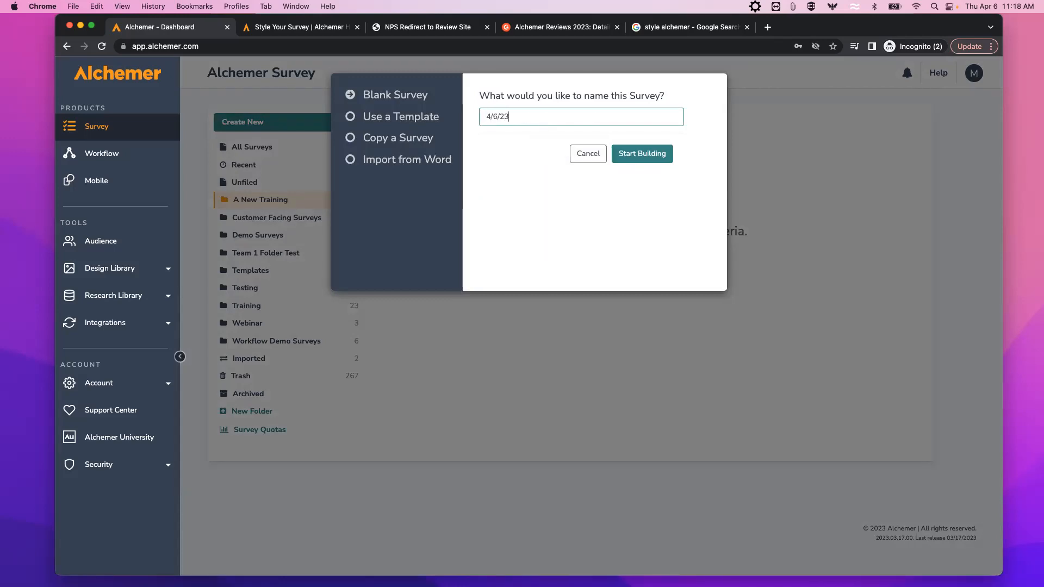
pyautogui.click(652, 158)
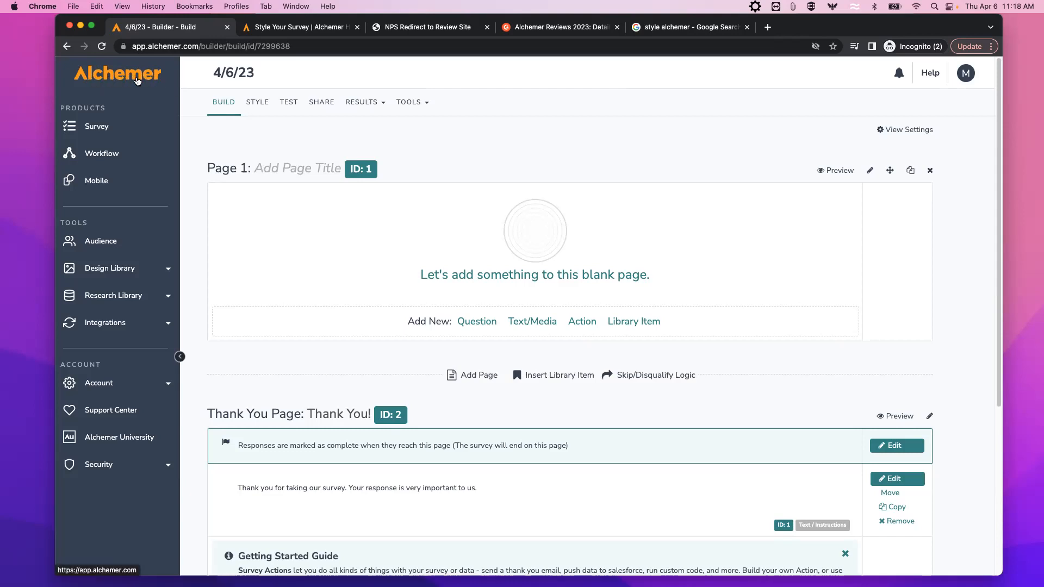
# Copy the 4/6/23 survey's ID from the page address and return to the survey list.
pyautogui.click(134, 78)
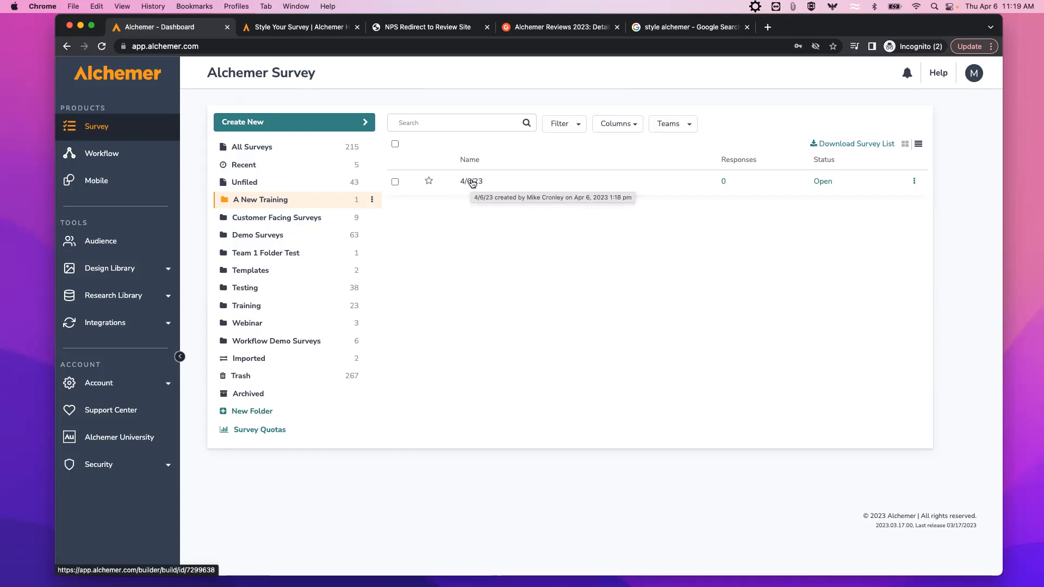
pyautogui.click(473, 182)
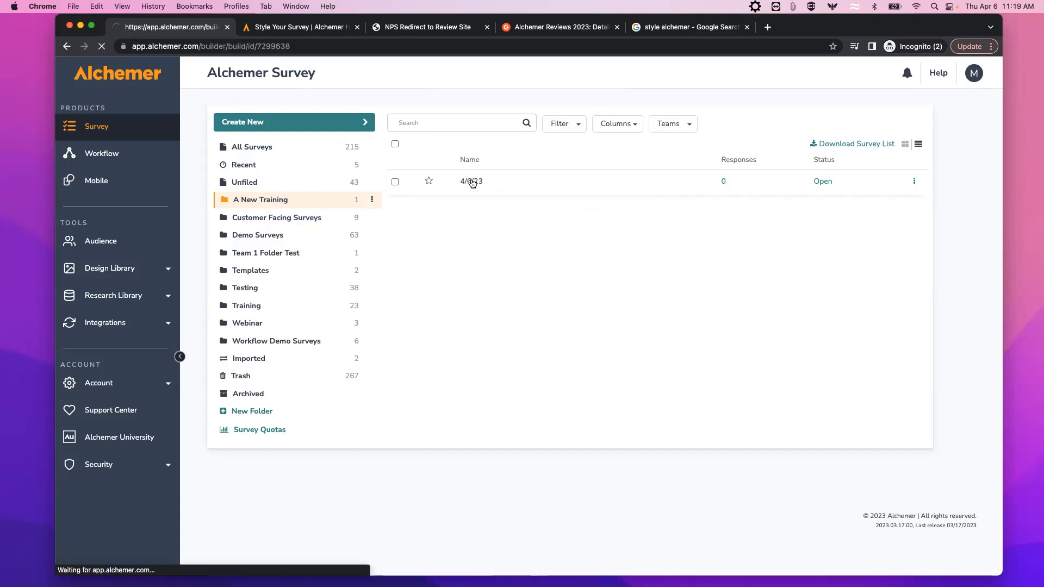
pyautogui.click(287, 46)
pyautogui.doubleClick(299, 46)
pyautogui.press('super+c')
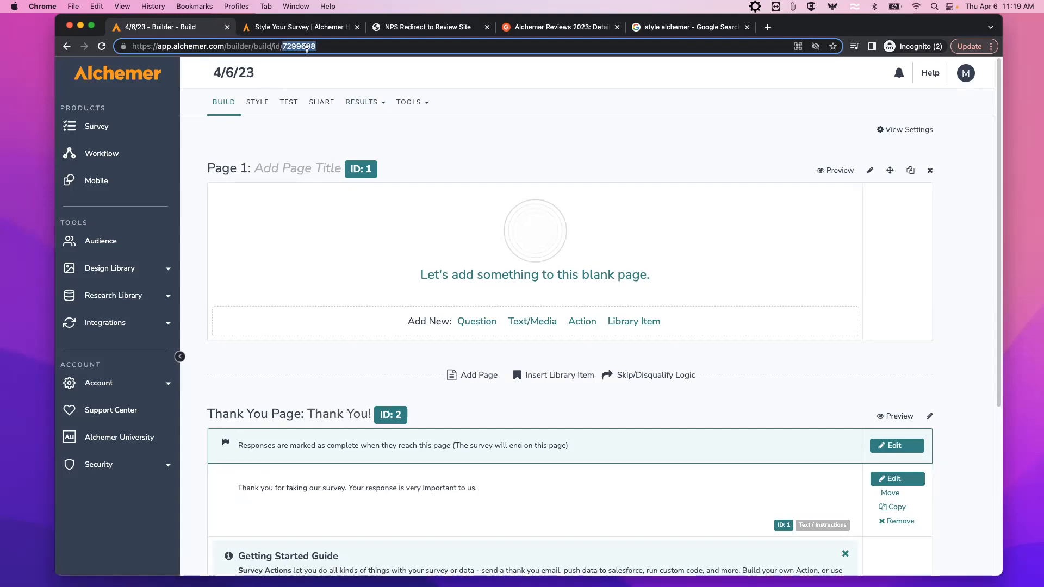
pyautogui.click(98, 127)
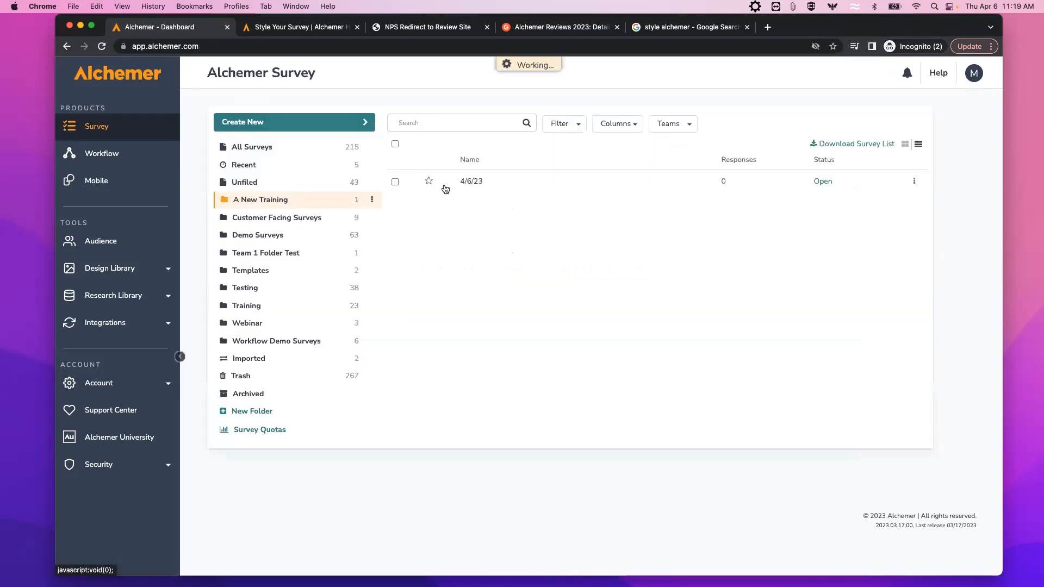
# Filter the All Surveys list by the pasted survey ID.
pyautogui.click(257, 150)
pyautogui.scroll(-2, 429, 318)
pyautogui.scroll(2, 429, 318)
pyautogui.click(423, 122)
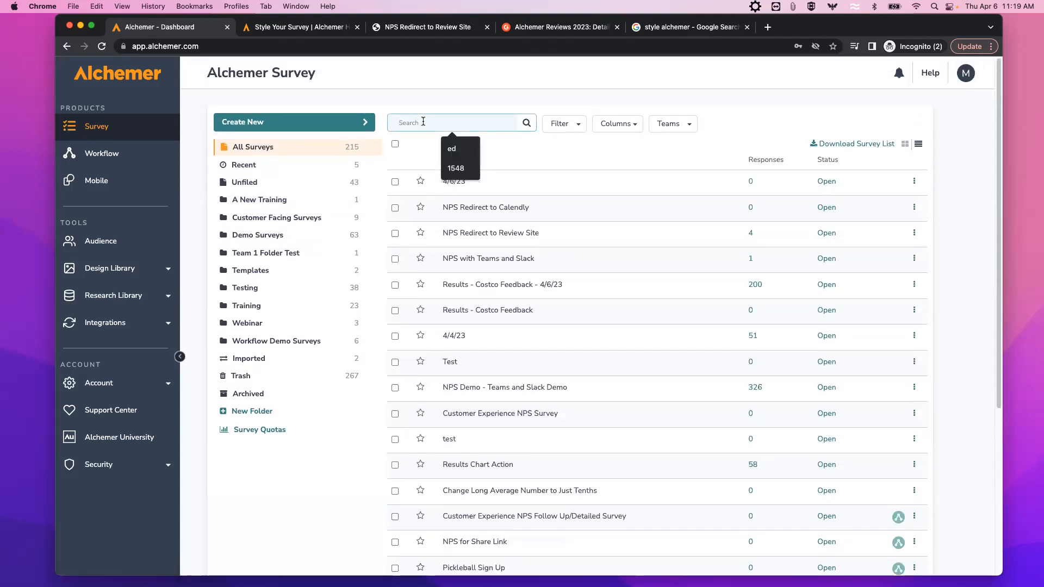
pyautogui.press('super+v')
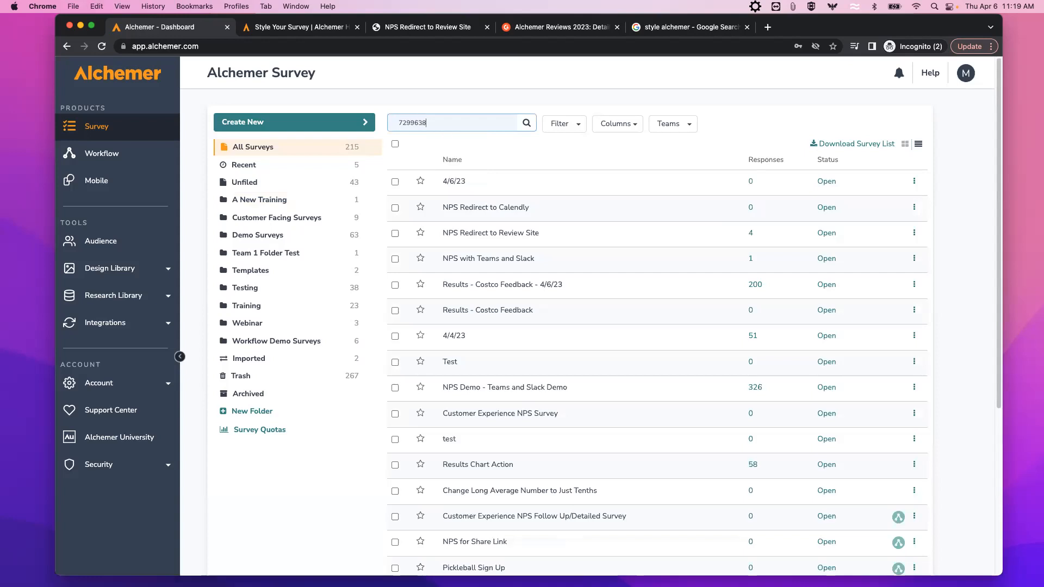
pyautogui.press('Return')
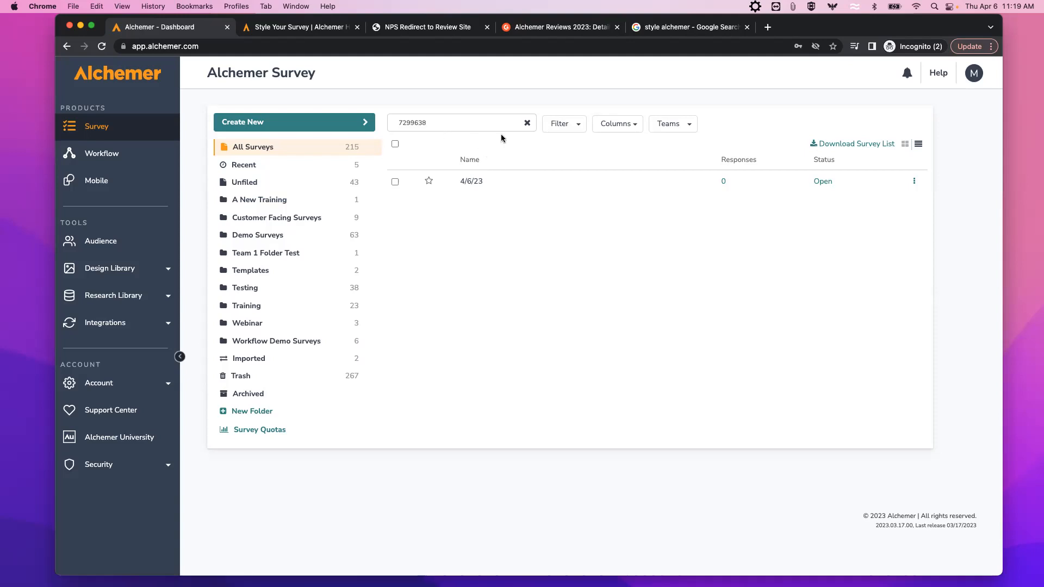
# Clear the search filter and open the 4/6/23 survey in the builder.
pyautogui.doubleClick(445, 122)
pyautogui.press('BackSpace')
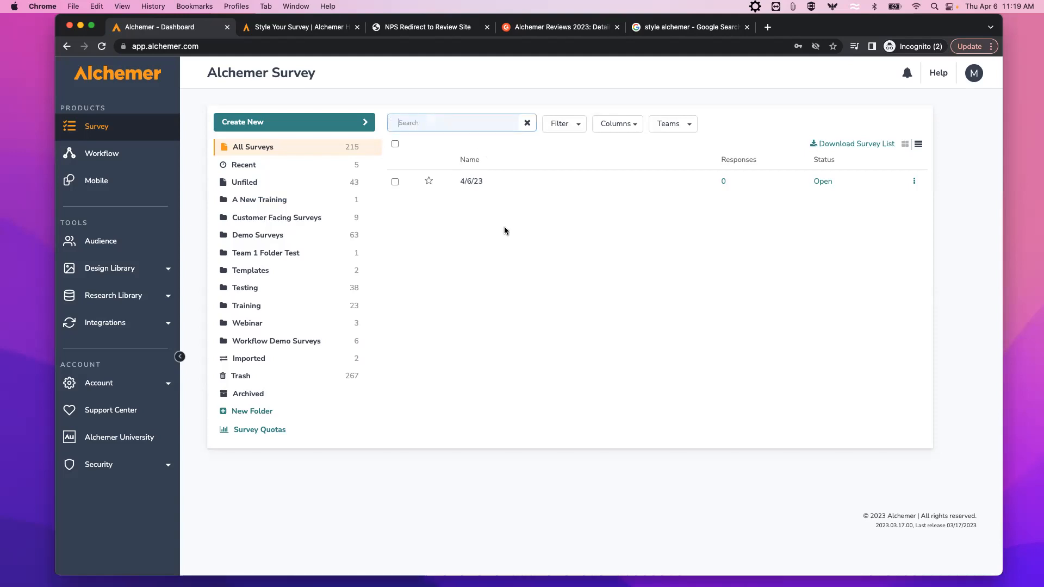
pyautogui.click(916, 184)
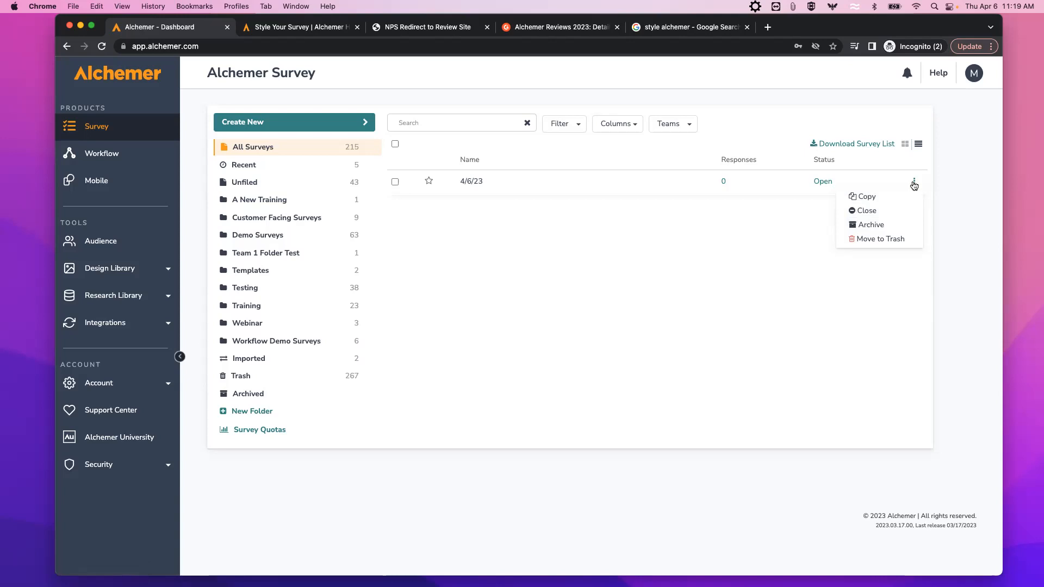
pyautogui.click(902, 382)
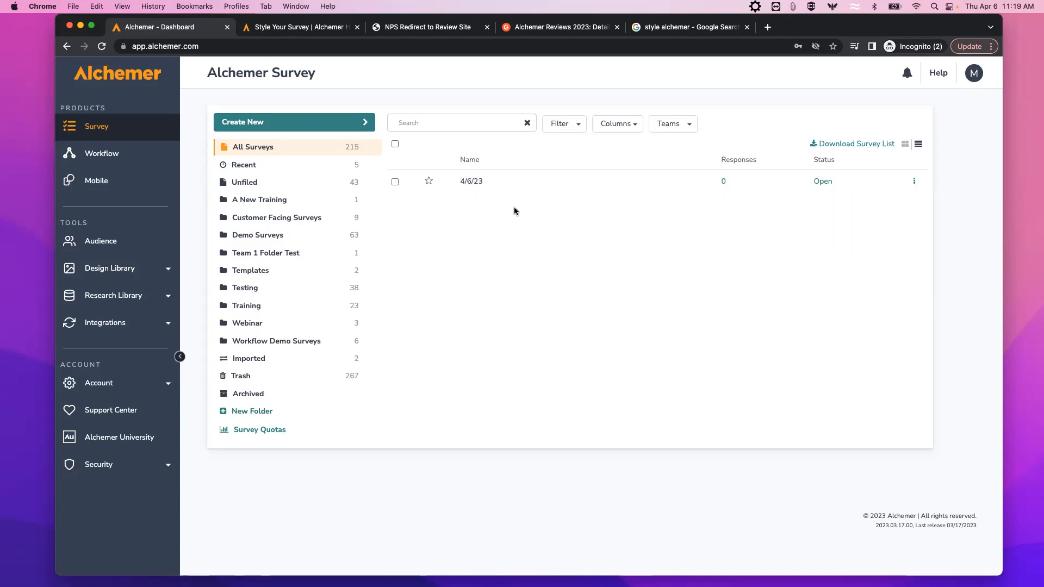
pyautogui.click(477, 184)
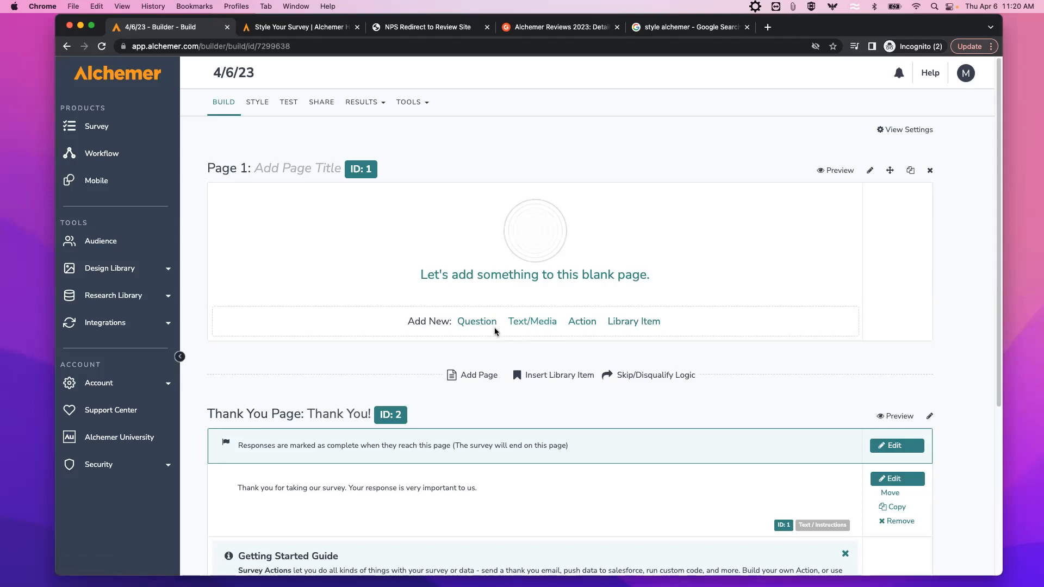
# Add and save a 'Welcome!' text block on Page 1.
pyautogui.click(529, 325)
pyautogui.click(481, 157)
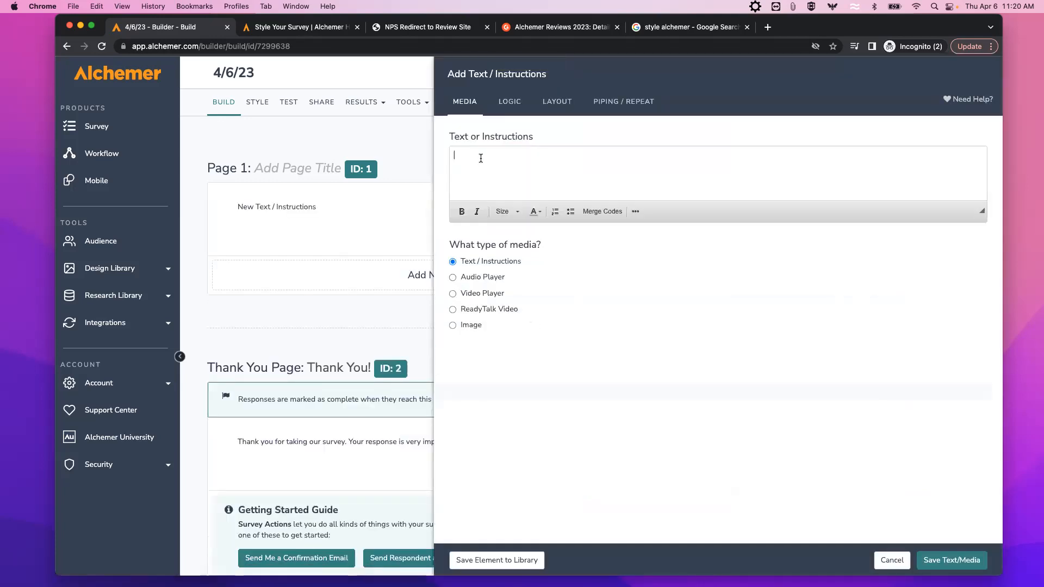
pyautogui.write('Welcome!')
pyautogui.click(955, 560)
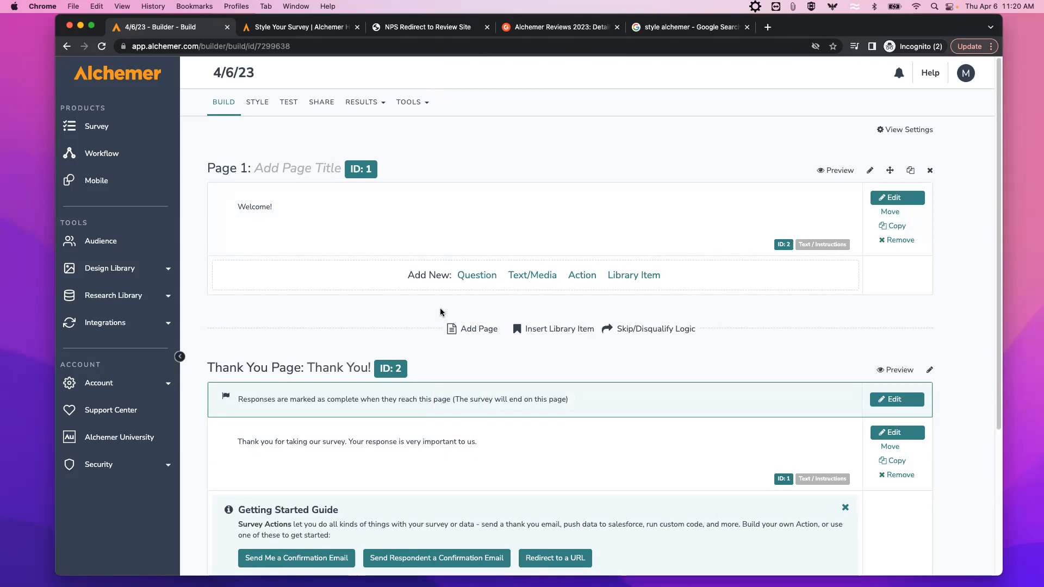
# Add and save the question 'Can you volunteer?' with answer options Yes and No.
pyautogui.click(475, 280)
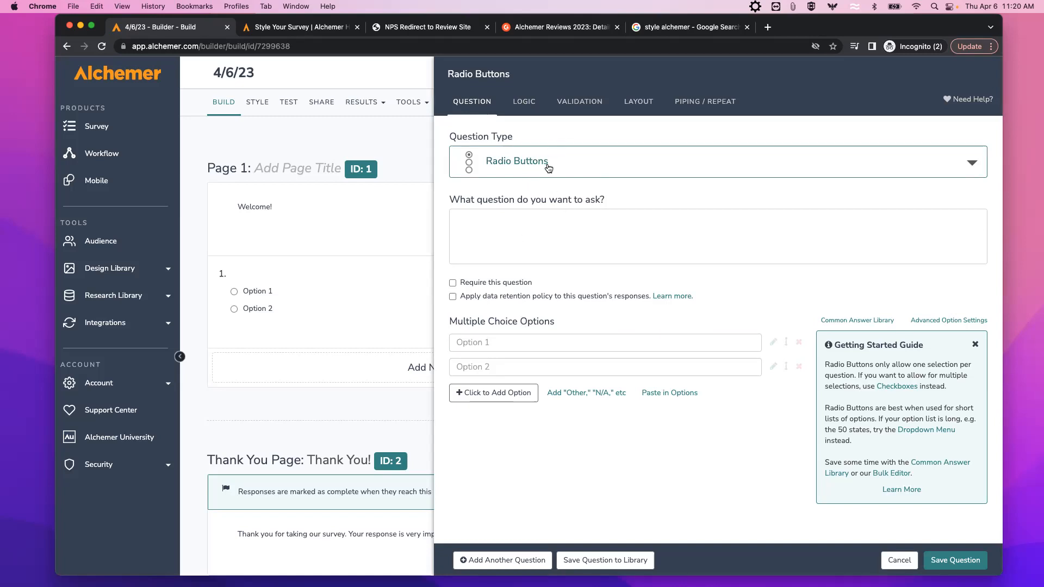
pyautogui.click(486, 220)
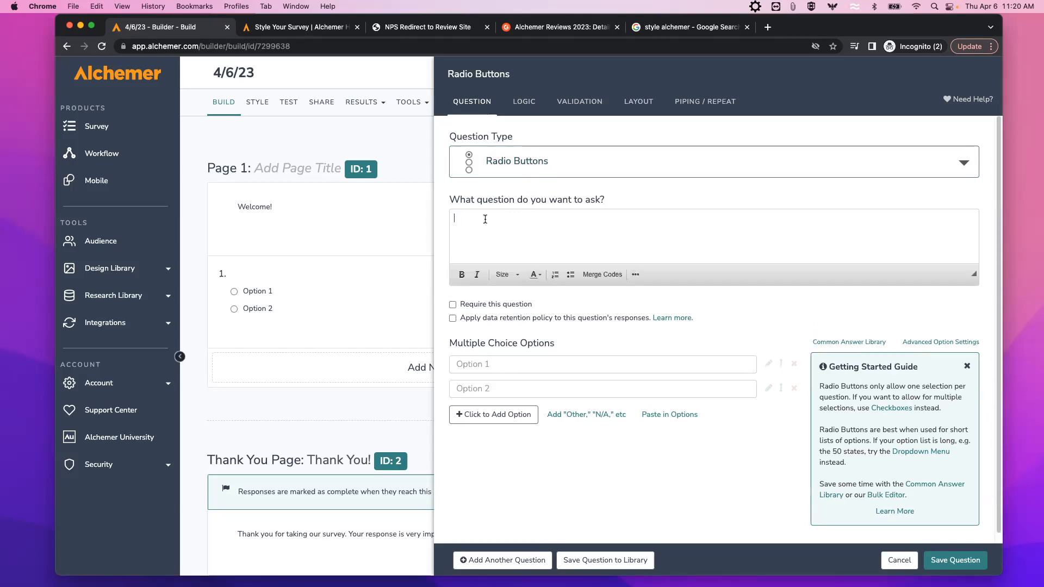
pyautogui.write('Can yu')
pyautogui.press('BackSpace')
pyautogui.write('oy')
pyautogui.write('u vo')
pyautogui.write('lunteer')
pyautogui.write('?')
pyautogui.click(474, 364)
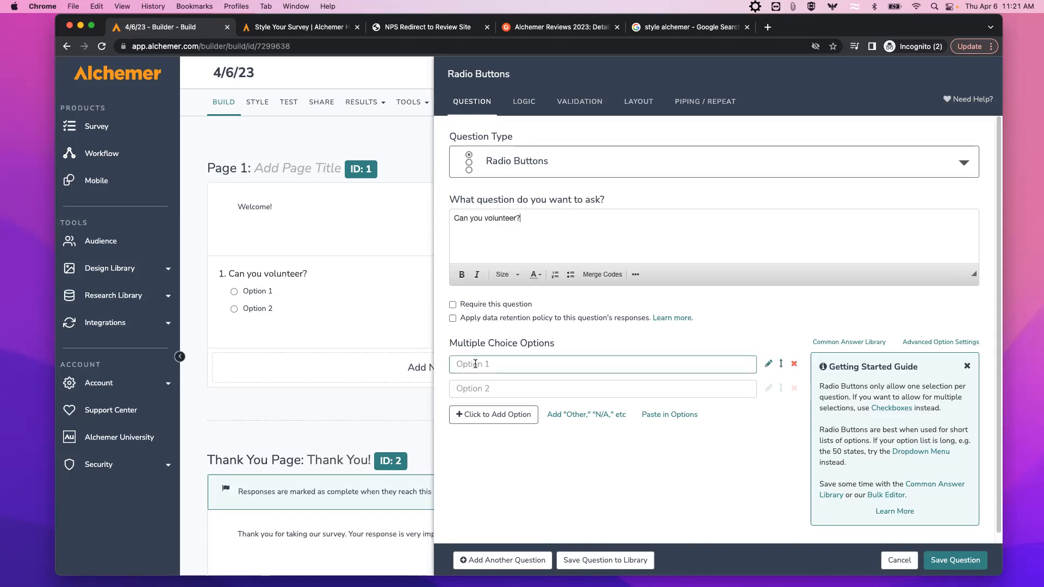
pyautogui.write('Yes')
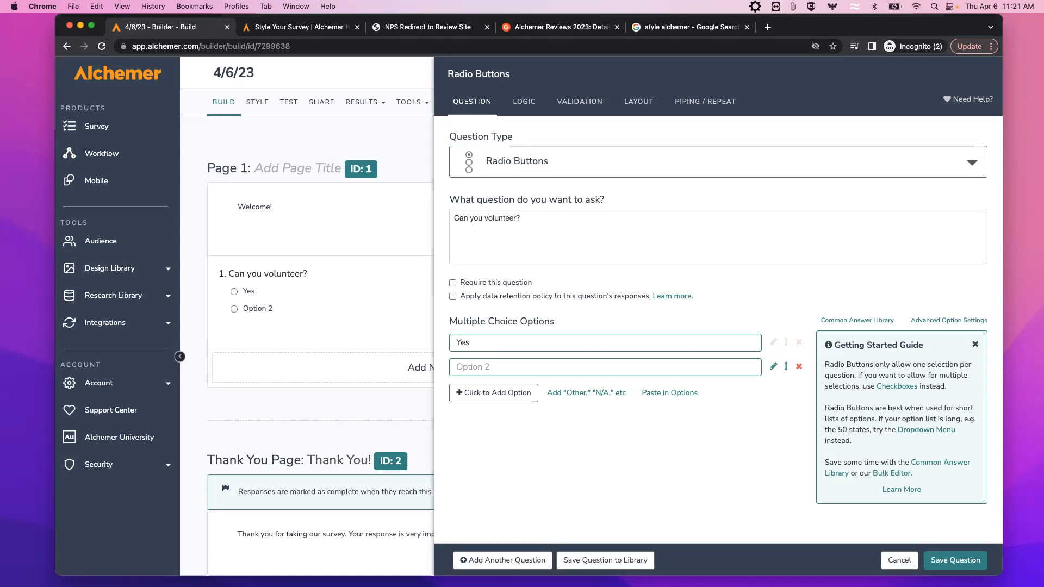
pyautogui.click(473, 367)
pyautogui.write('No')
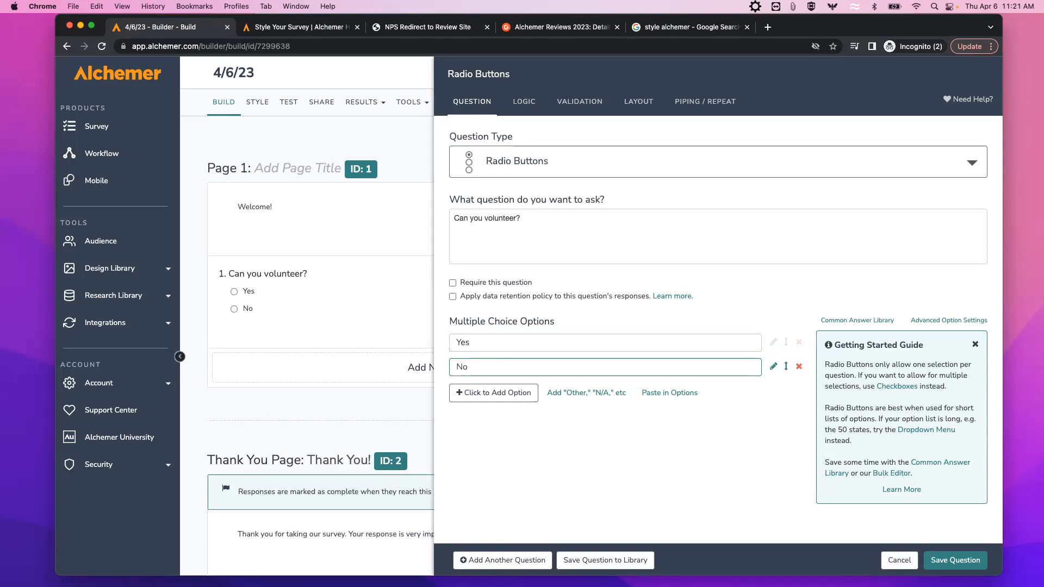
pyautogui.click(961, 562)
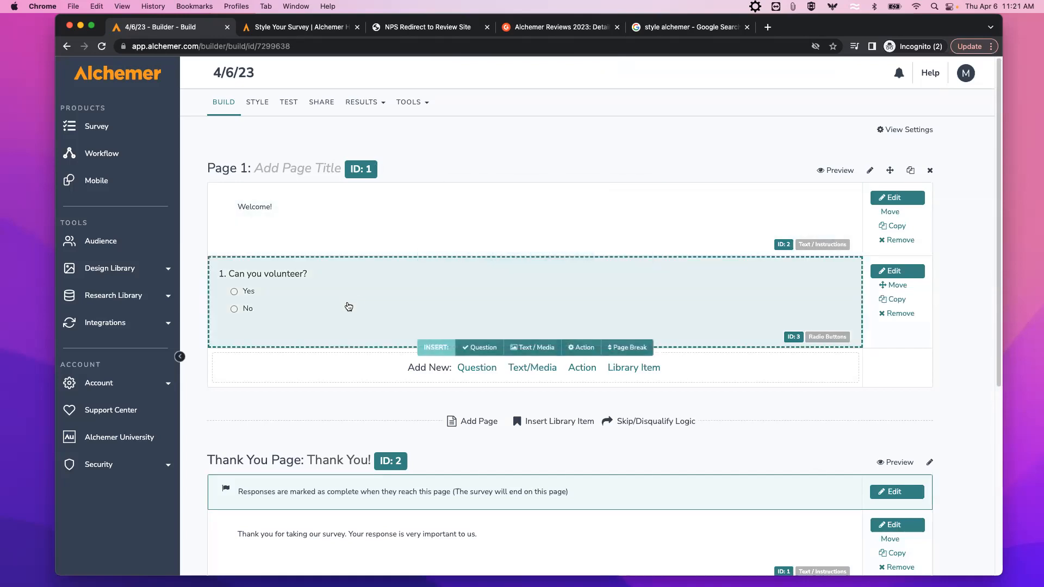
pyautogui.scroll(-3, 345, 304)
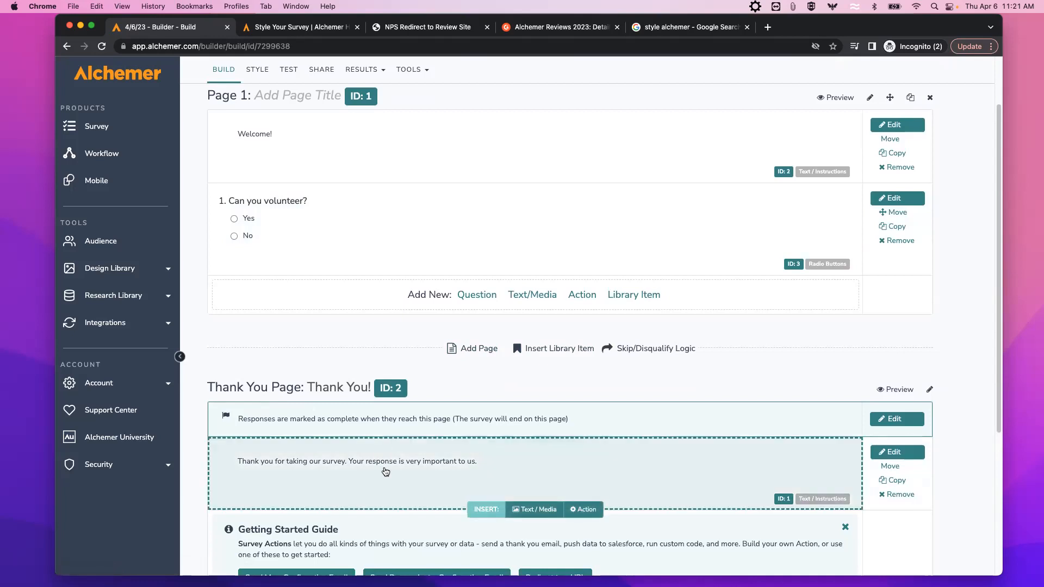
pyautogui.scroll(-1, 384, 470)
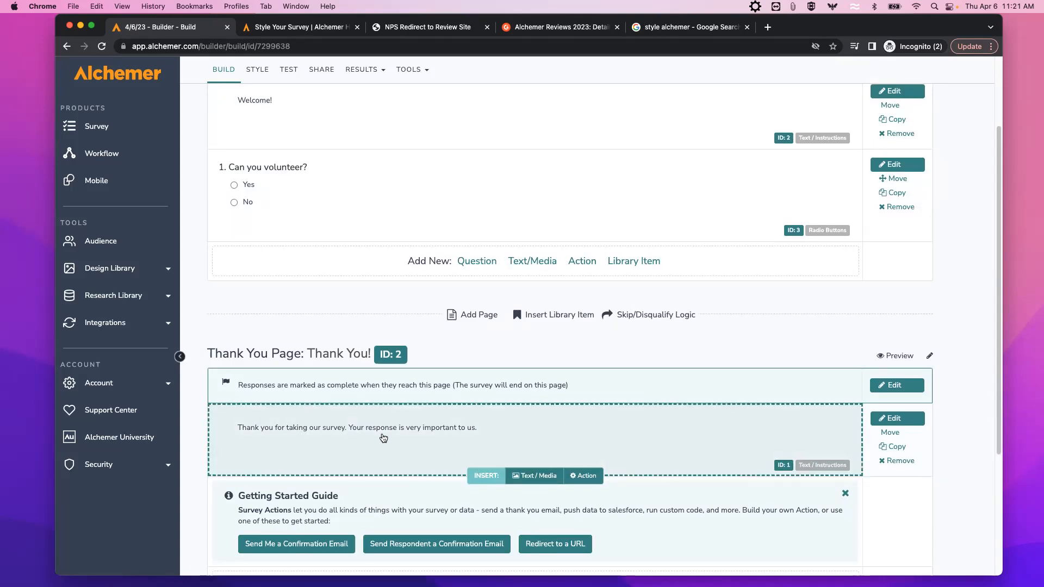
pyautogui.scroll(3, 383, 438)
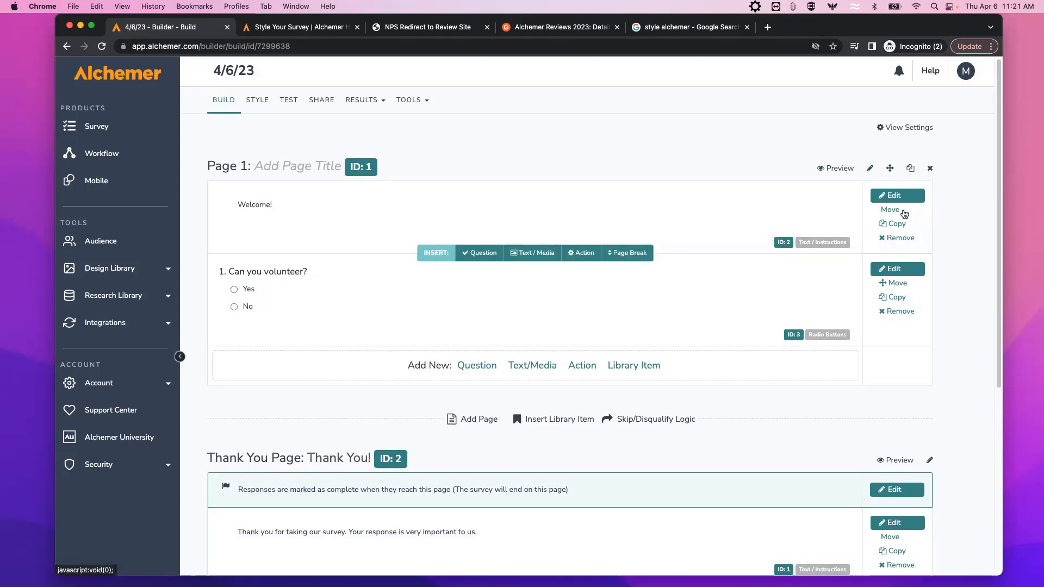
pyautogui.click(836, 170)
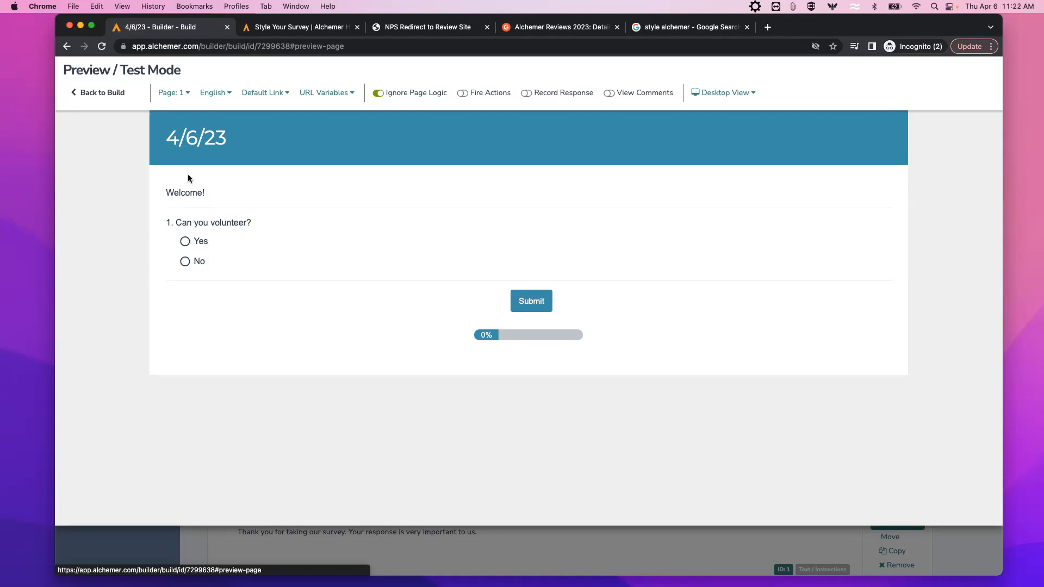
pyautogui.click(185, 242)
pyautogui.click(186, 261)
pyautogui.click(185, 241)
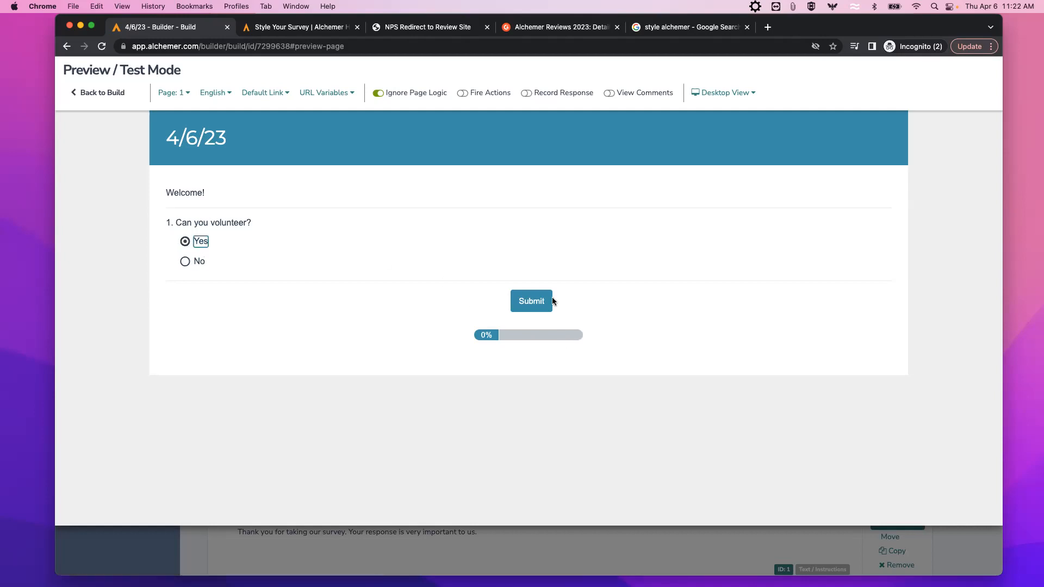
pyautogui.click(534, 302)
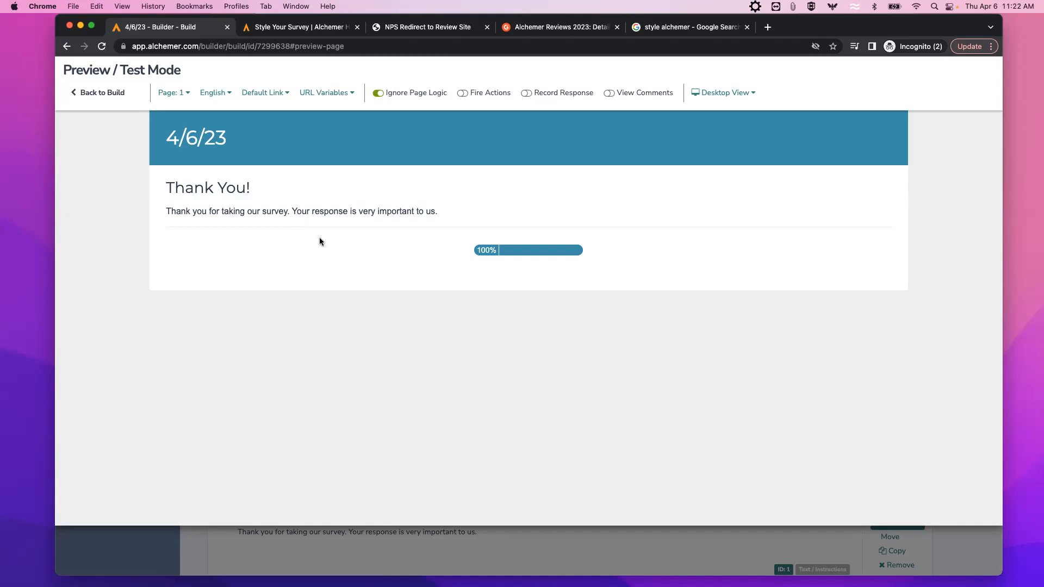
pyautogui.click(112, 94)
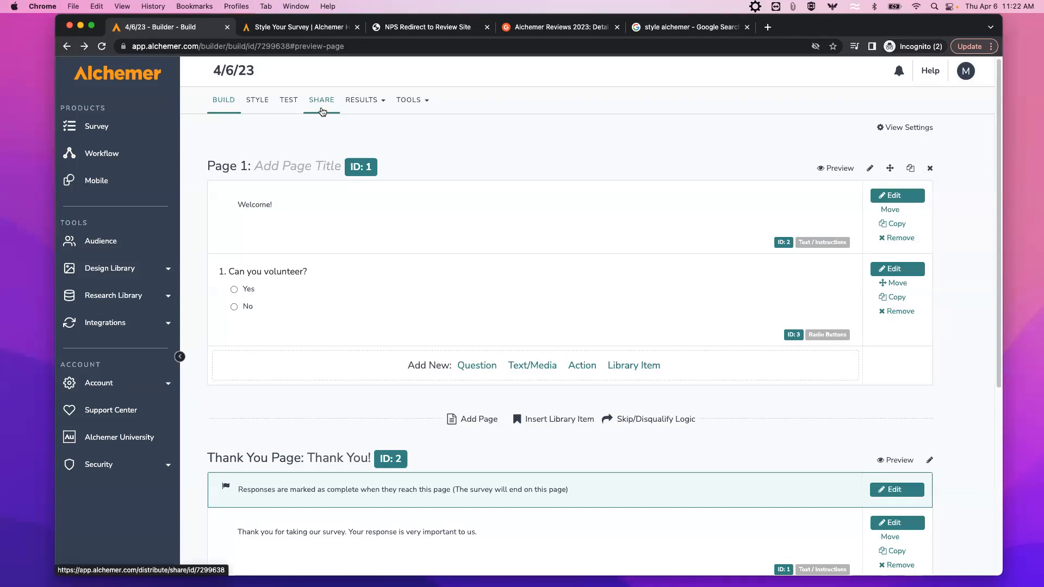
# Copy the survey's Primary Link on the Share page and view the live survey in a new tab.
pyautogui.click(322, 103)
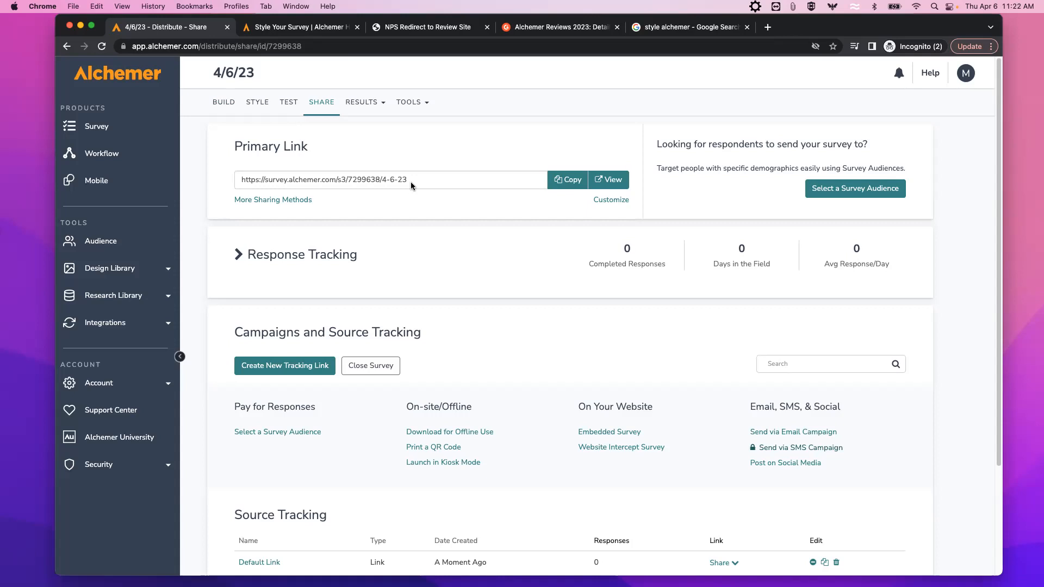
pyautogui.click(567, 182)
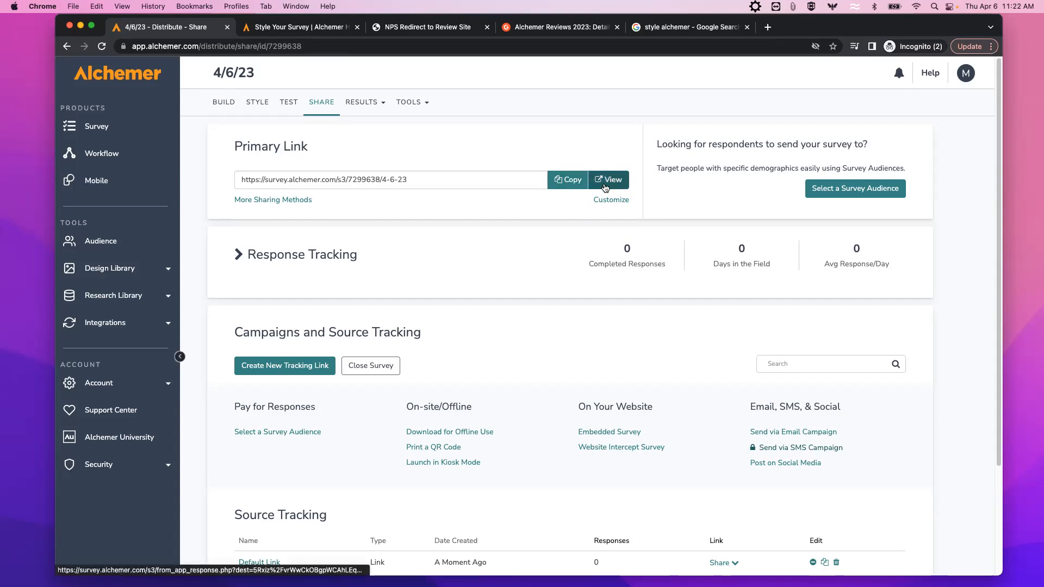
pyautogui.click(610, 180)
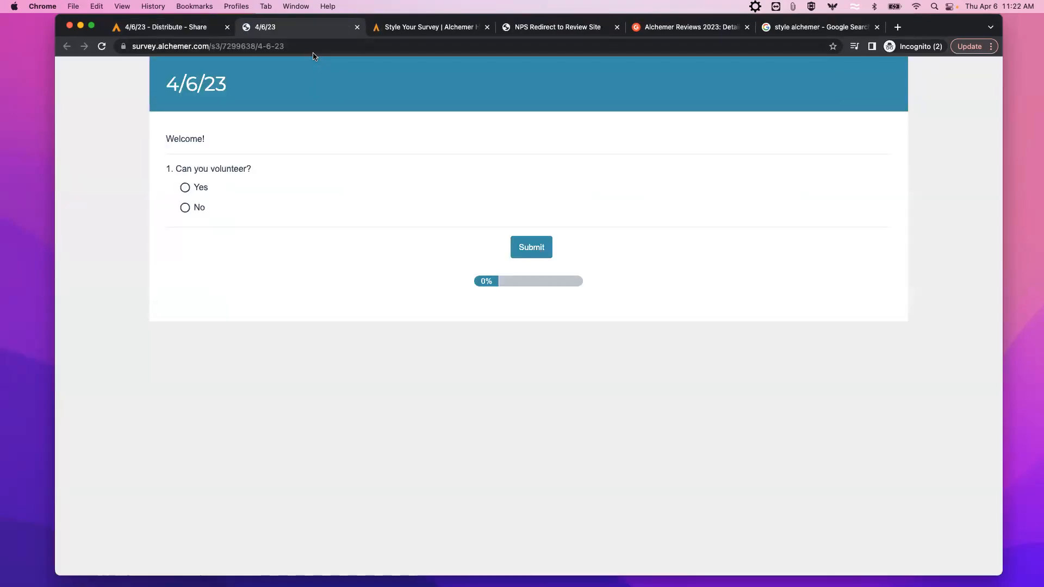
# Check the live survey's web address, then switch back to the Distribute - Share tab.
pyautogui.click(285, 47)
pyautogui.doubleClick(285, 47)
pyautogui.click(320, 46)
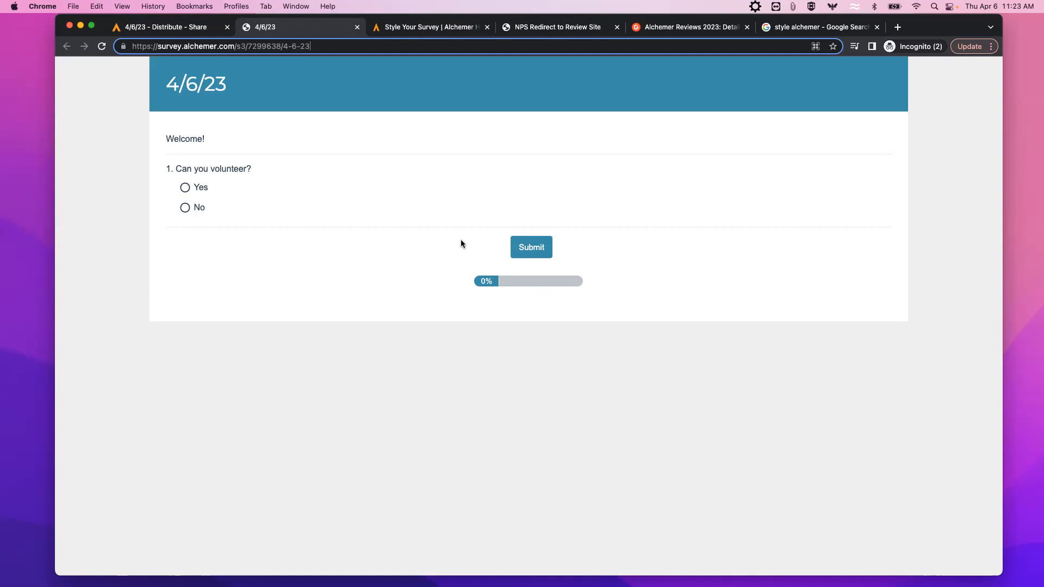
pyautogui.hotkey('ctrl', 'shift', 'Tab')
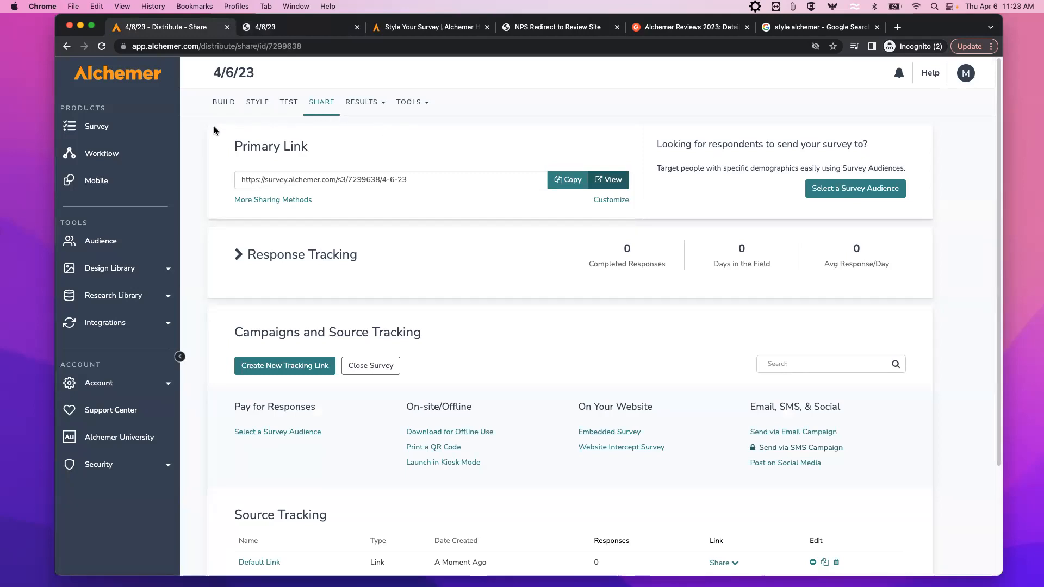
# Add a second question to Page 1 and open the Question Type Cheatsheet from the type list.
pyautogui.click(222, 103)
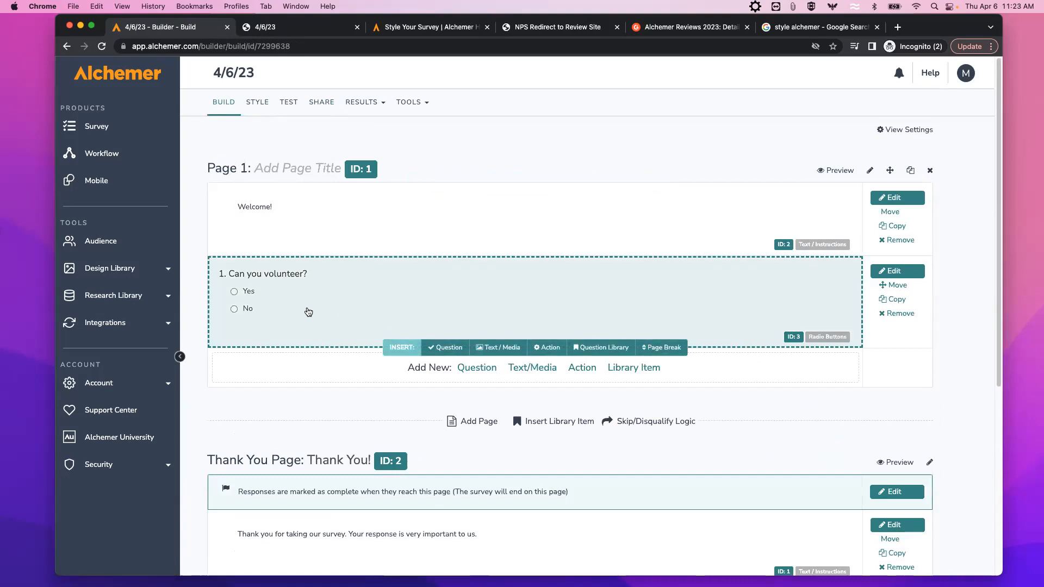
pyautogui.click(479, 371)
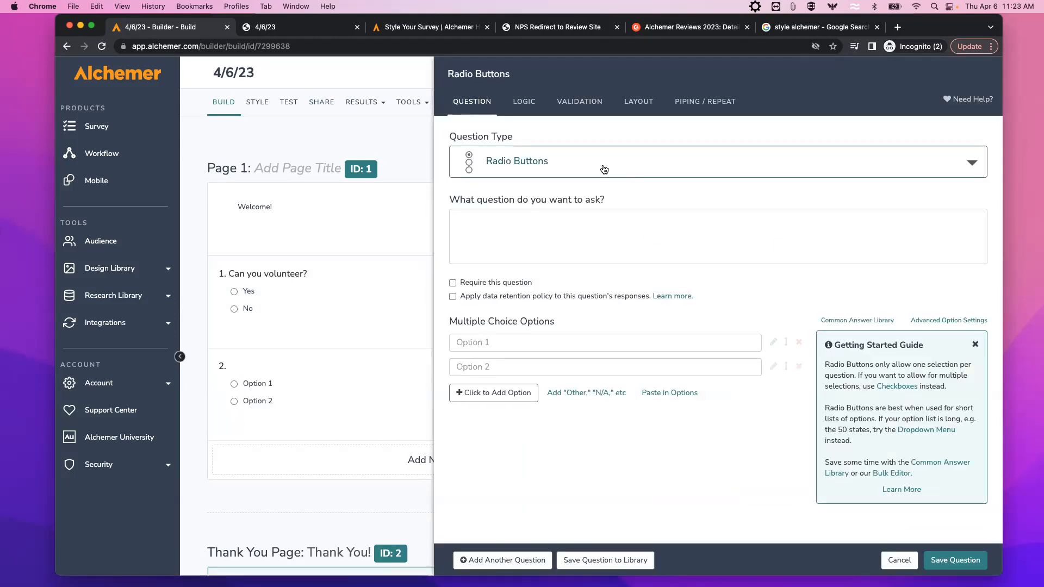
pyautogui.click(742, 169)
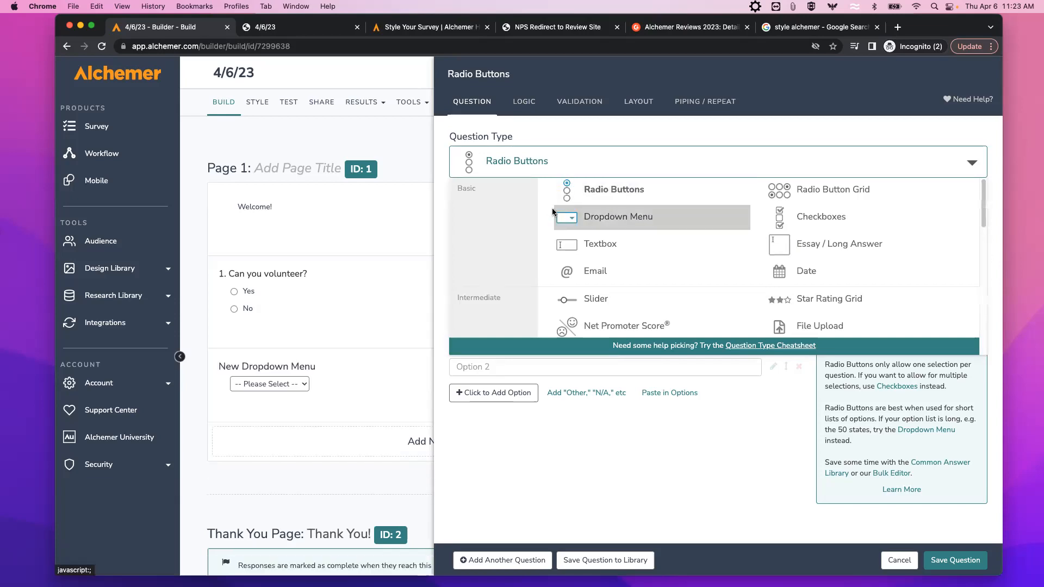
pyautogui.scroll(-1, 652, 234)
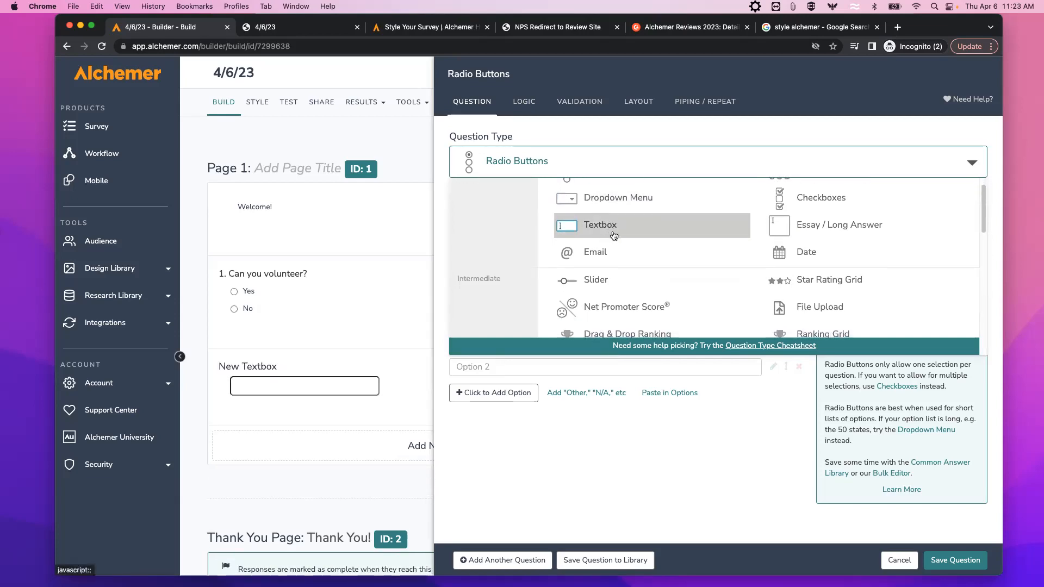
pyautogui.scroll(-5, 680, 235)
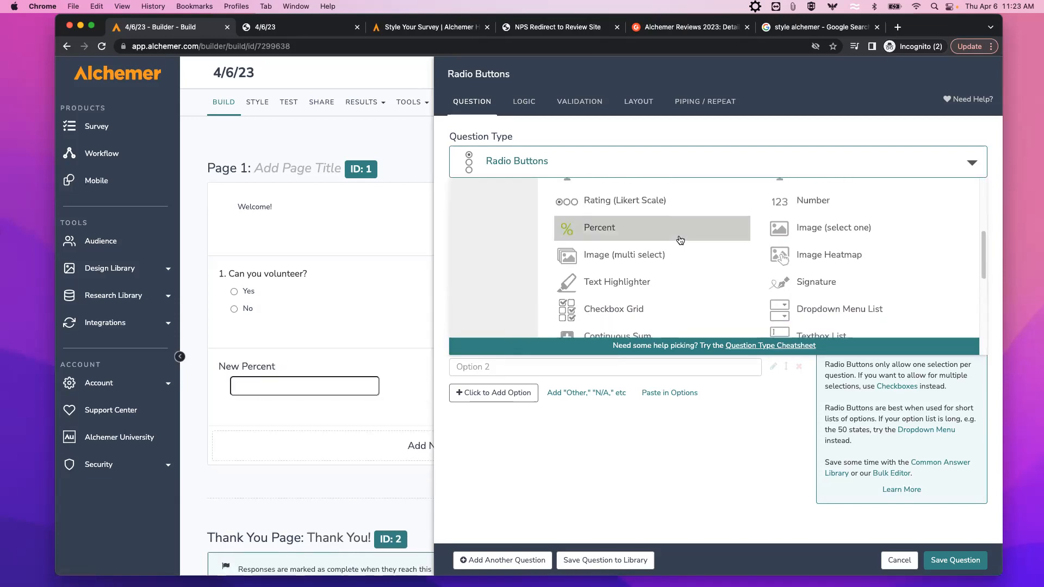
pyautogui.scroll(-2, 677, 235)
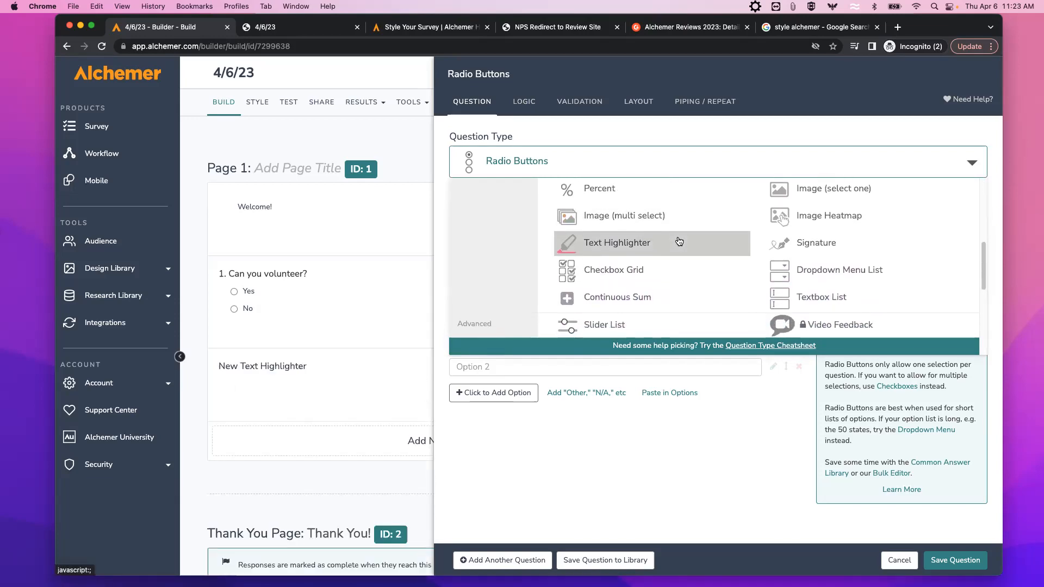
pyautogui.scroll(-1, 679, 242)
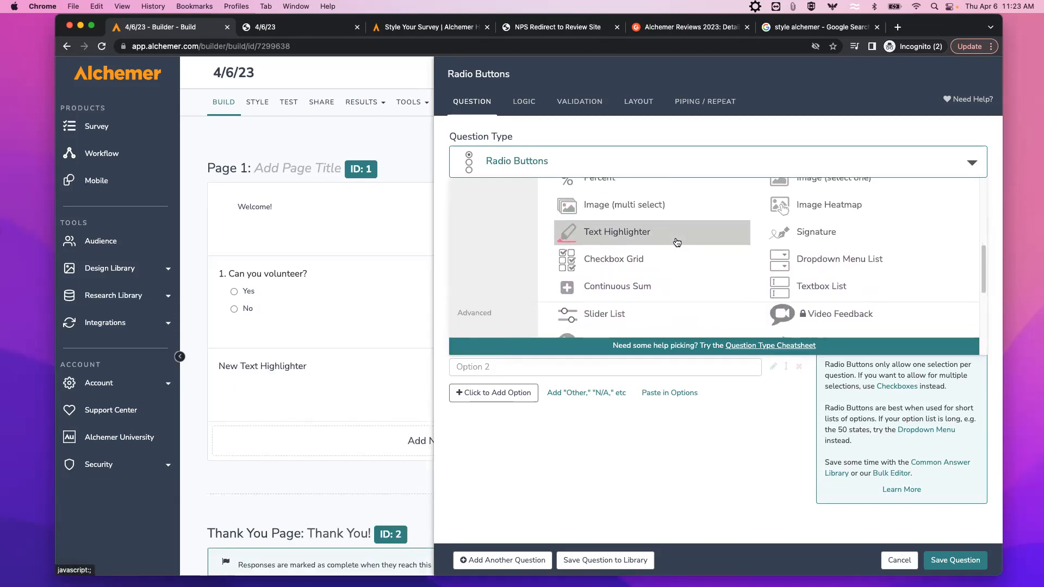
pyautogui.scroll(-1, 677, 242)
pyautogui.scroll(-3, 675, 243)
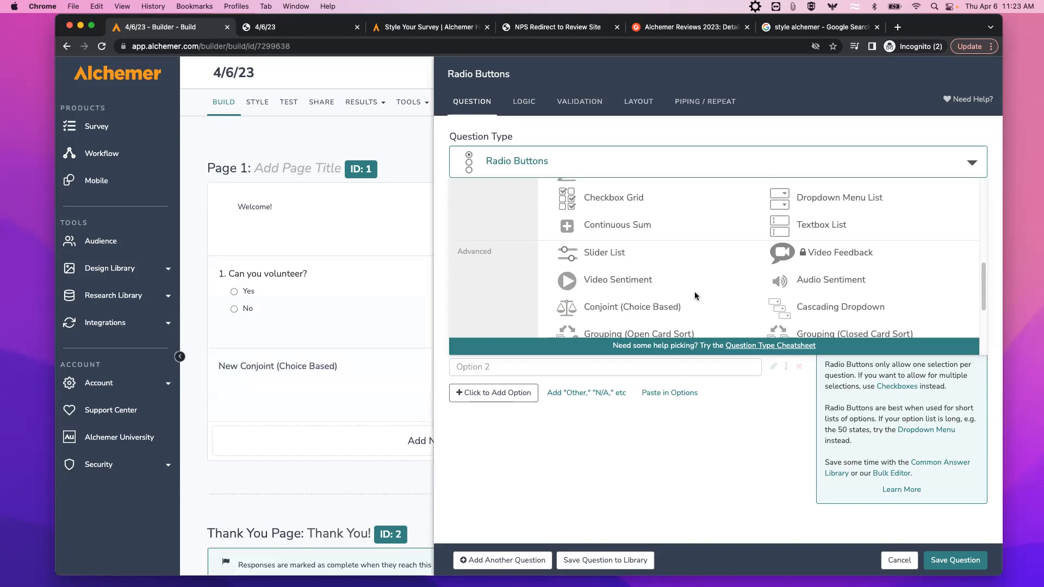
pyautogui.click(757, 347)
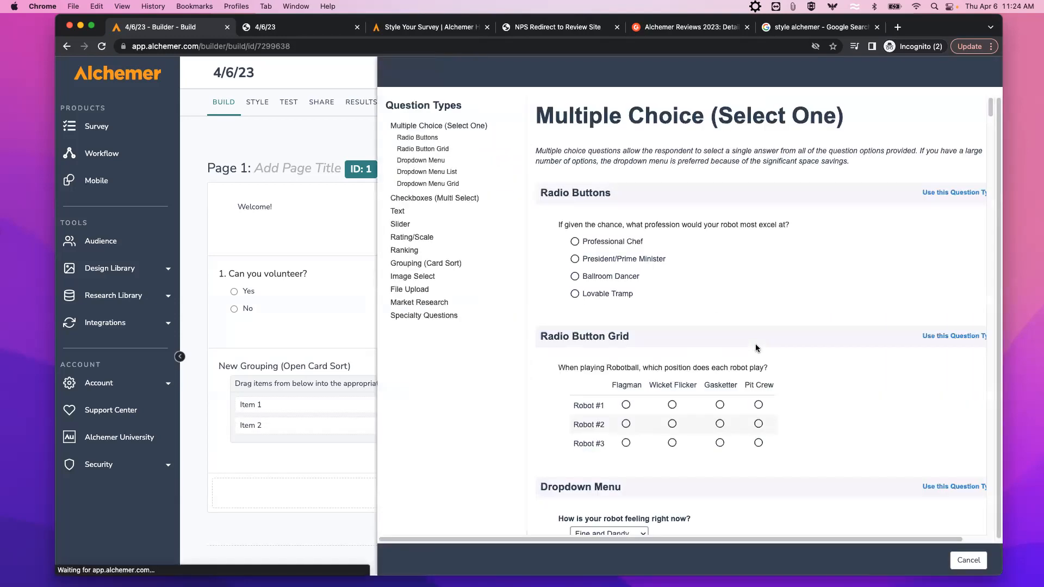
# Try the sample radio question, picking Lovable Tramp and then President/Prime Minister.
pyautogui.click(577, 260)
pyautogui.click(576, 294)
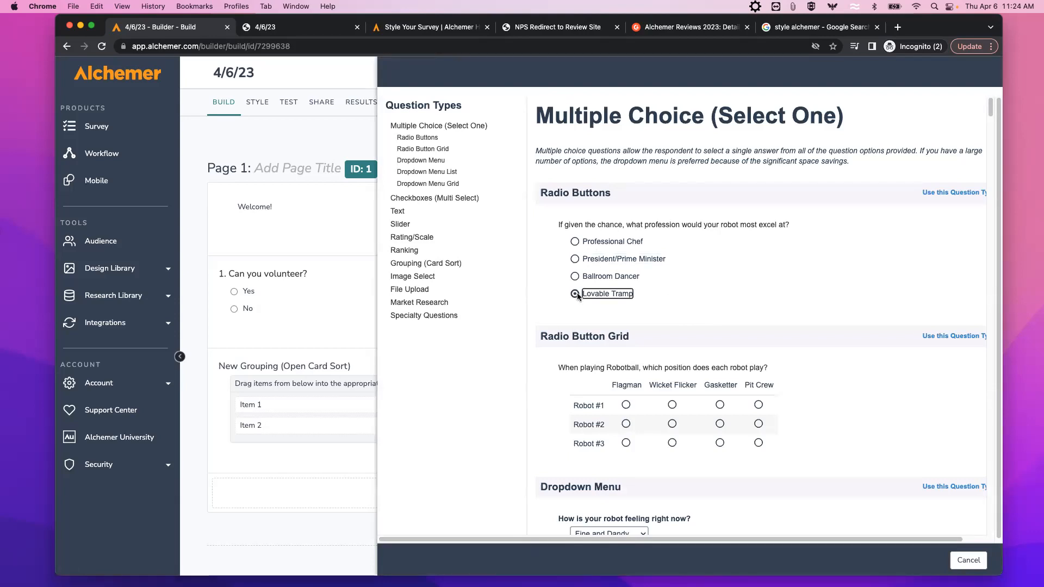
pyautogui.click(576, 260)
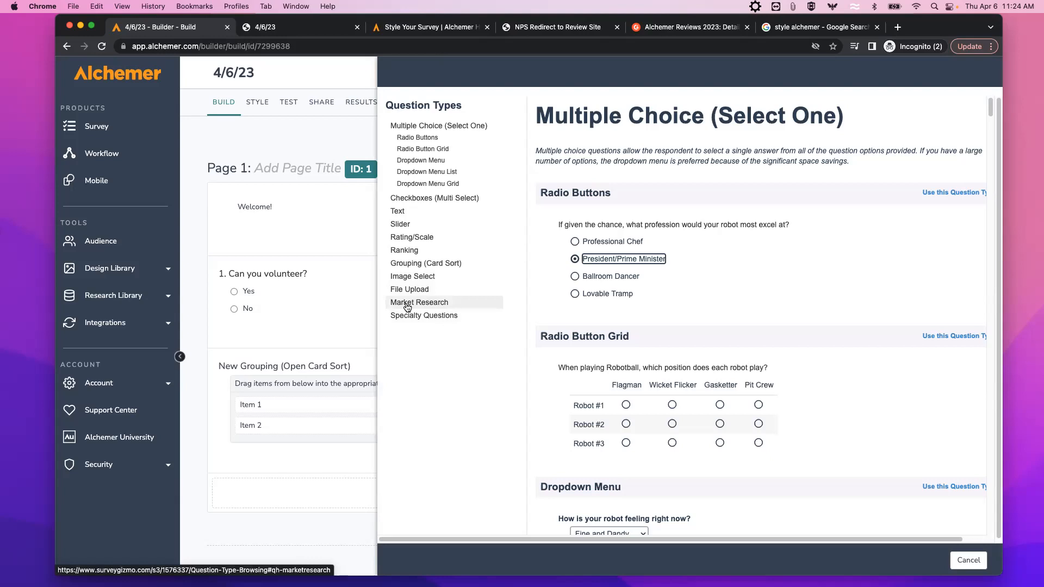
# Rank Rechargeable Batteries and Shiny Metal in the sample Ranking question, then cancel the cheatsheet.
pyautogui.click(402, 254)
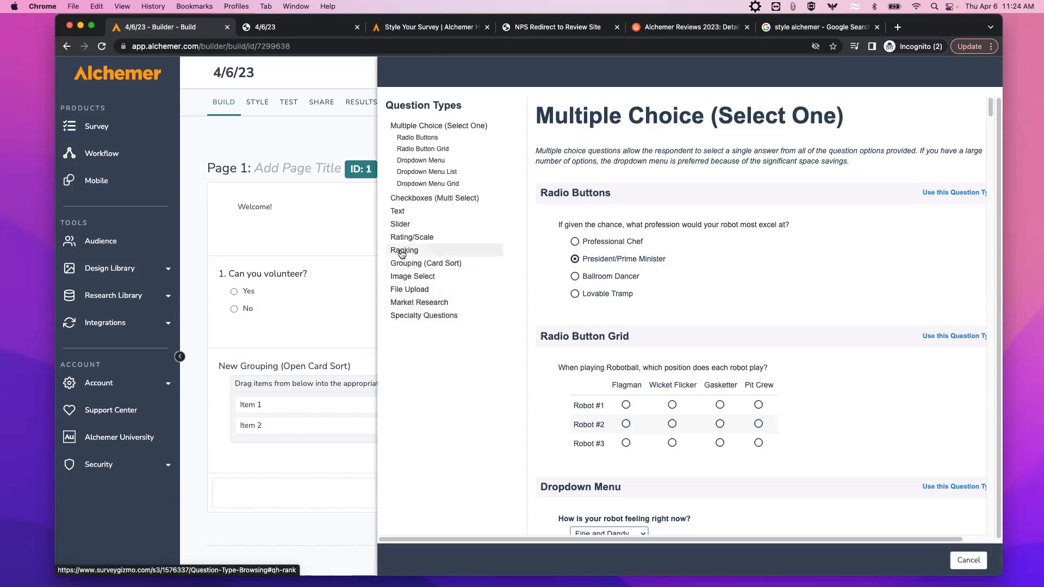
pyautogui.moveTo(620, 339); pyautogui.dragTo(737, 326)
pyautogui.moveTo(668, 302); pyautogui.dragTo(757, 301)
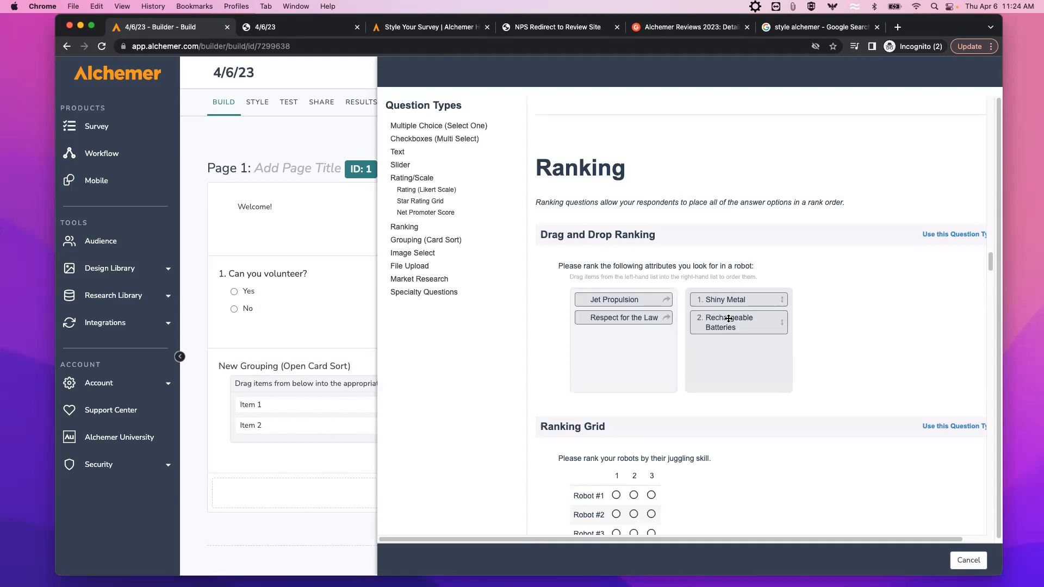
pyautogui.scroll(-3, 702, 383)
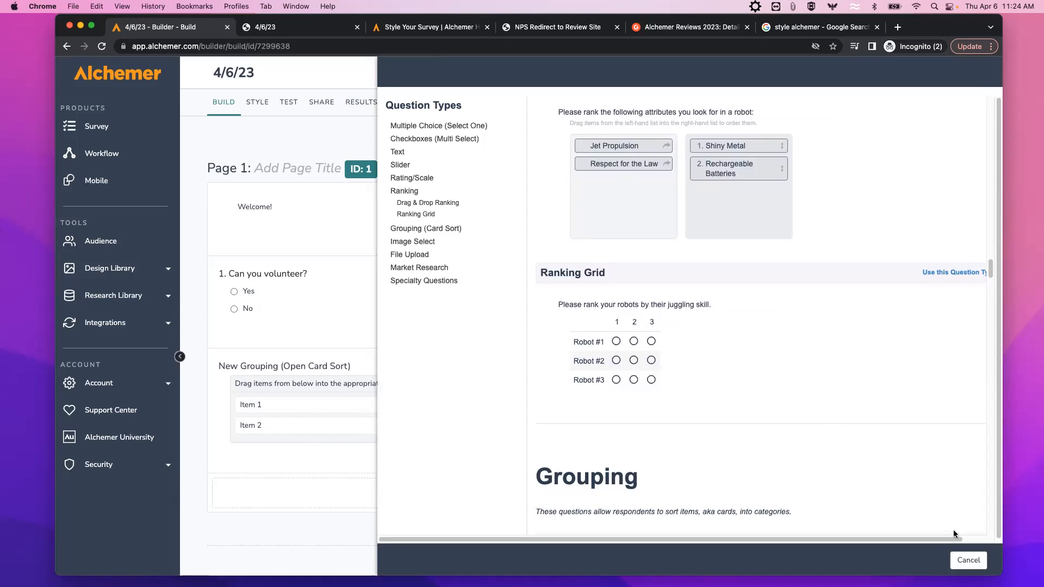
pyautogui.click(967, 560)
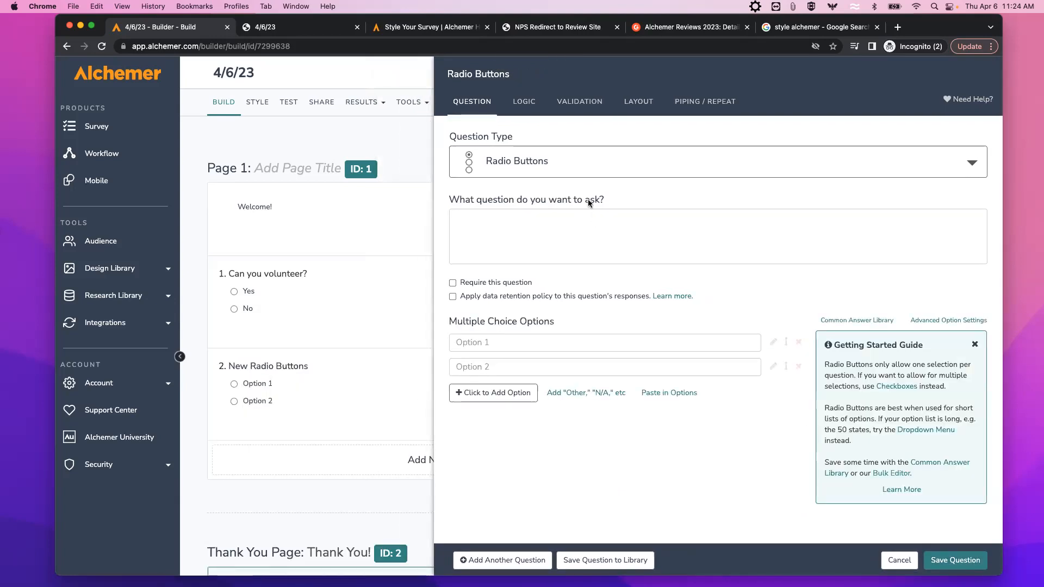
# Change question 2's type to Drag & Drop Ranking.
pyautogui.click(578, 166)
pyautogui.scroll(-3, 658, 240)
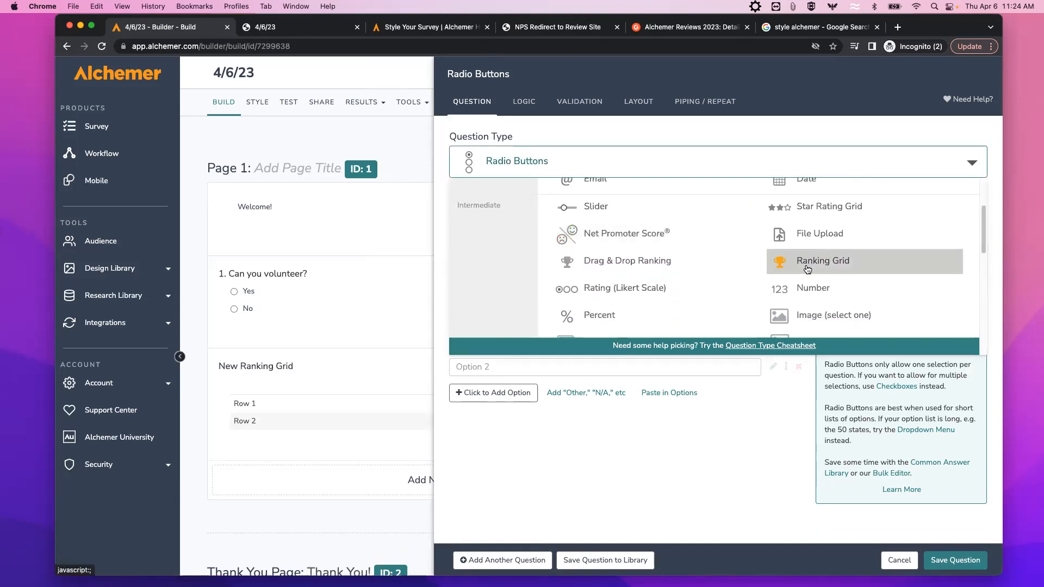
pyautogui.click(633, 261)
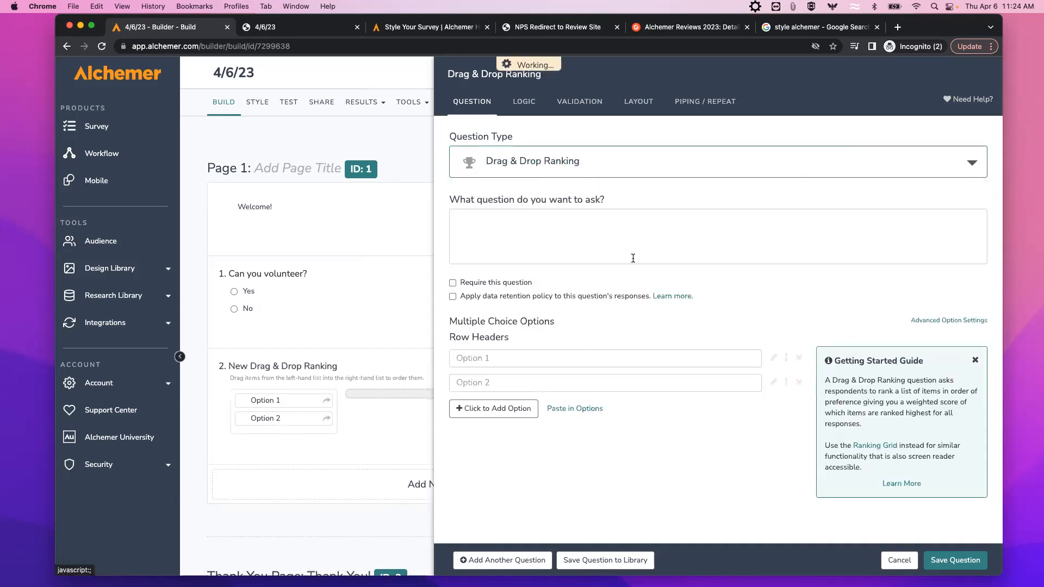
# Open the Drag & Drop Ranking help article from the Getting Started Guide's Learn More link.
pyautogui.click(537, 222)
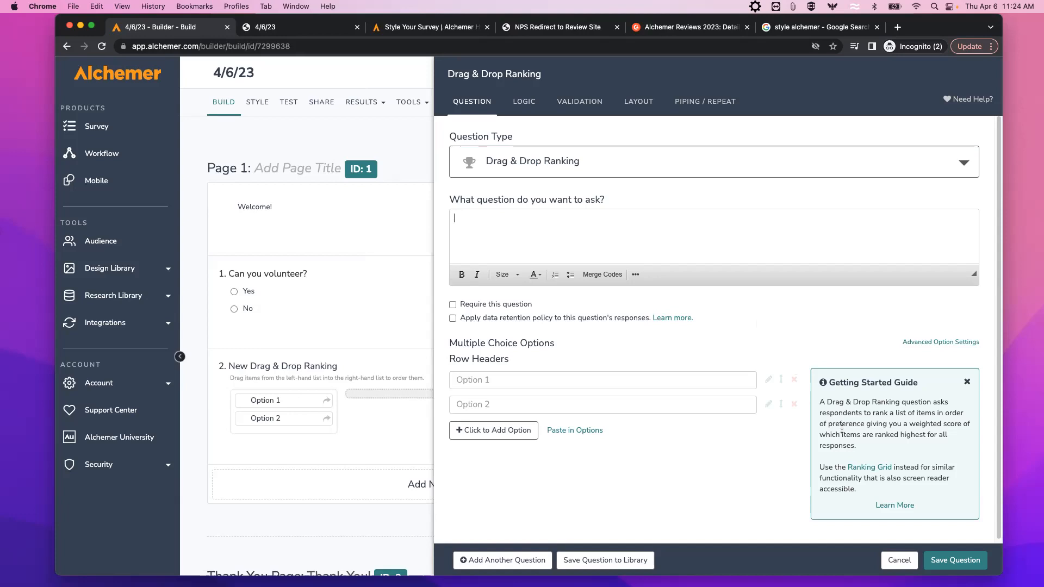
pyautogui.click(893, 506)
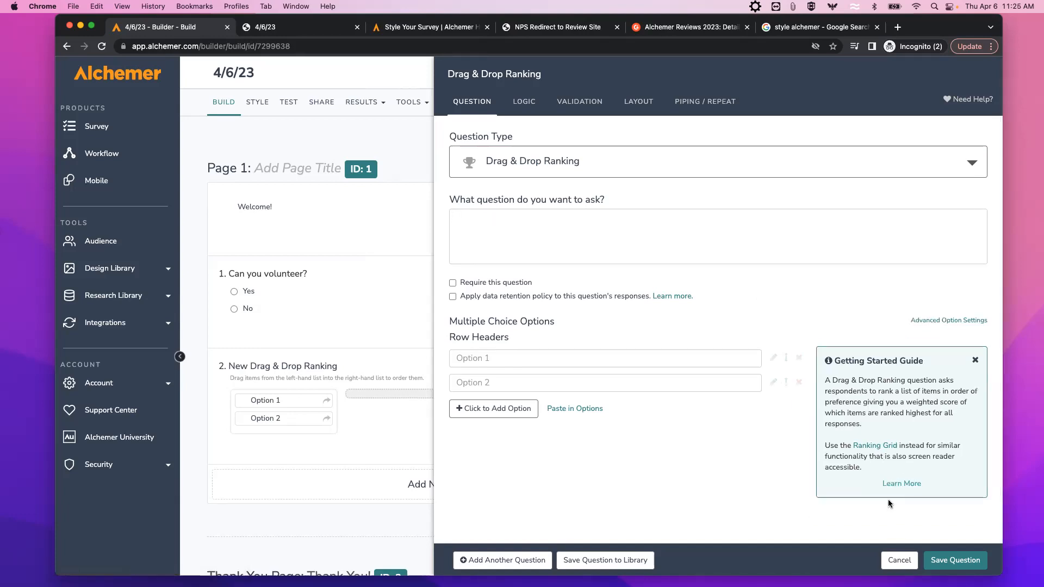
pyautogui.click(893, 485)
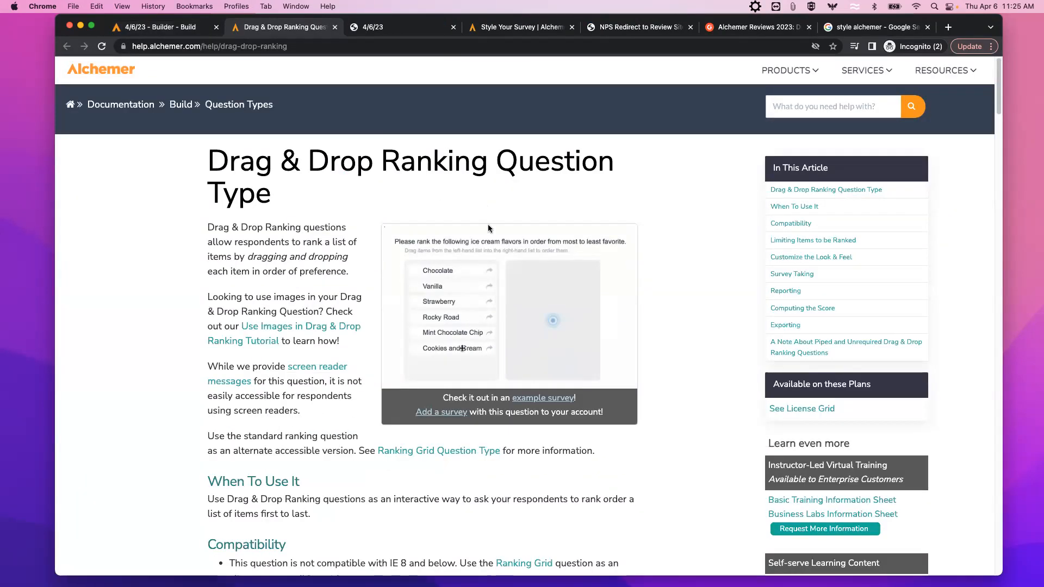
# Jump to the Reporting section of the Drag & Drop Ranking help article.
pyautogui.click(786, 292)
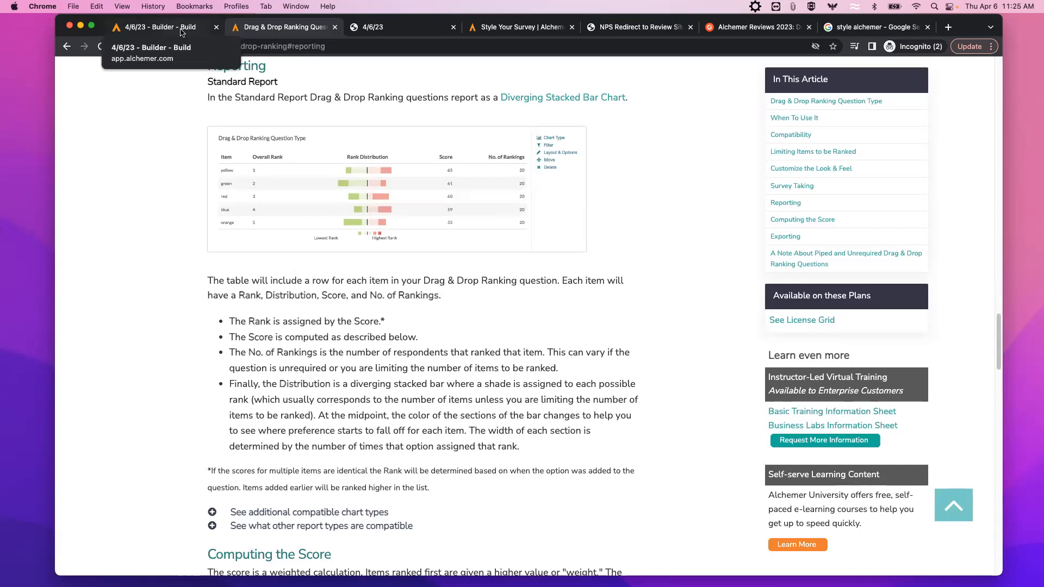
# Go back to the 4/6/23 builder tab and open question 2's type list, scrolled to the top.
pyautogui.click(181, 32)
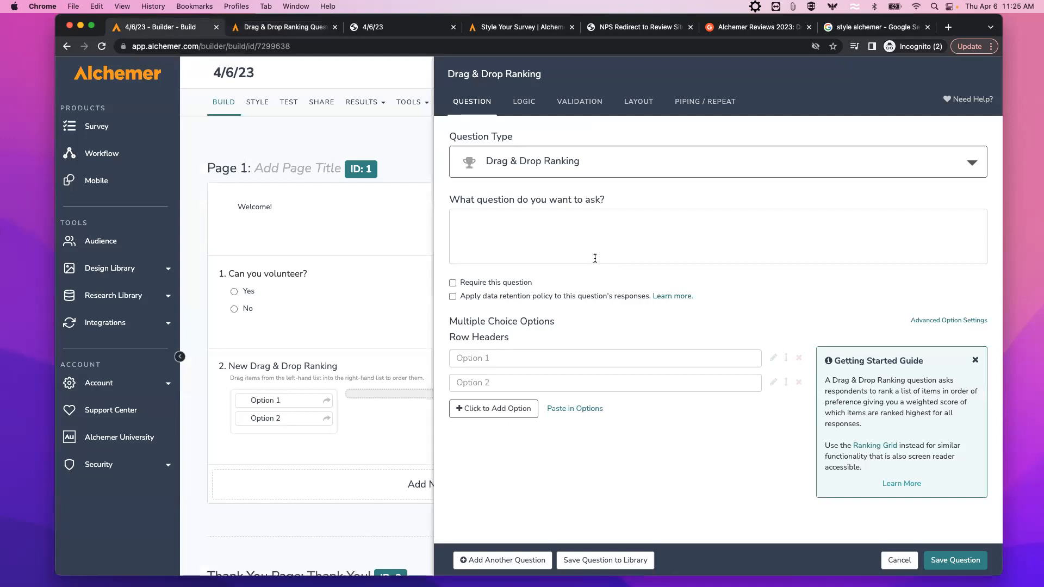
pyautogui.click(621, 164)
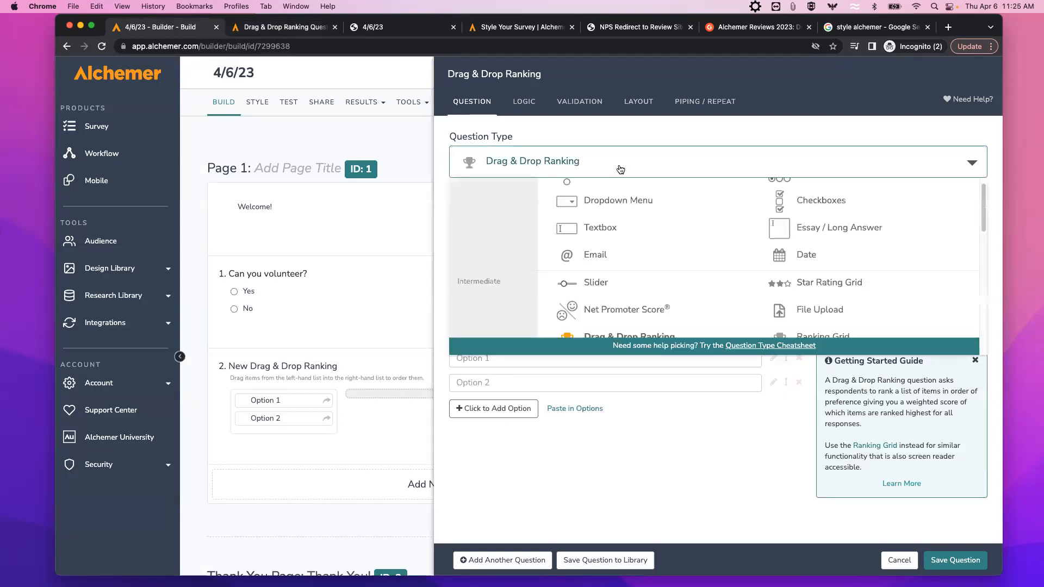
pyautogui.scroll(1, 590, 204)
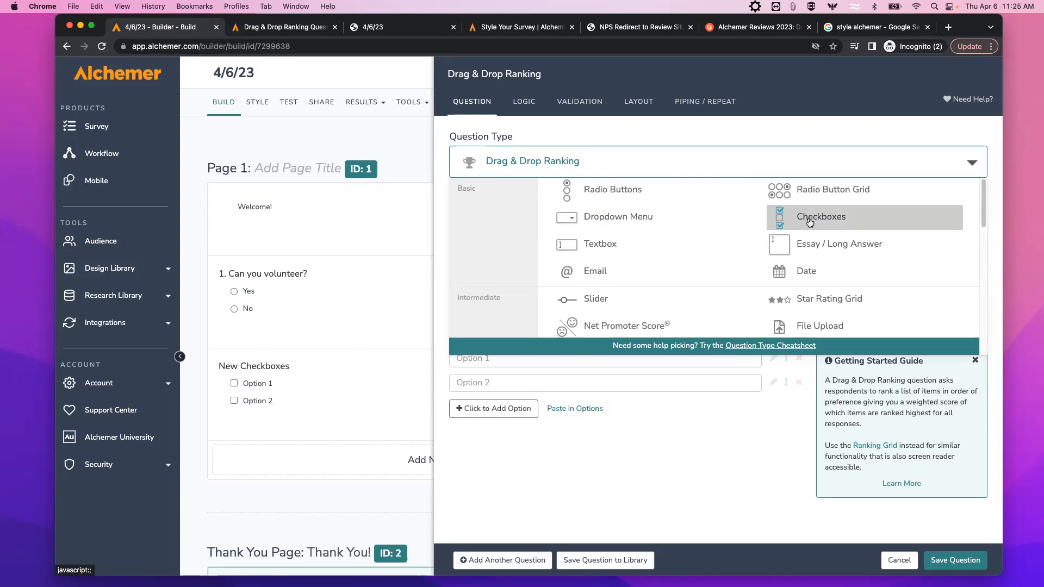
# Switch question 2 to Checkboxes with the text 'What days?' and Monday as Option 1.
pyautogui.click(808, 218)
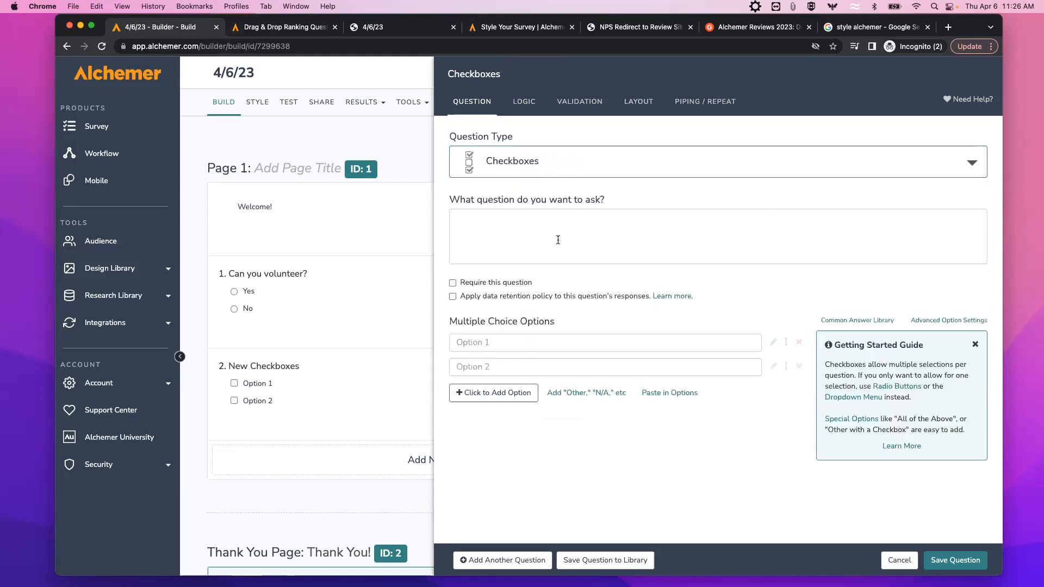
pyautogui.click(516, 218)
pyautogui.moveTo(313, 308)
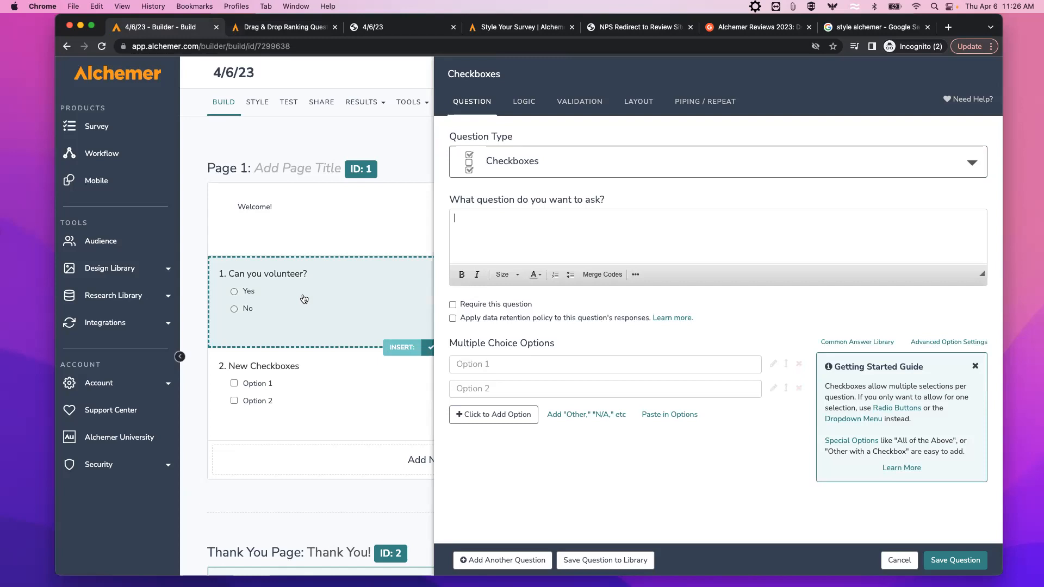
pyautogui.write('What days?')
pyautogui.click(470, 364)
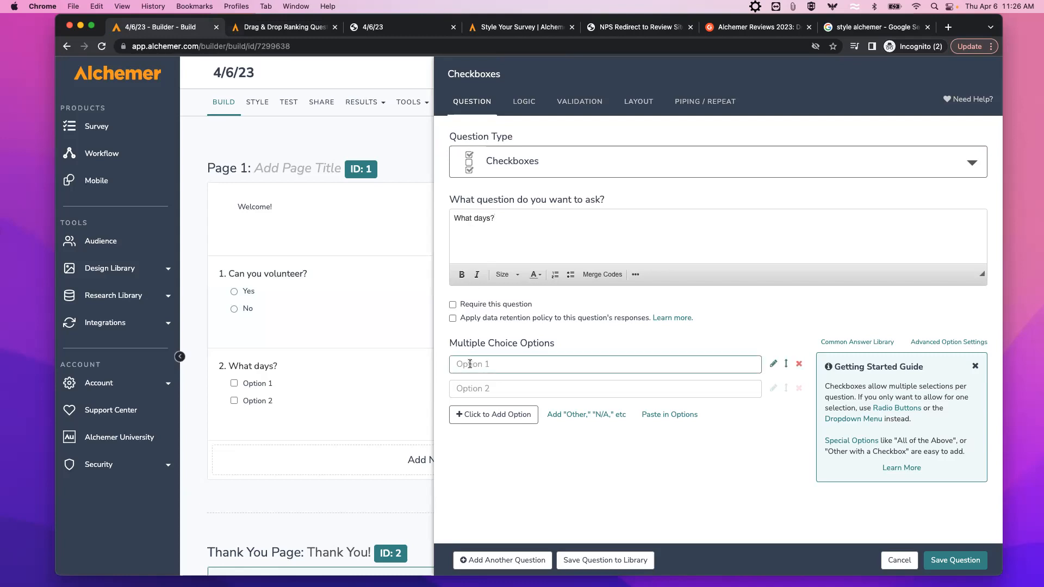
pyautogui.write('Monday')
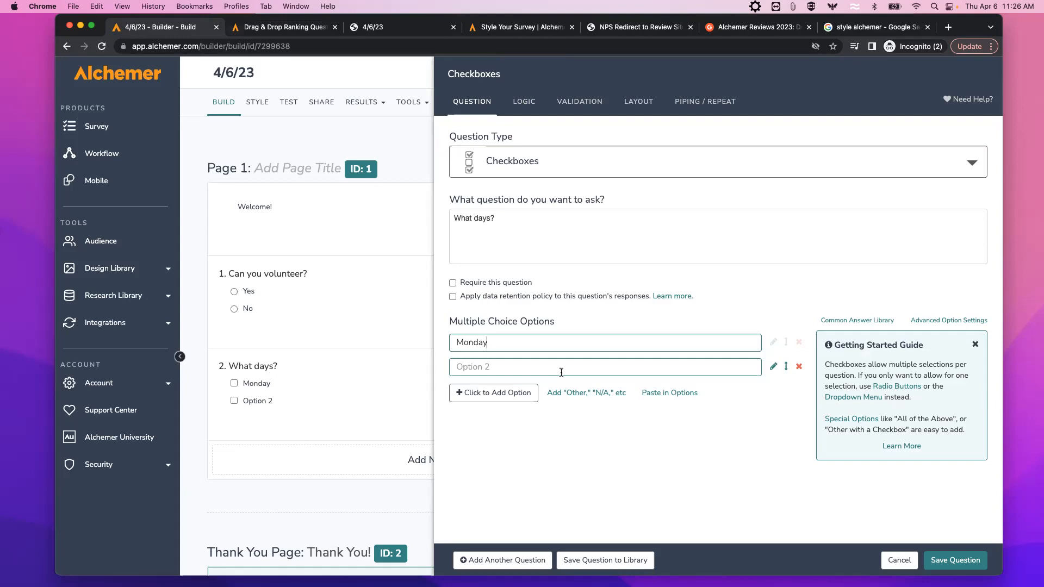
# Add options T, W and Th through Paste in Options.
pyautogui.click(657, 399)
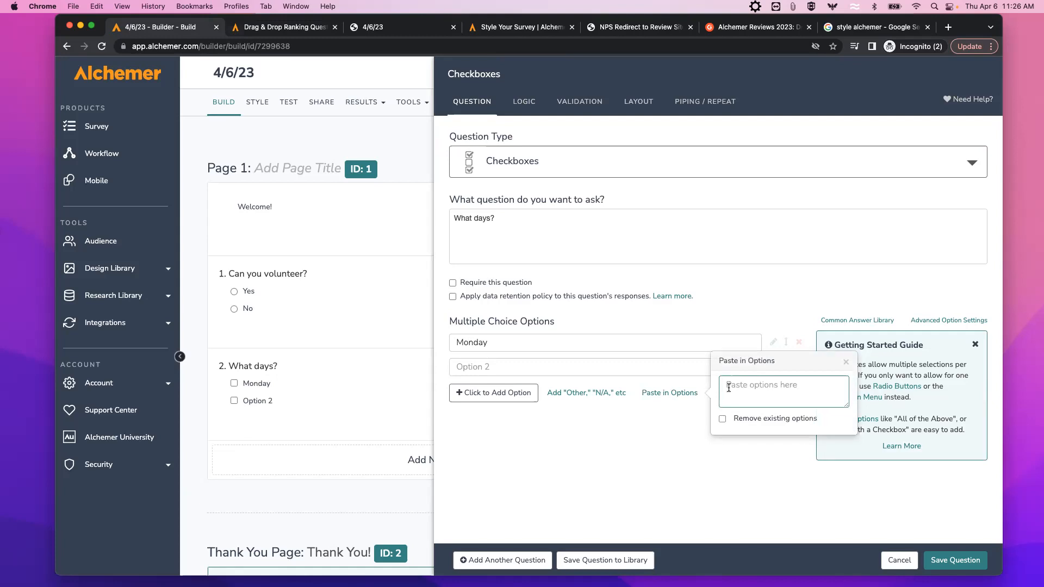
pyautogui.write('T ')
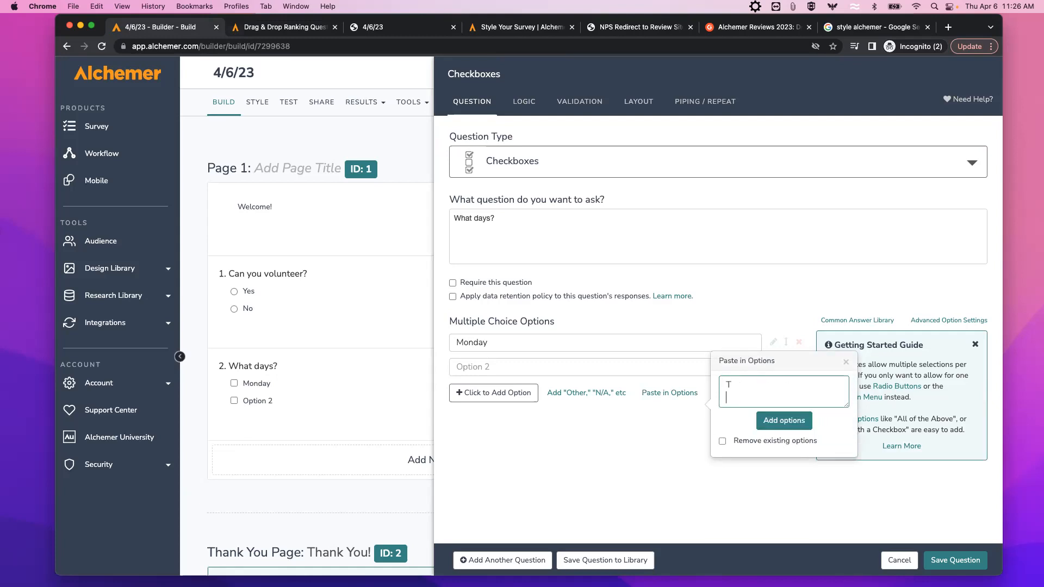
pyautogui.write('W')
pyautogui.press('Return')
pyautogui.write('Th')
pyautogui.click(784, 420)
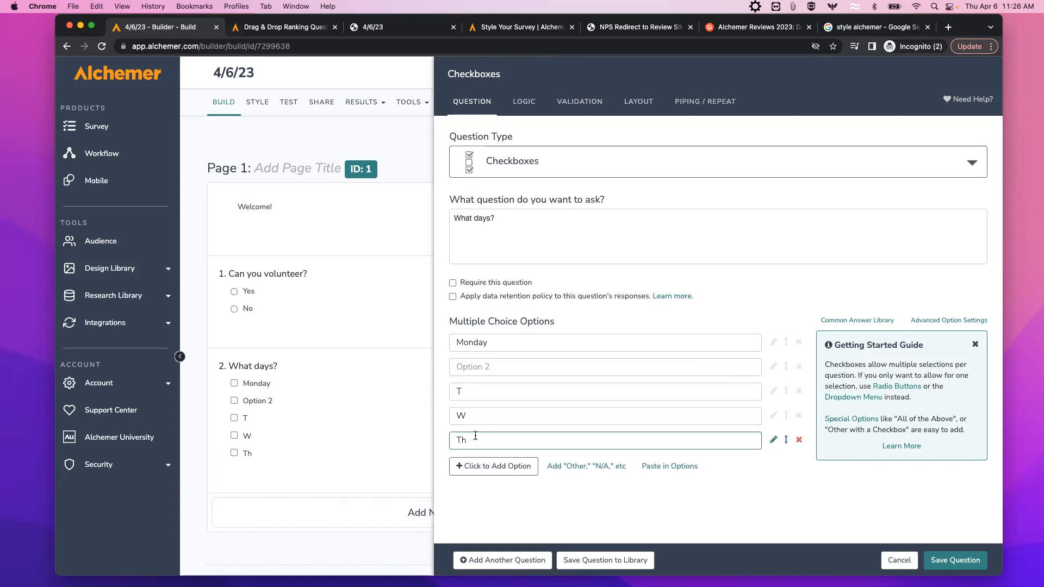
# Delete the Th, W and T options and the empty Option 2.
pyautogui.click(798, 441)
pyautogui.click(799, 415)
pyautogui.click(799, 391)
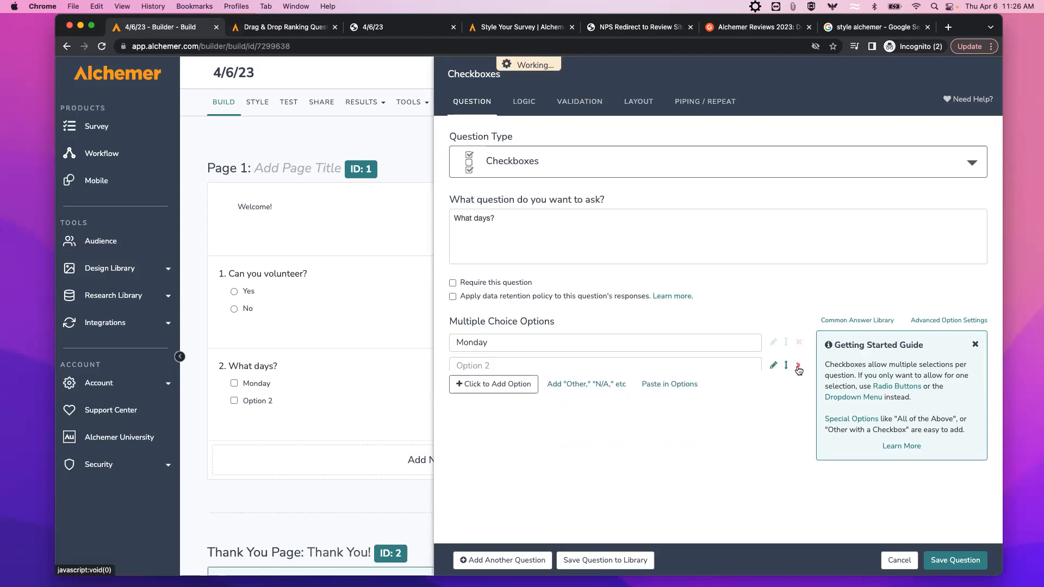
pyautogui.click(799, 366)
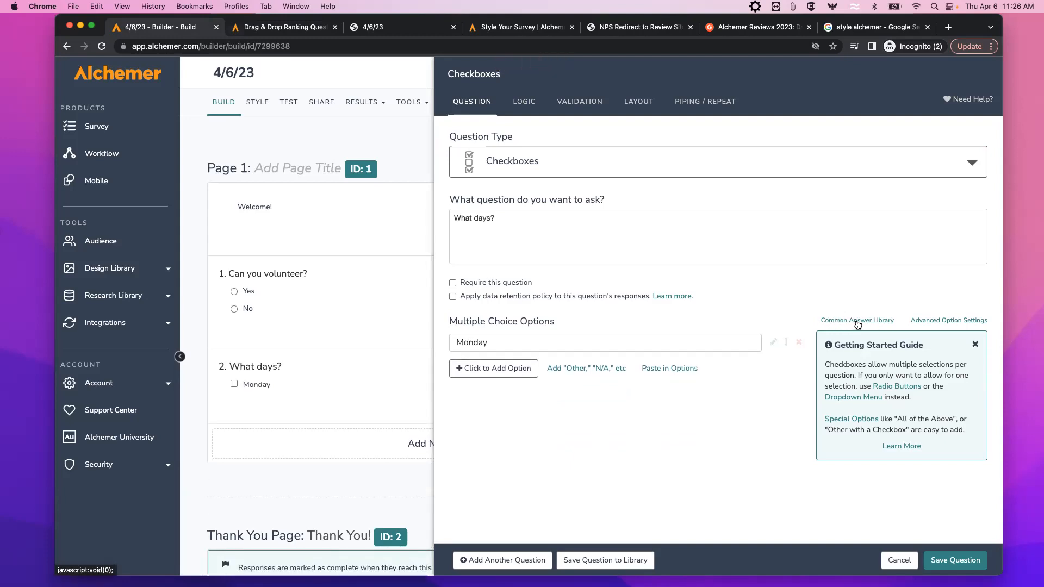
# Insert the Days (7) common answer set and delete the duplicate Monday row.
pyautogui.click(858, 321)
pyautogui.click(870, 365)
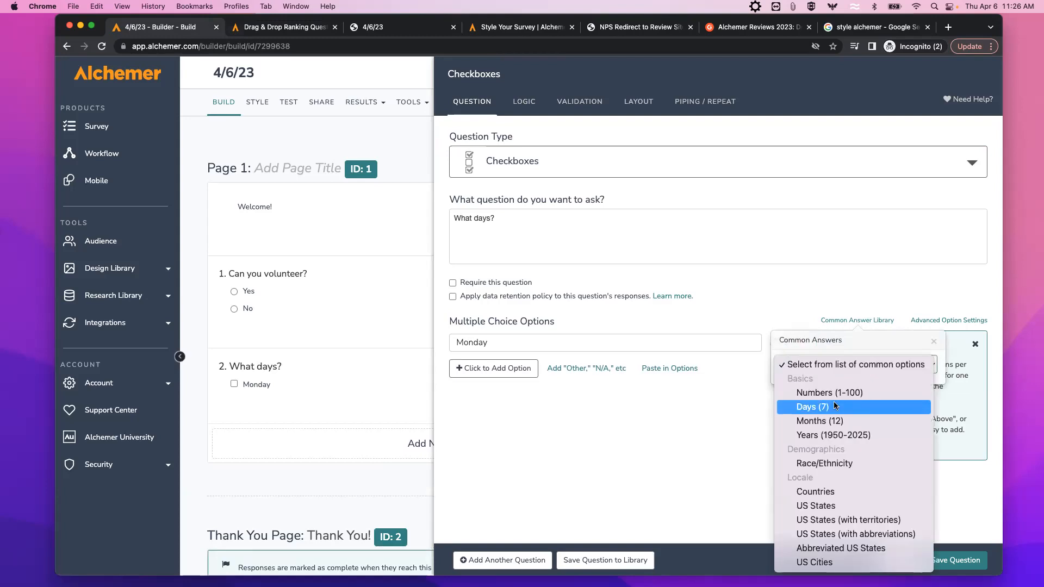
pyautogui.click(804, 407)
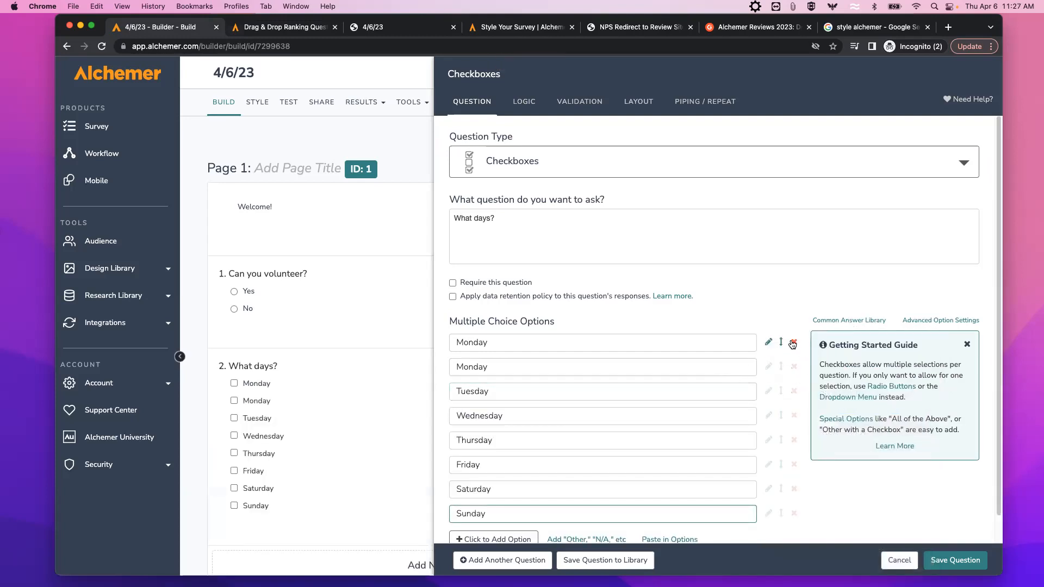
pyautogui.click(794, 343)
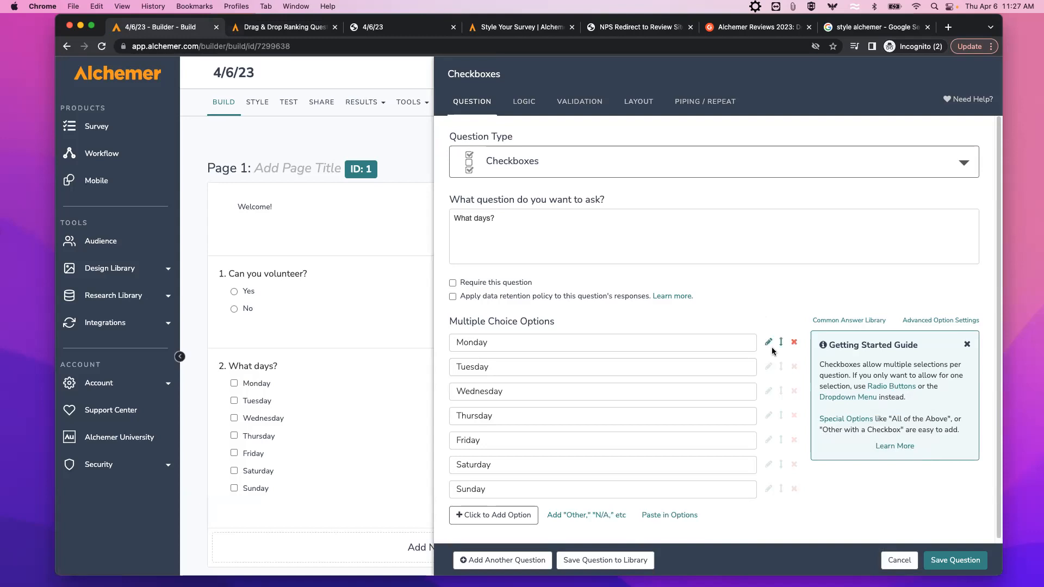
# Save the 'What days?' question and scroll down to review Page 1.
pyautogui.click(950, 564)
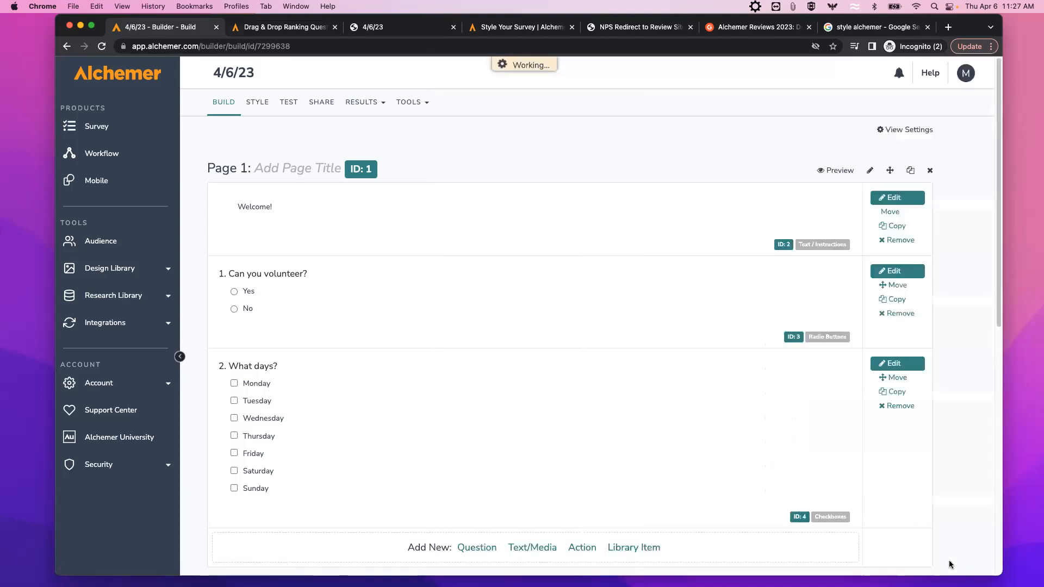
pyautogui.scroll(-2, 427, 400)
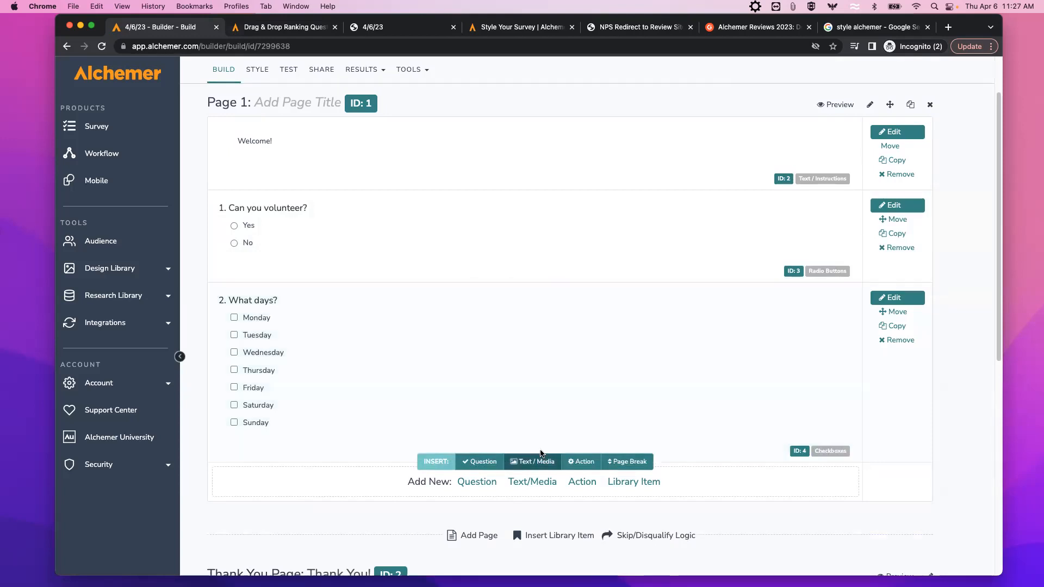
# Add long-answer question 3 on Page 1 asking 'What are you going to do?' and save it.
pyautogui.click(477, 482)
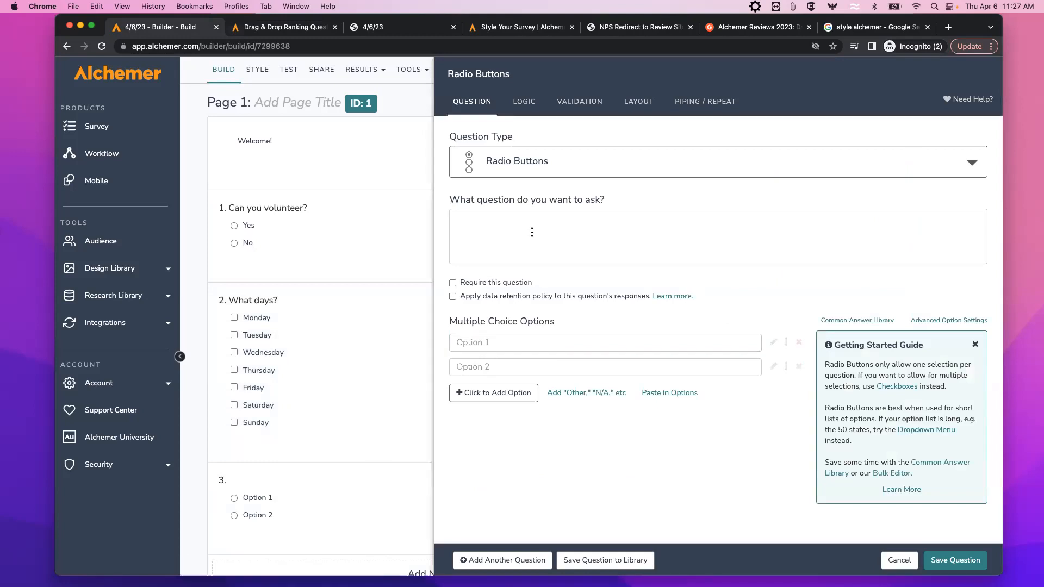
pyautogui.click(592, 173)
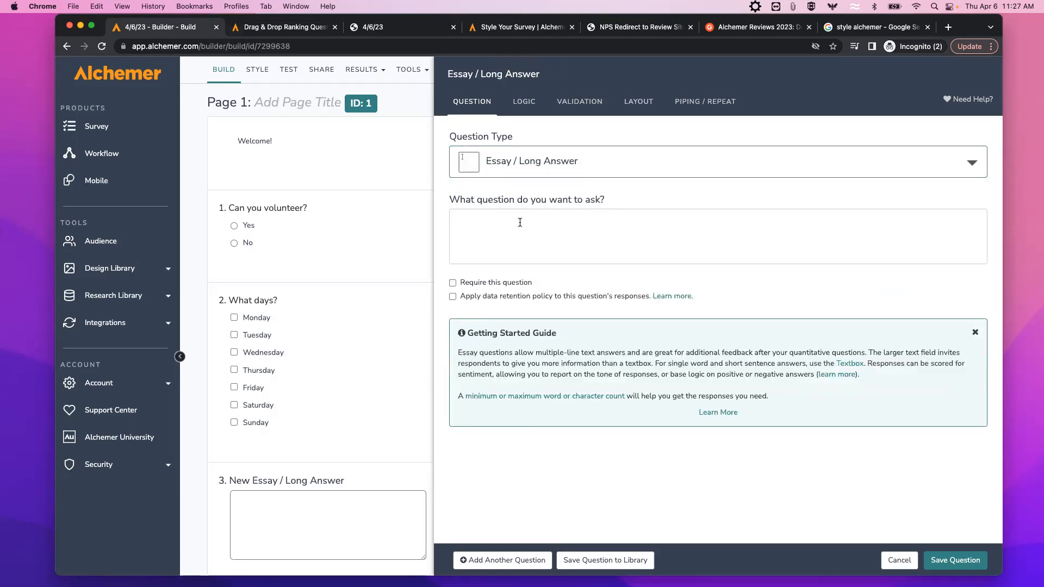
pyautogui.click(503, 219)
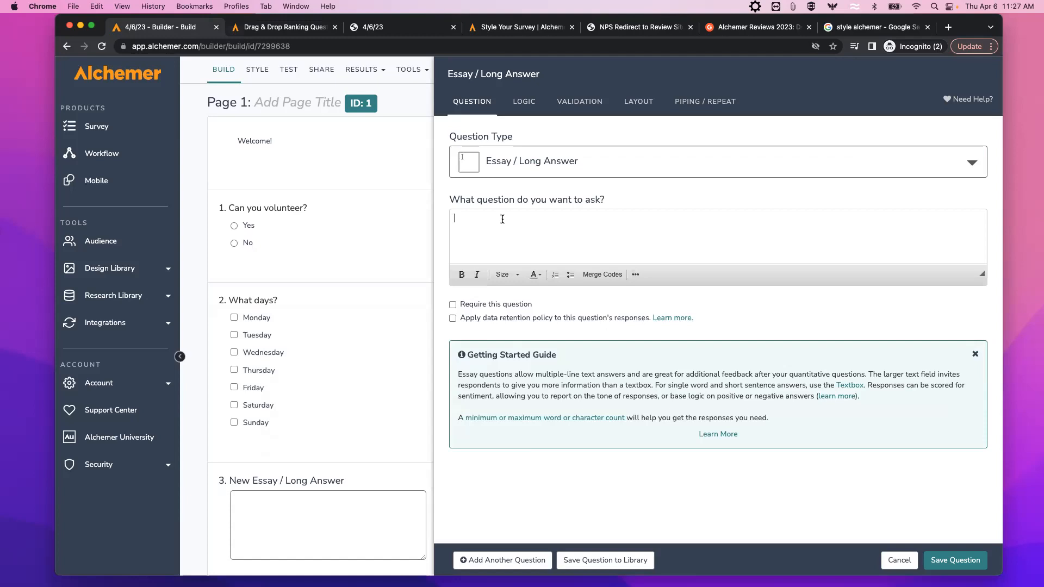
pyautogui.write('What are you goi')
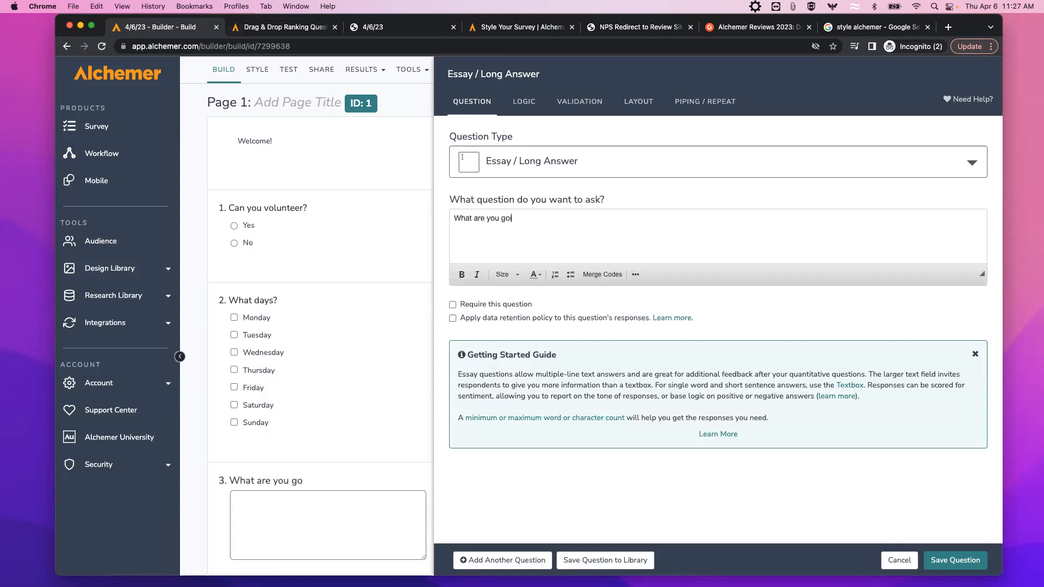
pyautogui.write('ng to do?')
pyautogui.click(947, 562)
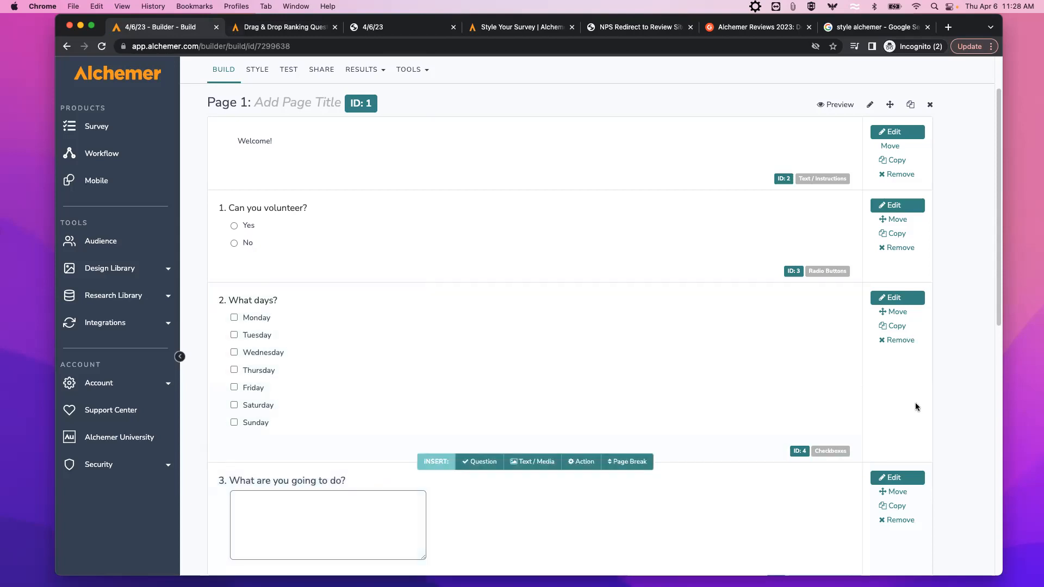
pyautogui.scroll(-2, 549, 364)
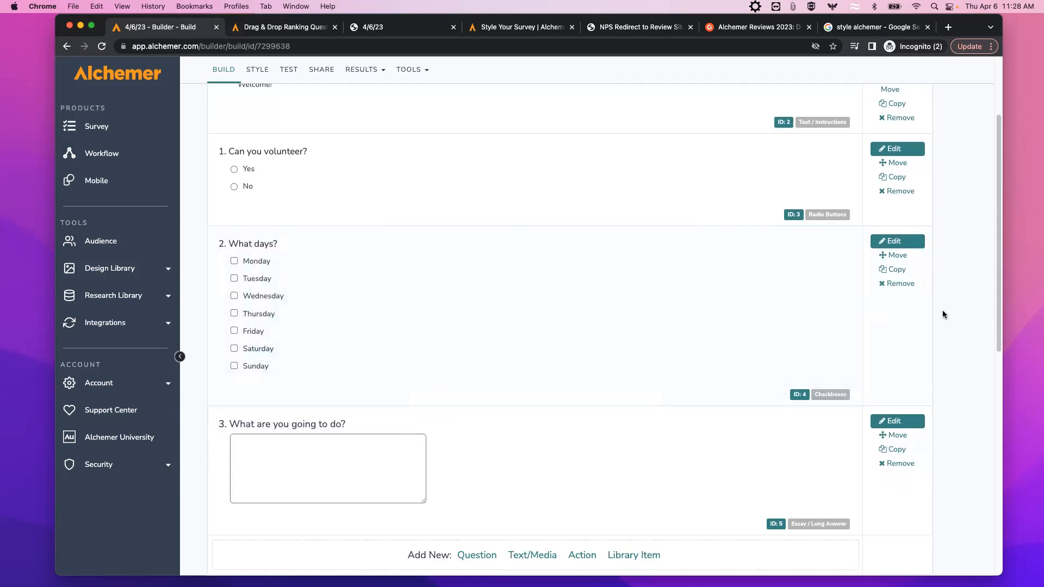
pyautogui.scroll(3, 945, 311)
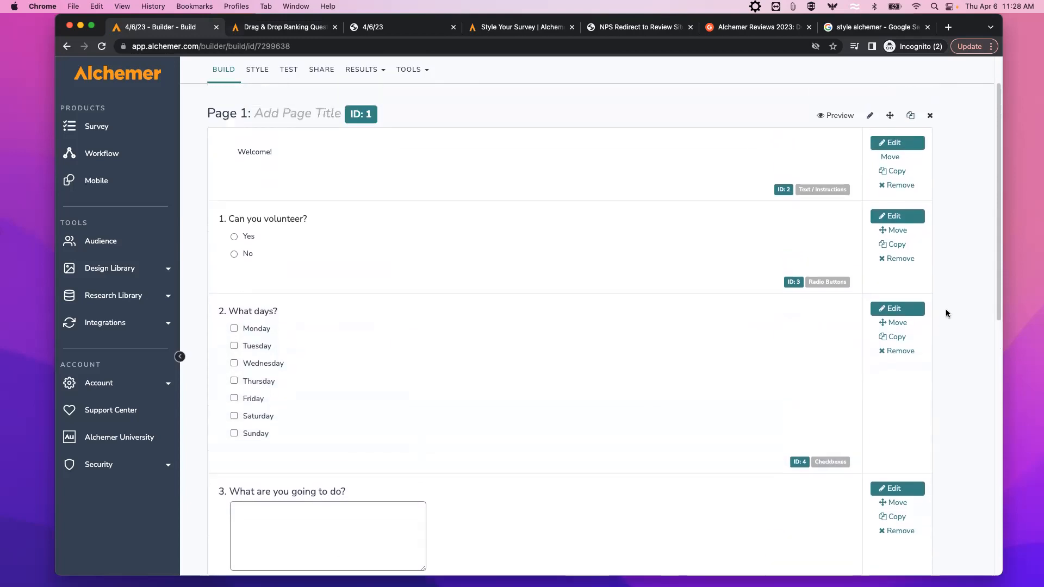
pyautogui.scroll(1, 948, 309)
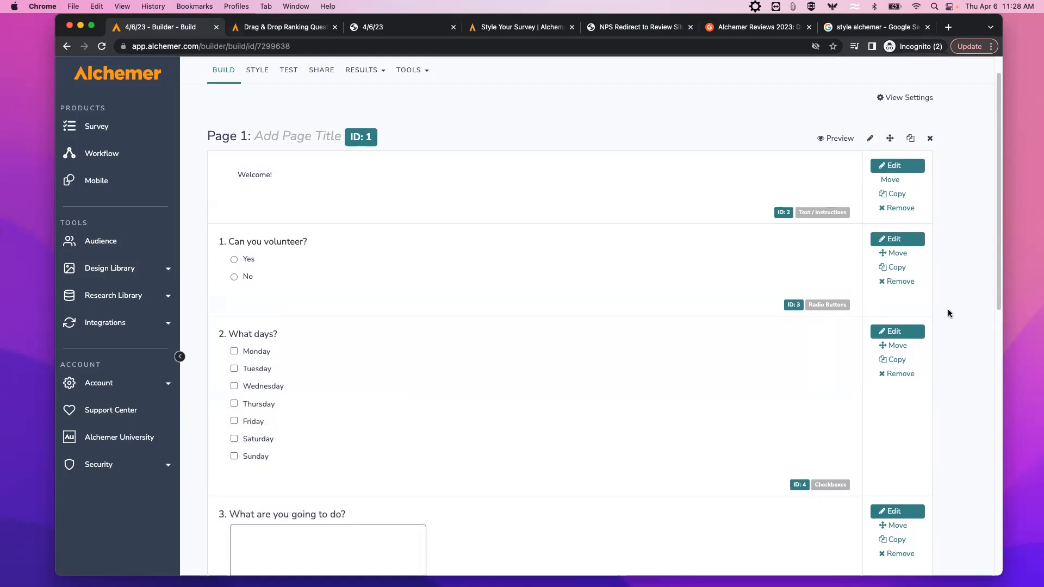
pyautogui.scroll(-1, 948, 313)
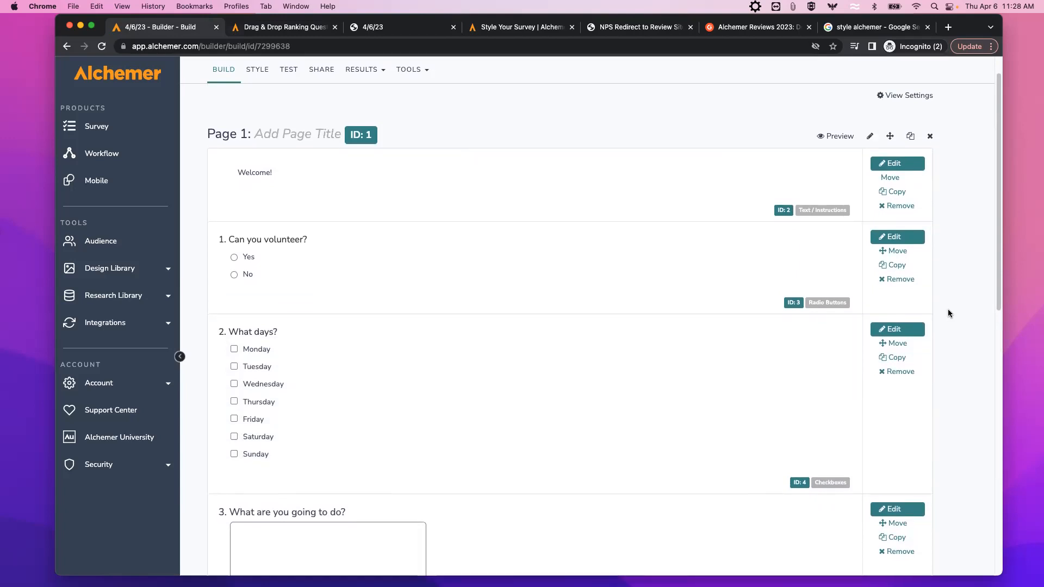
pyautogui.scroll(-3, 948, 310)
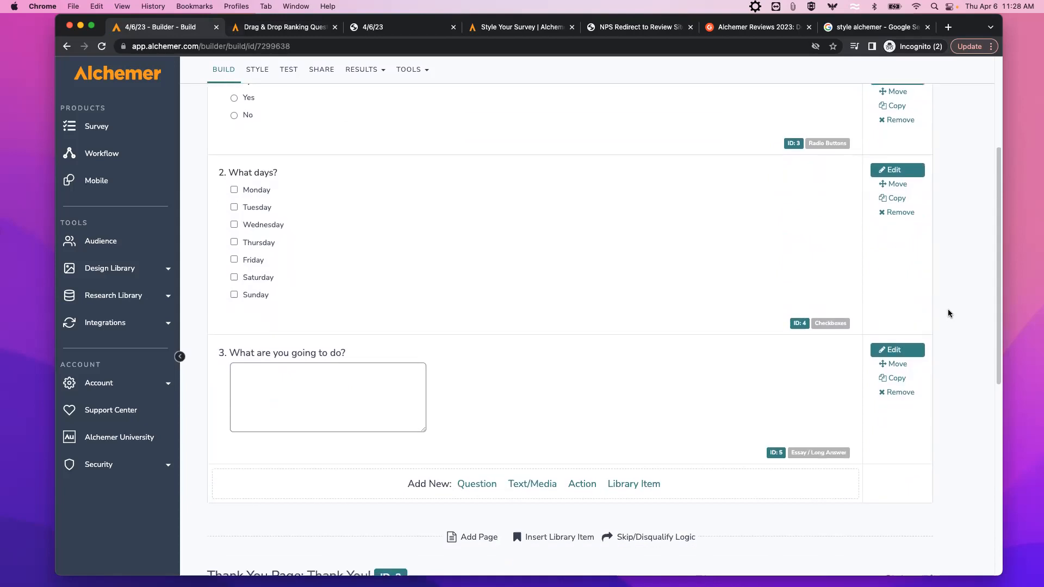
pyautogui.scroll(-1, 948, 310)
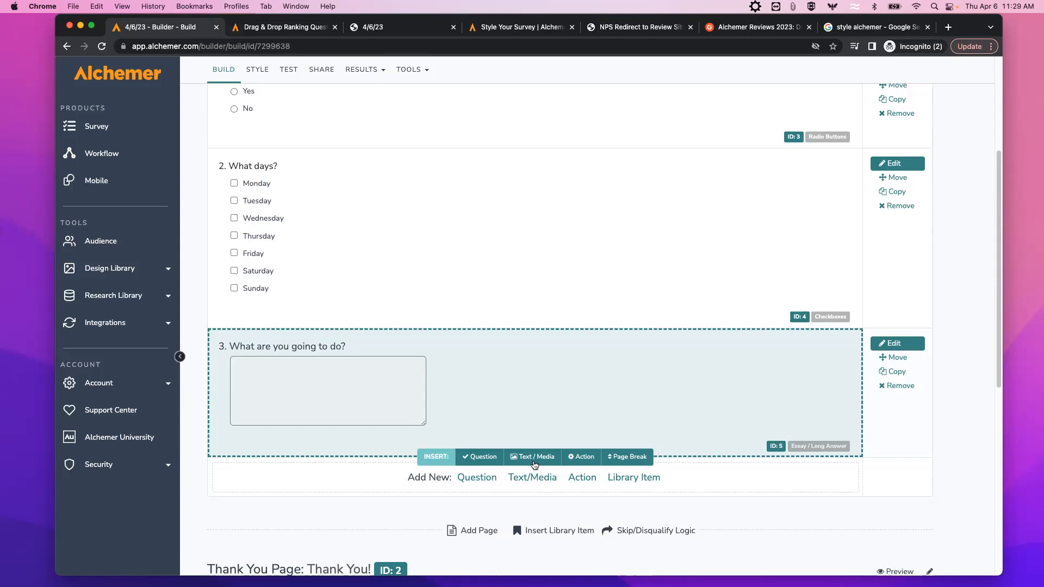
pyautogui.scroll(-3, 435, 478)
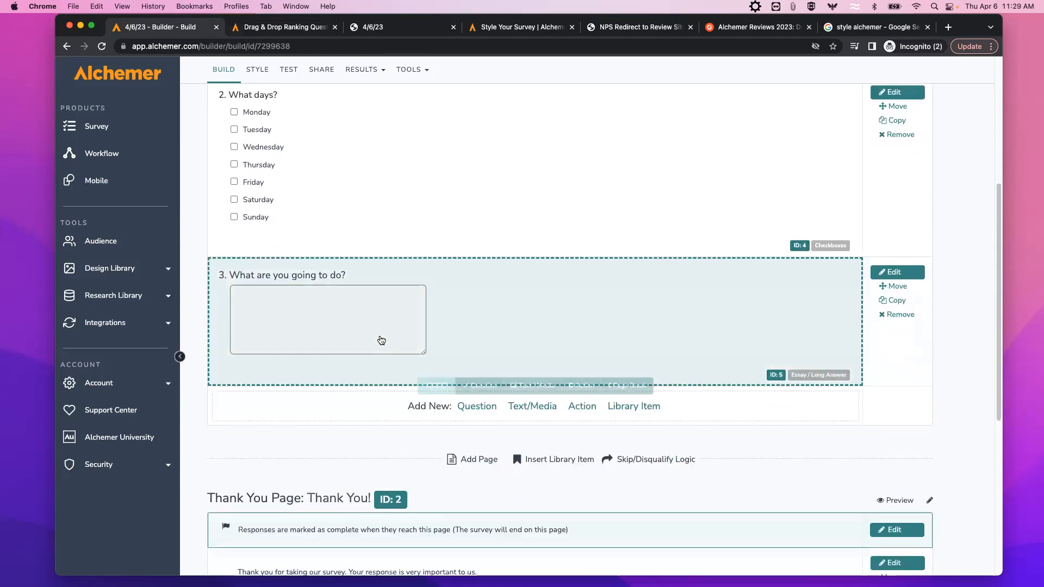
# Add Page 2 with a saved 'Page 2' text block at its top, then start a new question there.
pyautogui.click(480, 462)
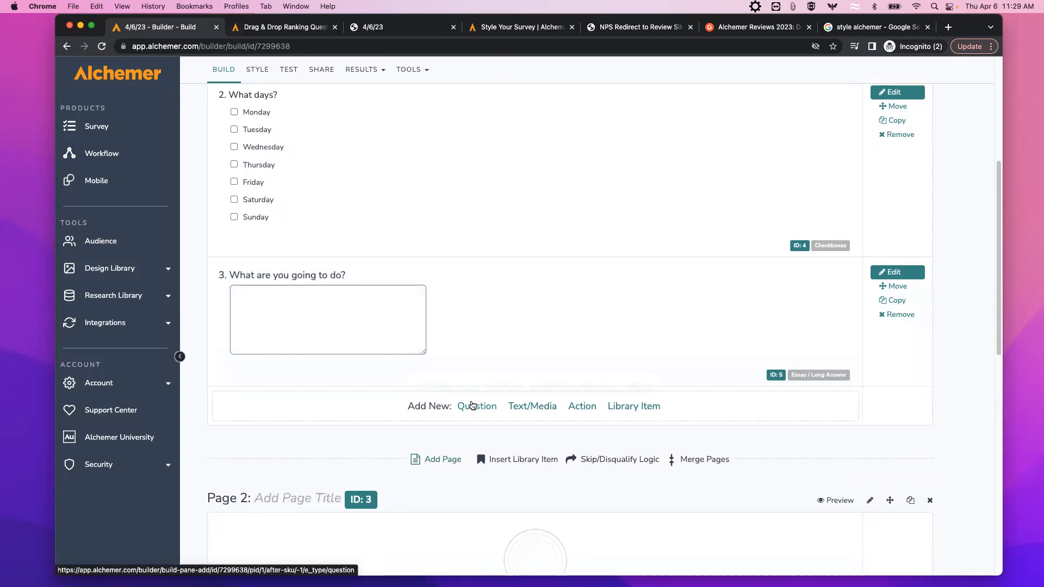
pyautogui.scroll(-3, 463, 416)
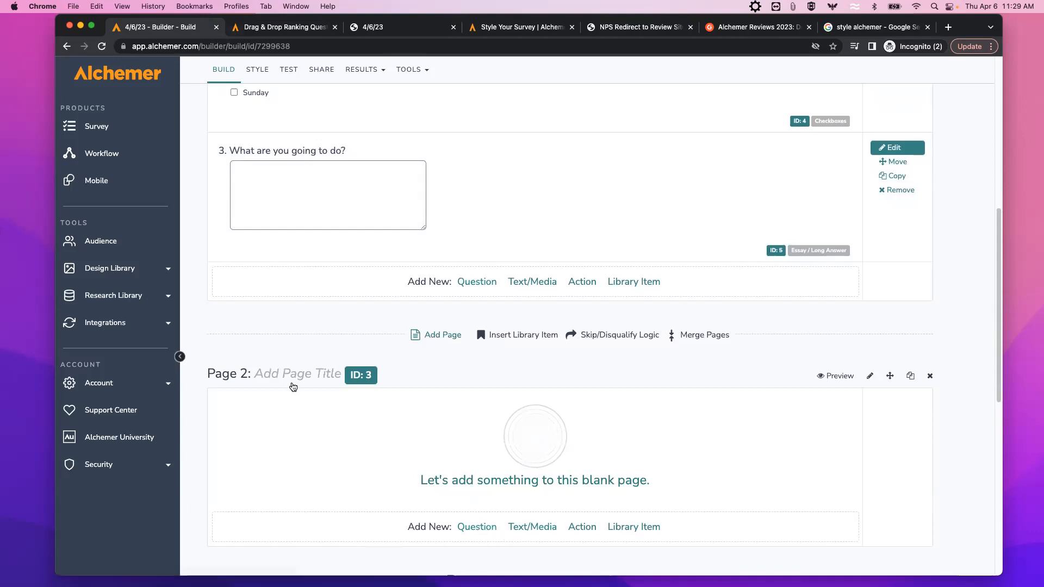
pyautogui.click(533, 529)
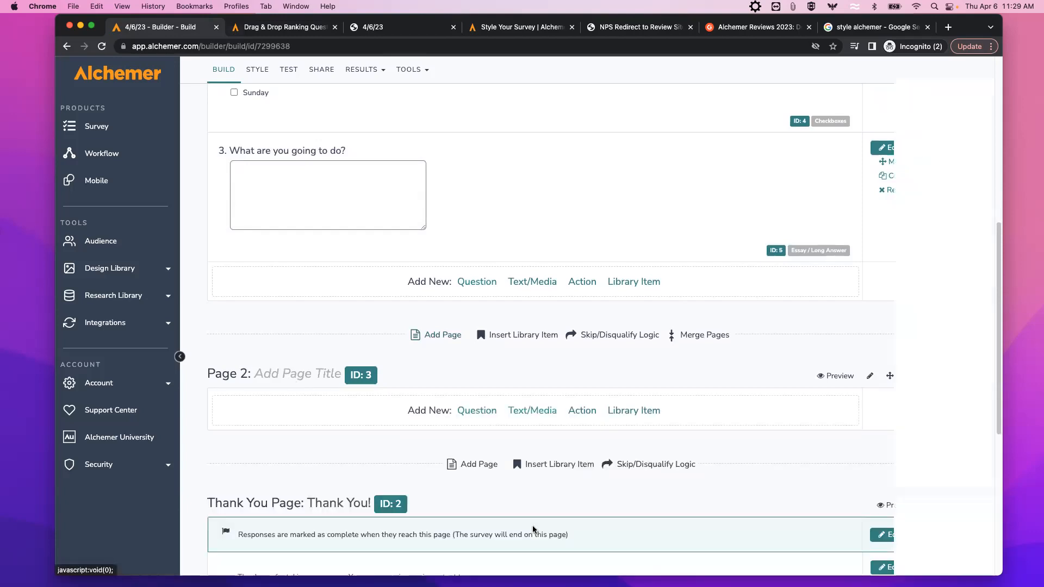
pyautogui.click(485, 164)
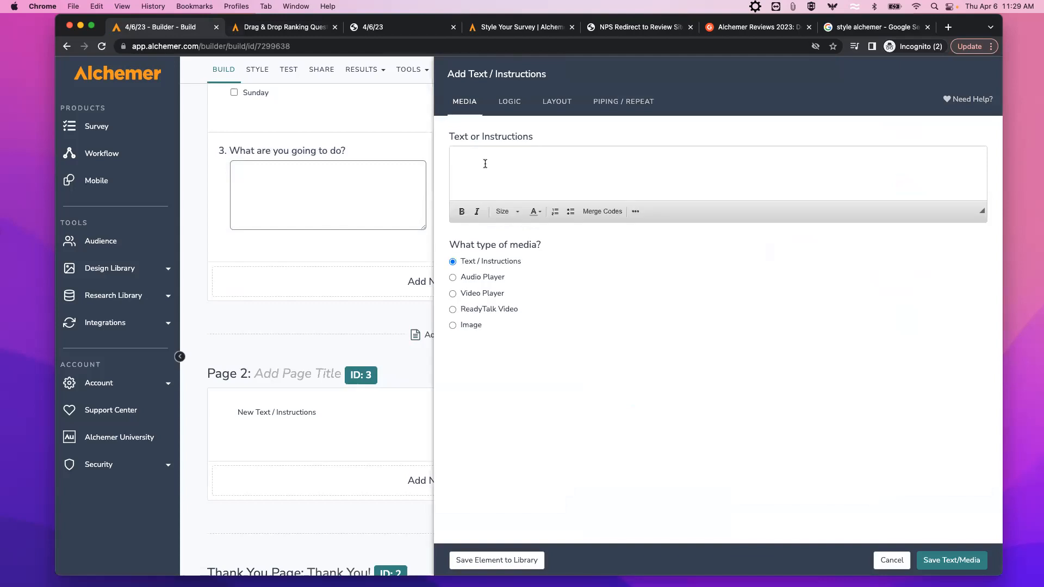
pyautogui.write('Page 2')
pyautogui.click(941, 560)
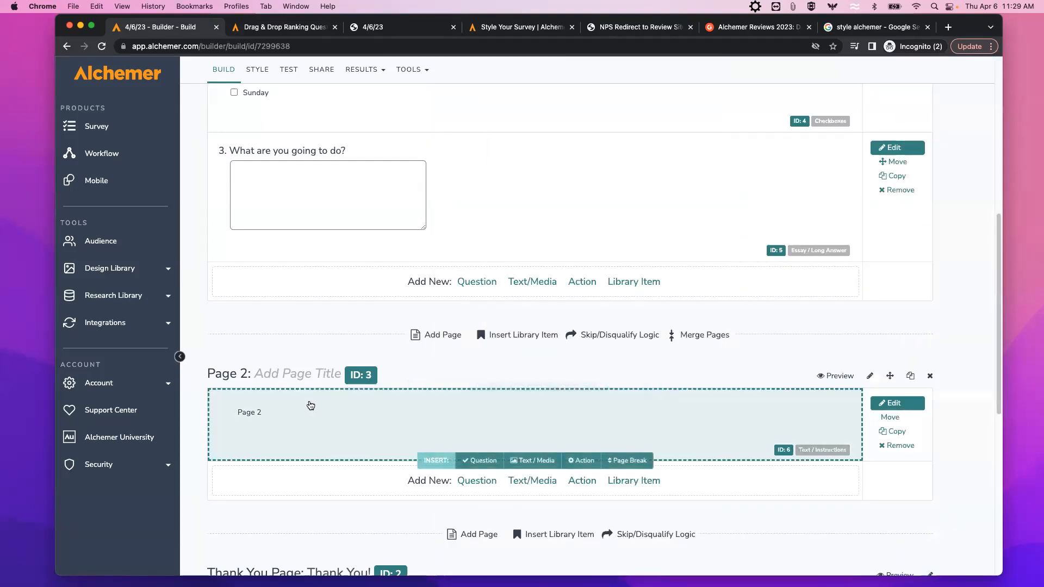
pyautogui.click(476, 481)
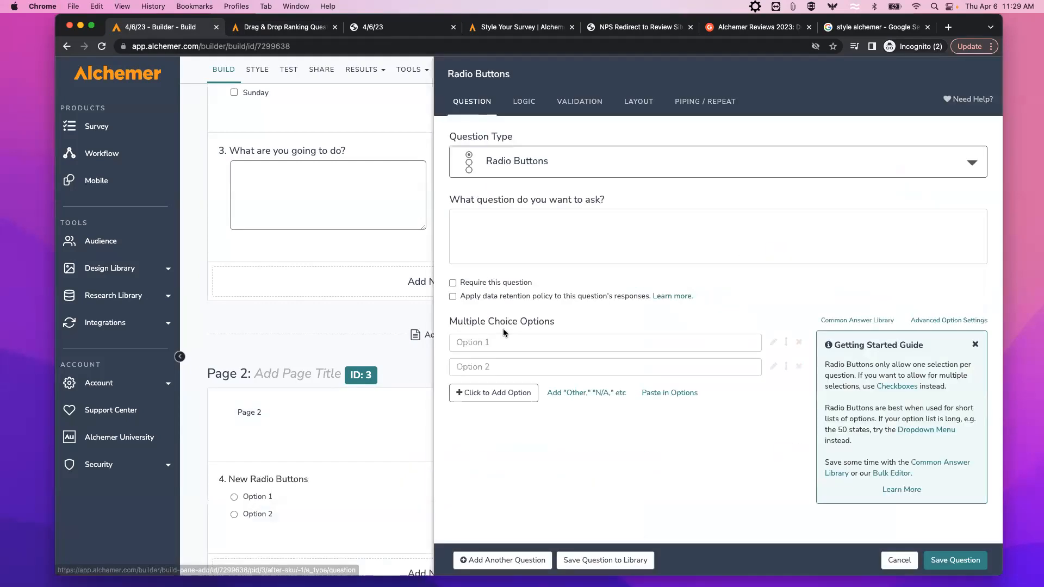
# Make question 4 an Email-type question titled 'Email', check its email-format validation, and save it.
pyautogui.click(541, 170)
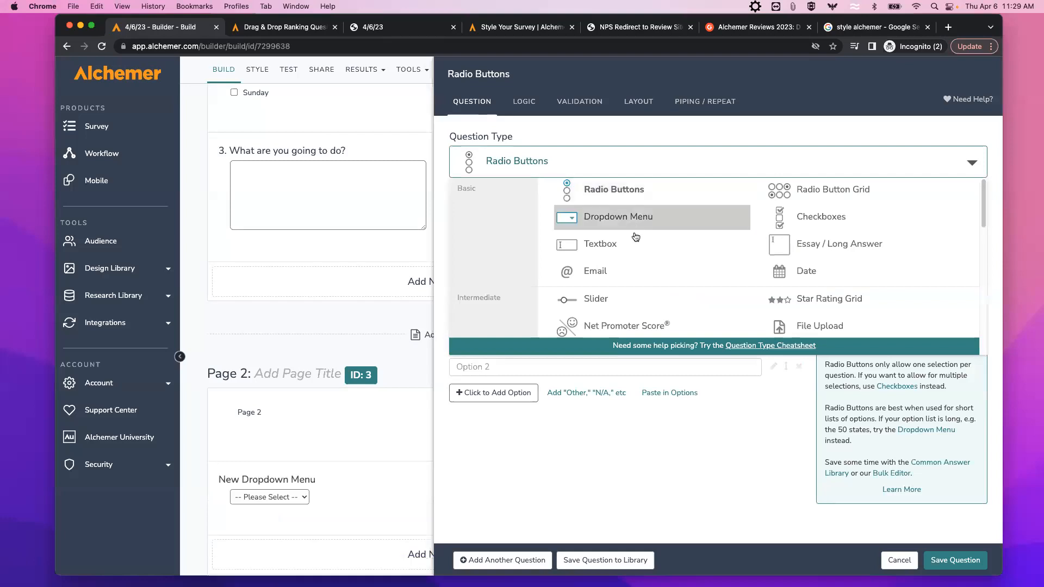
pyautogui.click(612, 272)
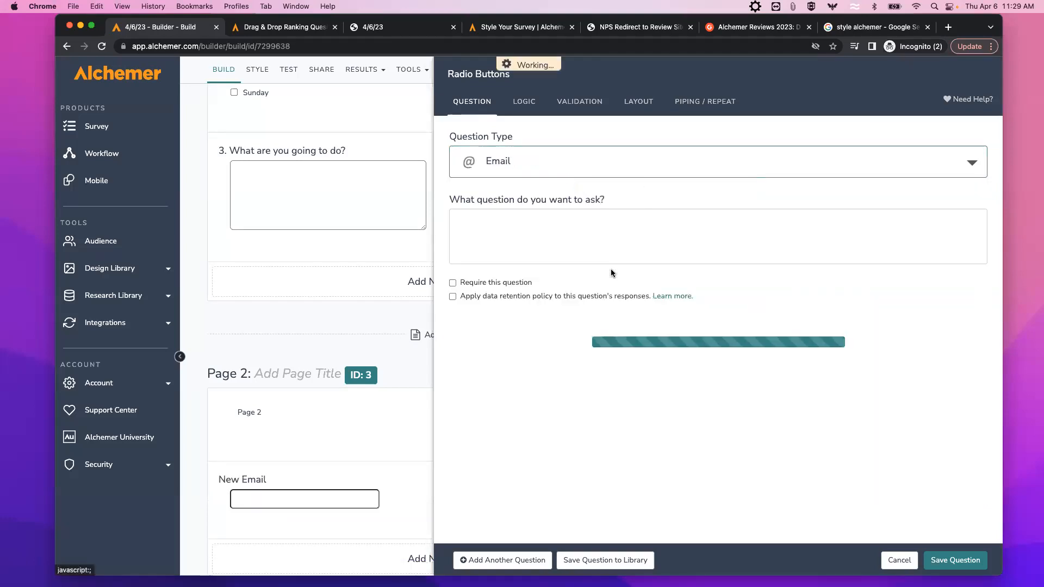
pyautogui.click(516, 227)
pyautogui.write('Email')
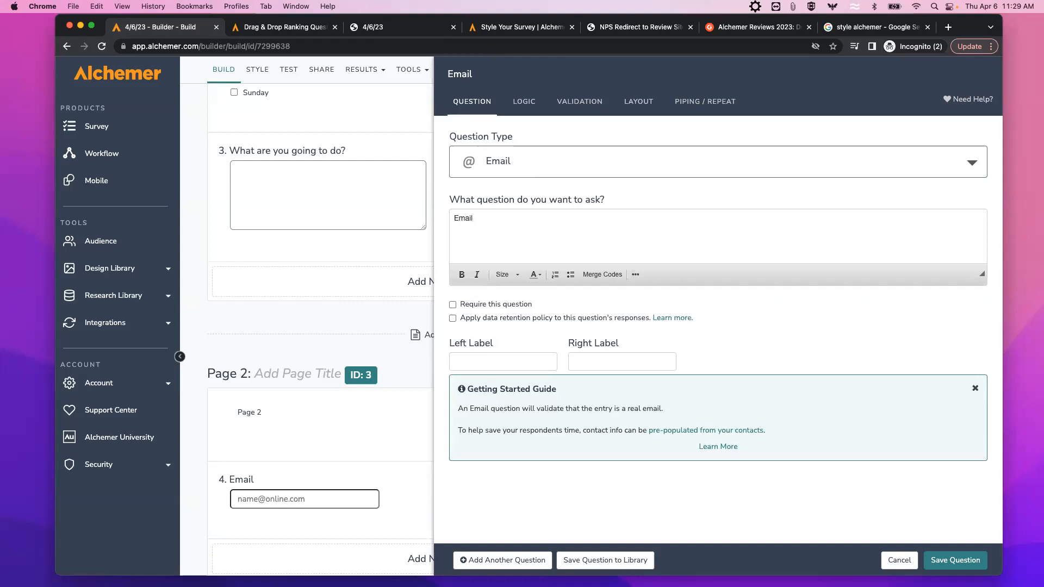
pyautogui.click(578, 102)
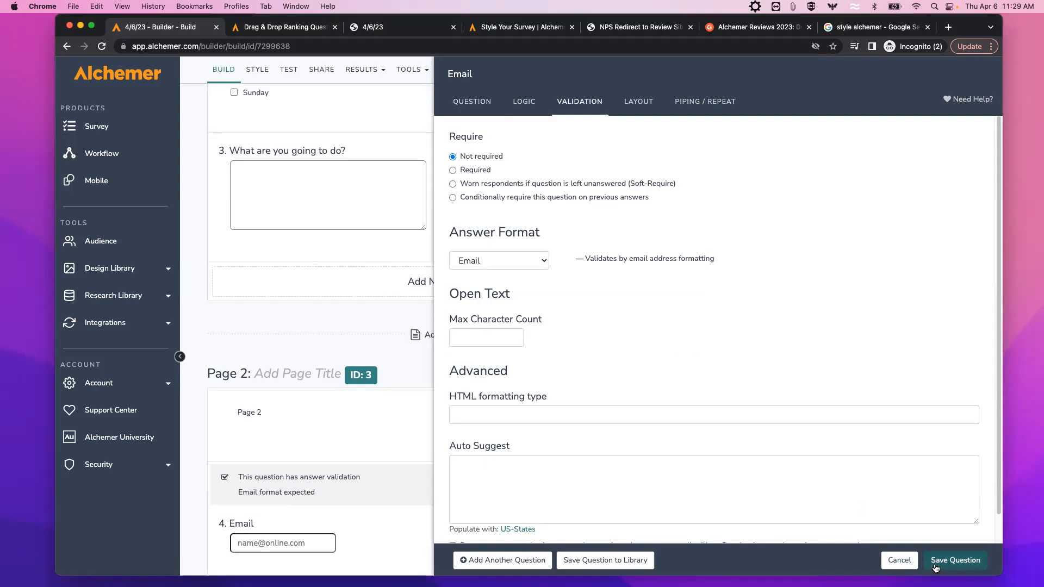
pyautogui.click(956, 560)
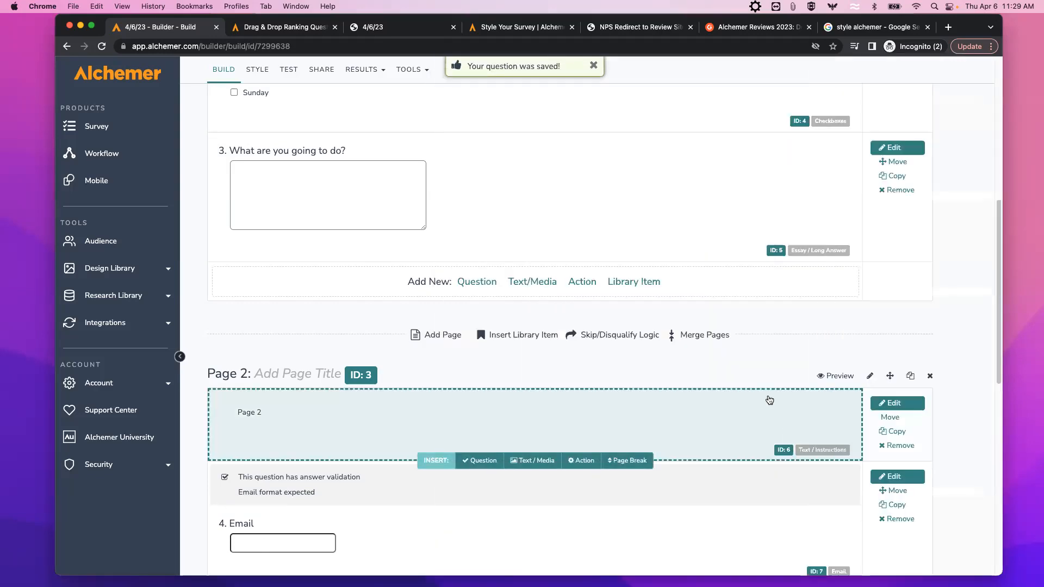
pyautogui.scroll(5, 768, 400)
pyautogui.scroll(3, 768, 399)
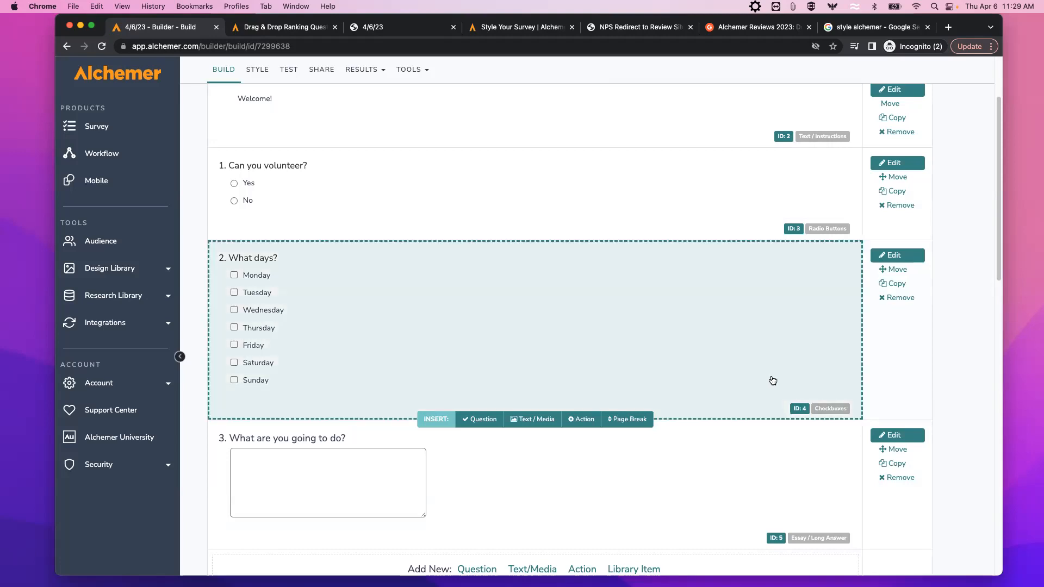
pyautogui.scroll(1, 776, 371)
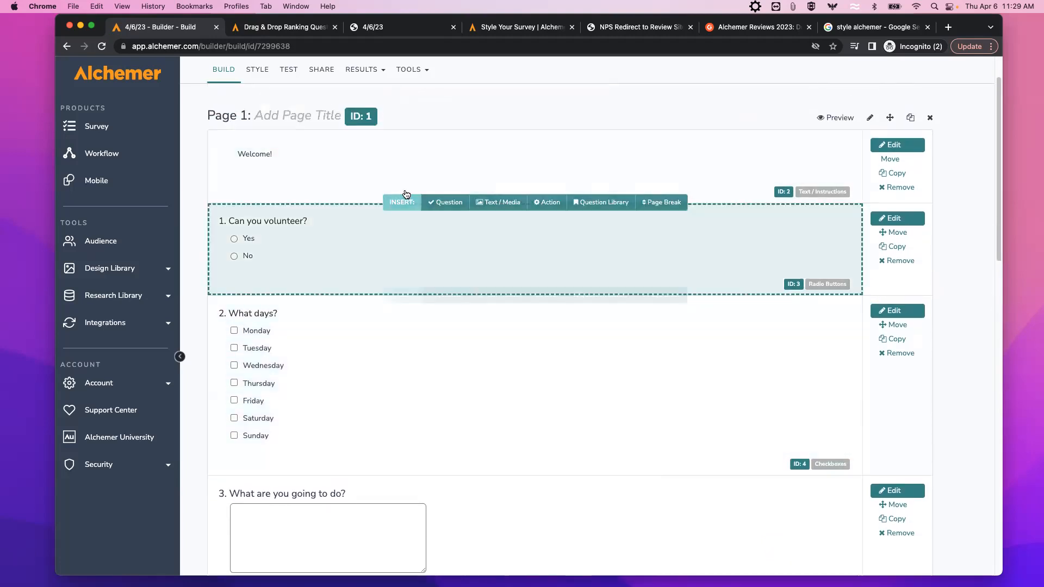
pyautogui.scroll(-1, 403, 411)
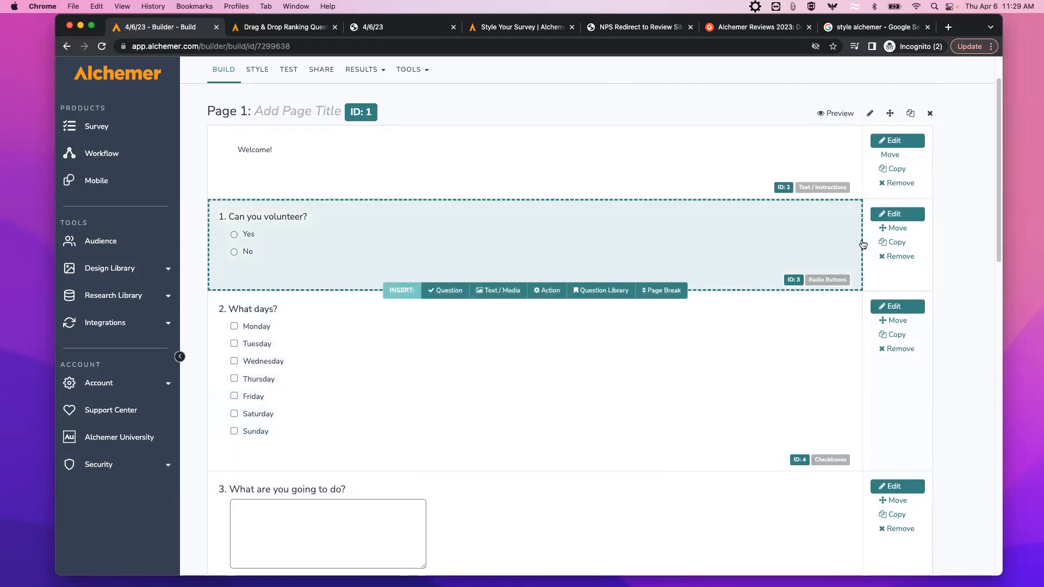
# Mark 'Can you volunteer?' as a required question and save the change.
pyautogui.click(890, 215)
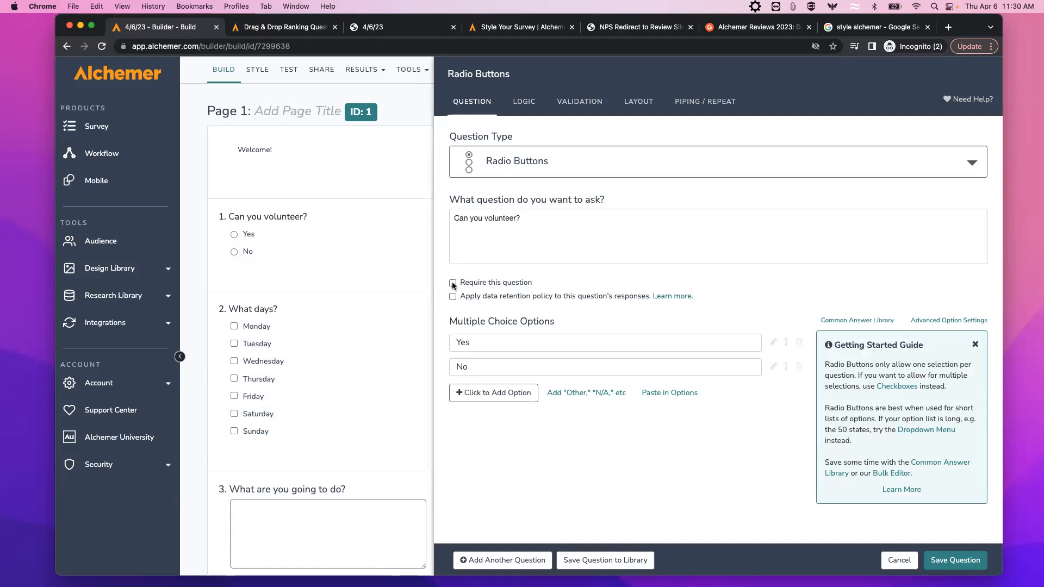
pyautogui.click(453, 283)
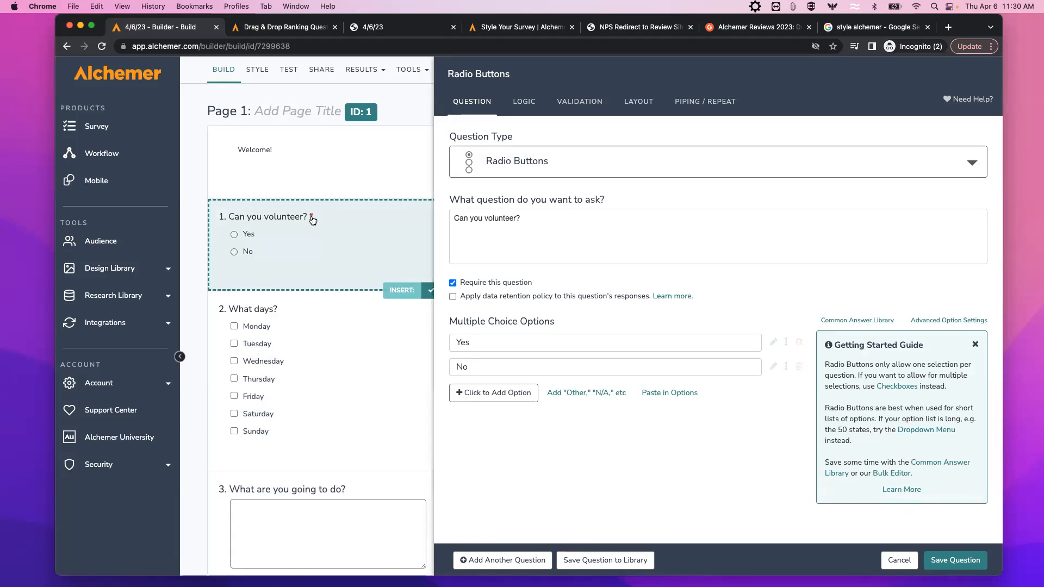
pyautogui.click(955, 560)
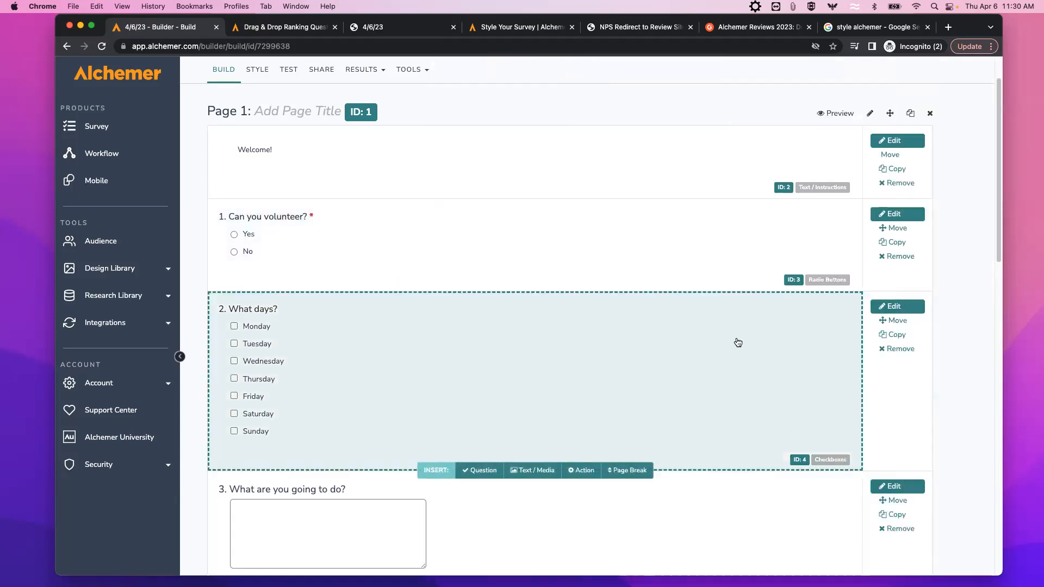
# Preview the survey and try submitting Page 1 with Monday ticked and 'tr' typed for question 3.
pyautogui.click(840, 114)
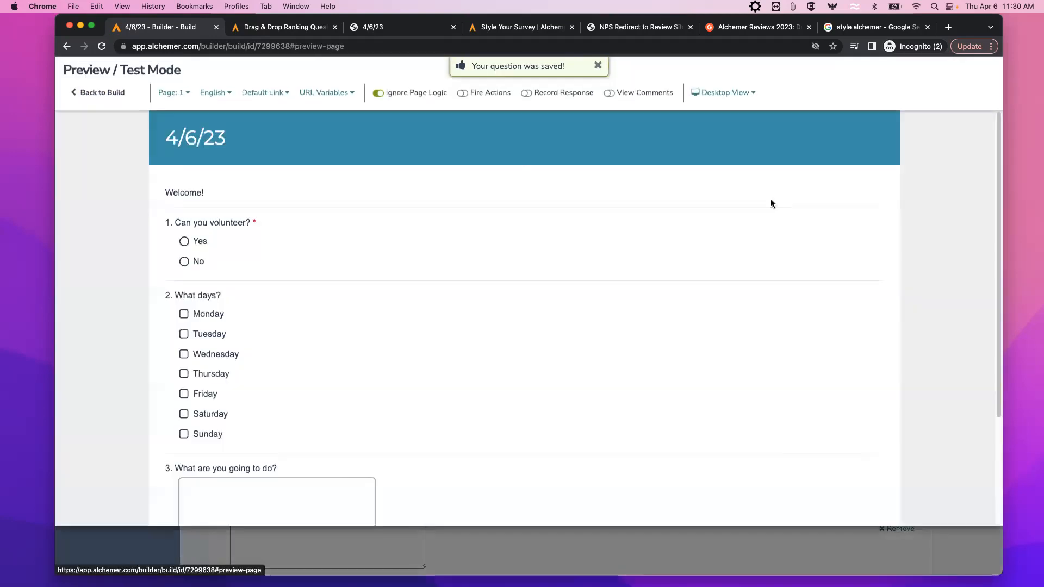
pyautogui.scroll(-2, 721, 200)
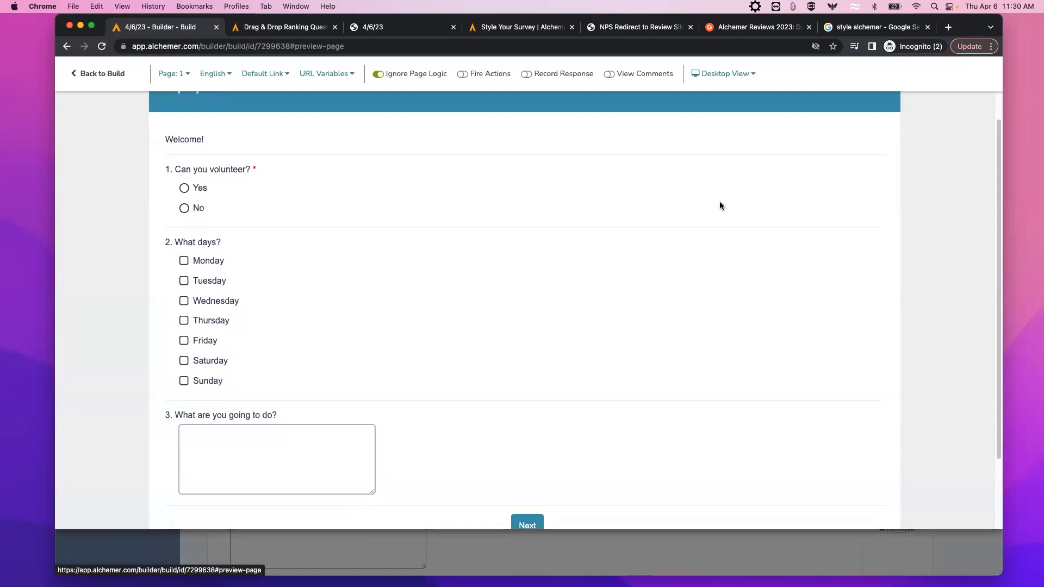
pyautogui.click(184, 211)
pyautogui.click(184, 260)
pyautogui.click(226, 437)
pyautogui.write('tr')
pyautogui.click(535, 525)
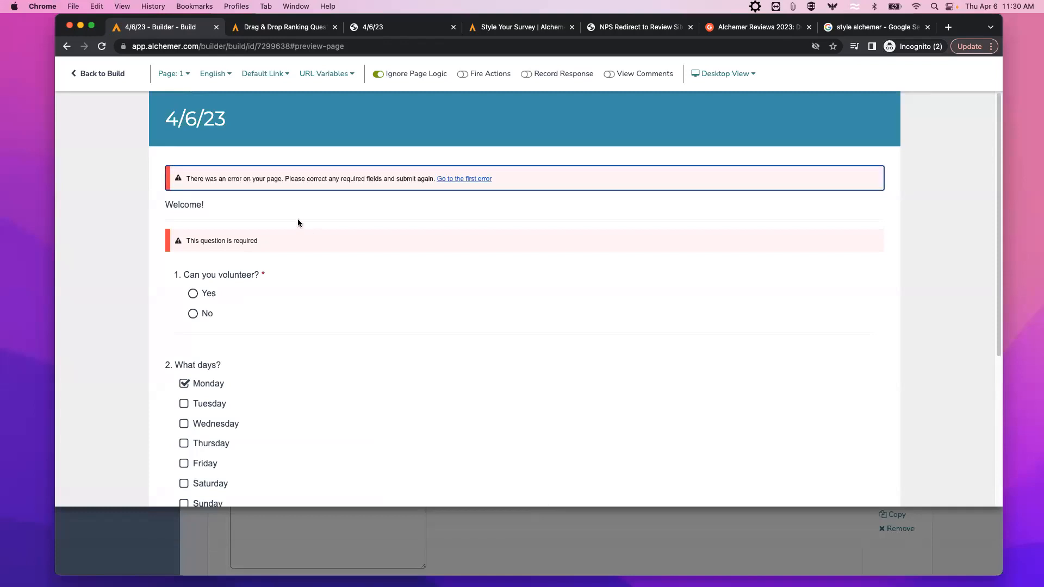
# Answer Yes to the required volunteer question, advance to Page 2, and return to the builder.
pyautogui.click(194, 293)
pyautogui.scroll(-3, 269, 293)
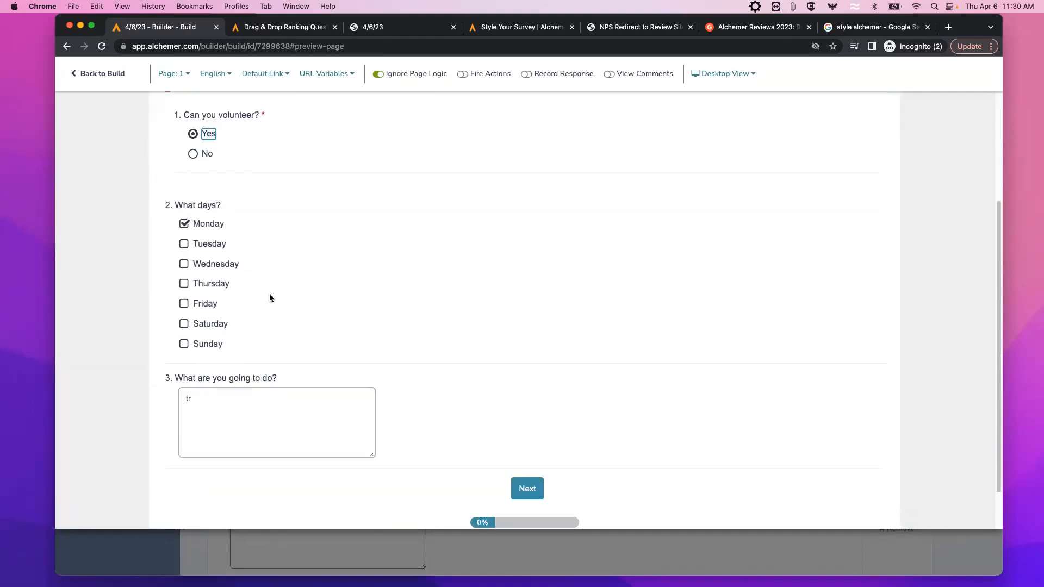
pyautogui.click(528, 486)
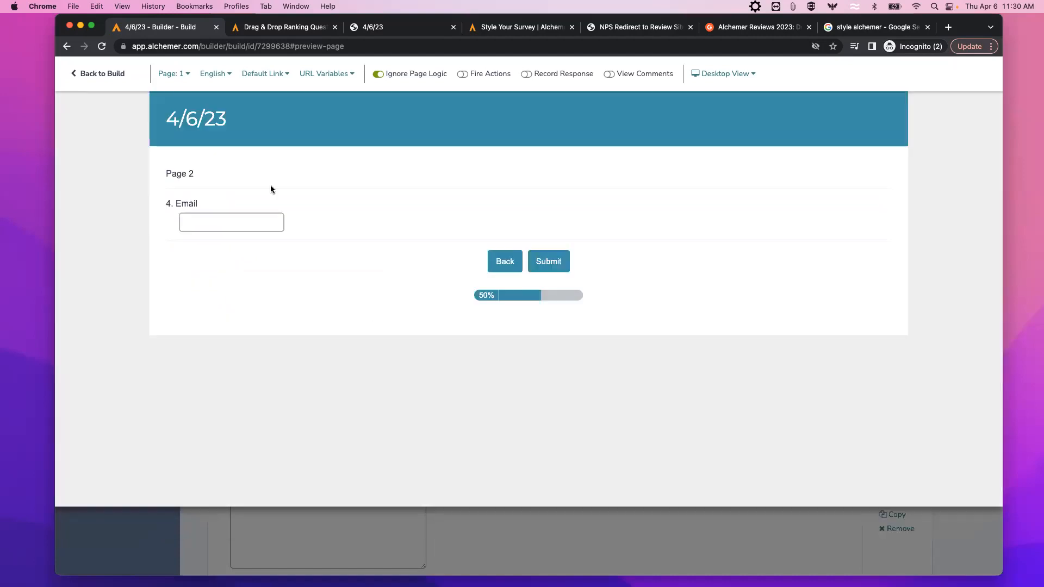
pyautogui.click(118, 76)
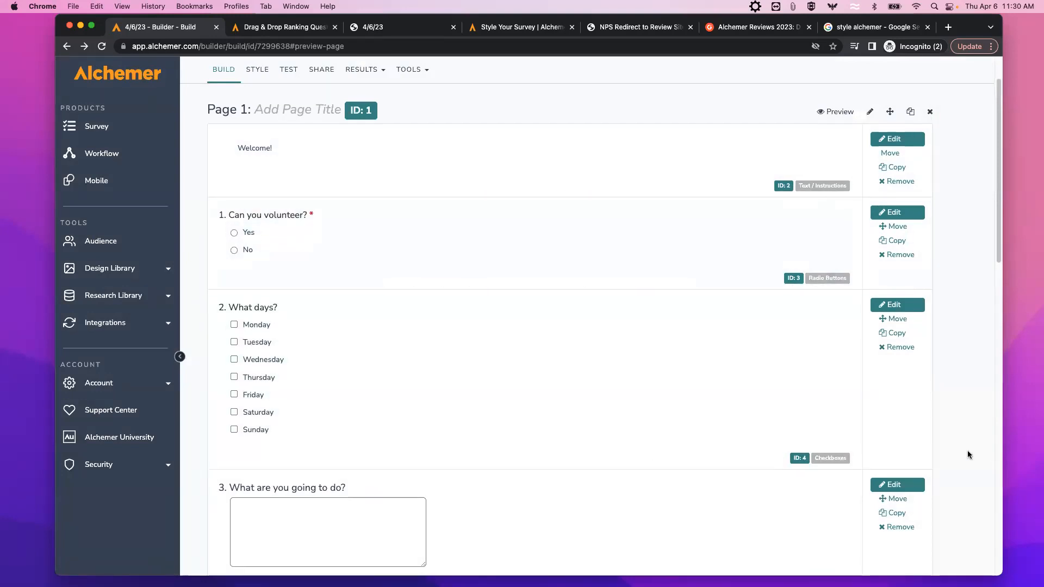
pyautogui.scroll(-2, 965, 454)
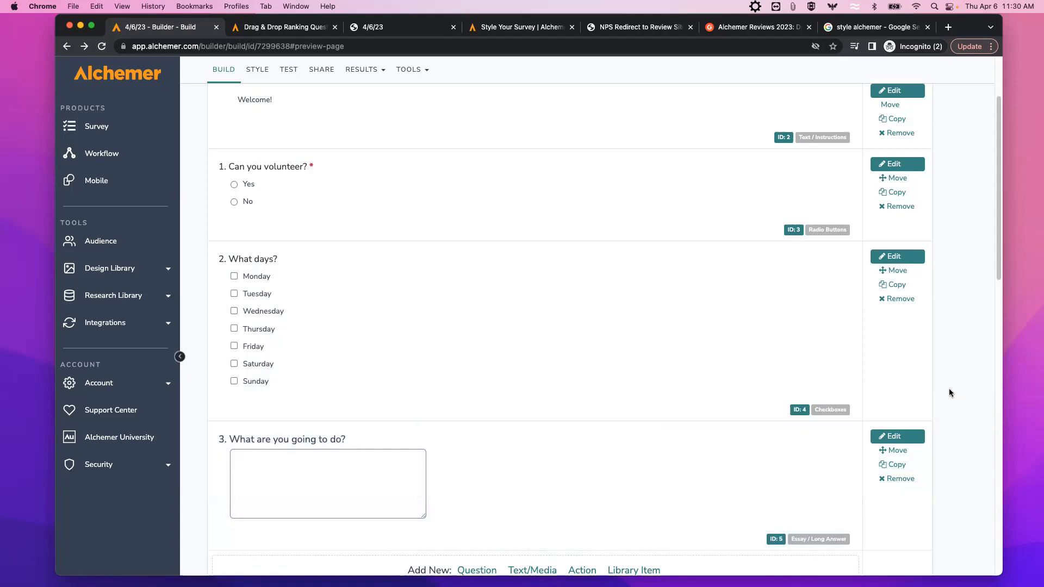
pyautogui.scroll(-6, 959, 386)
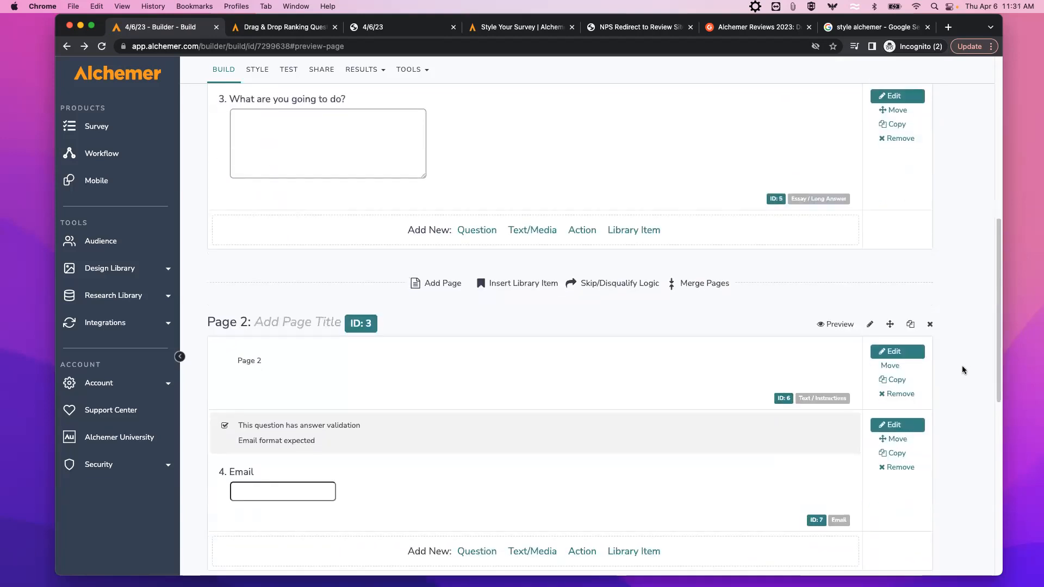
pyautogui.scroll(-1, 957, 427)
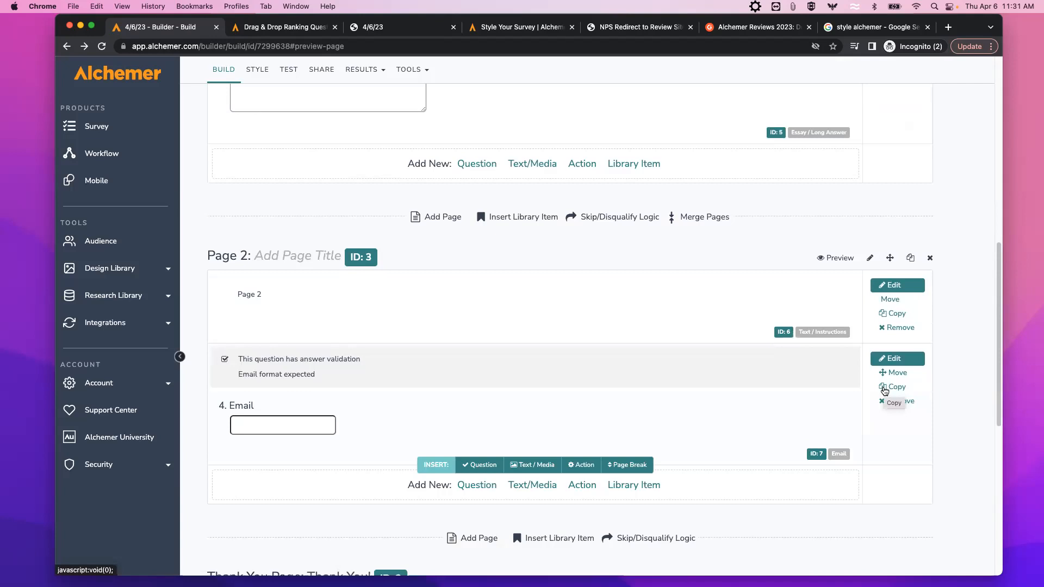
pyautogui.click(887, 388)
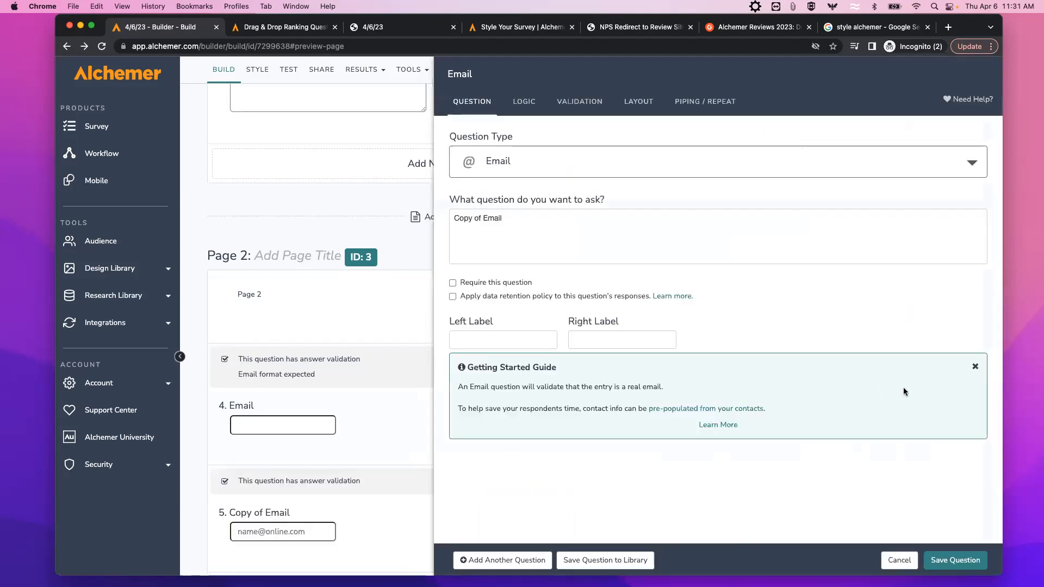
pyautogui.moveTo(481, 219); pyautogui.dragTo(456, 217)
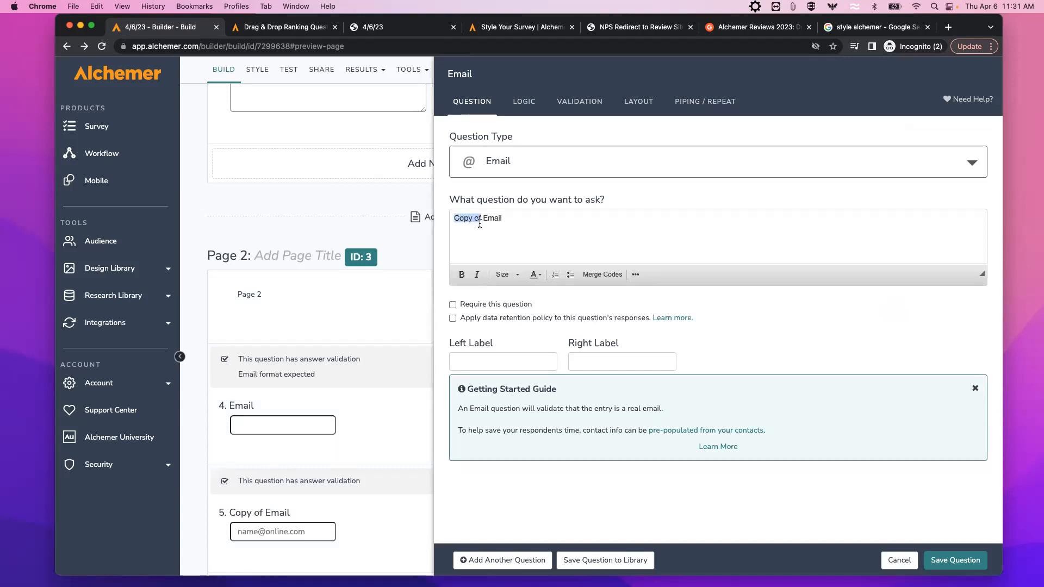
pyautogui.click(949, 555)
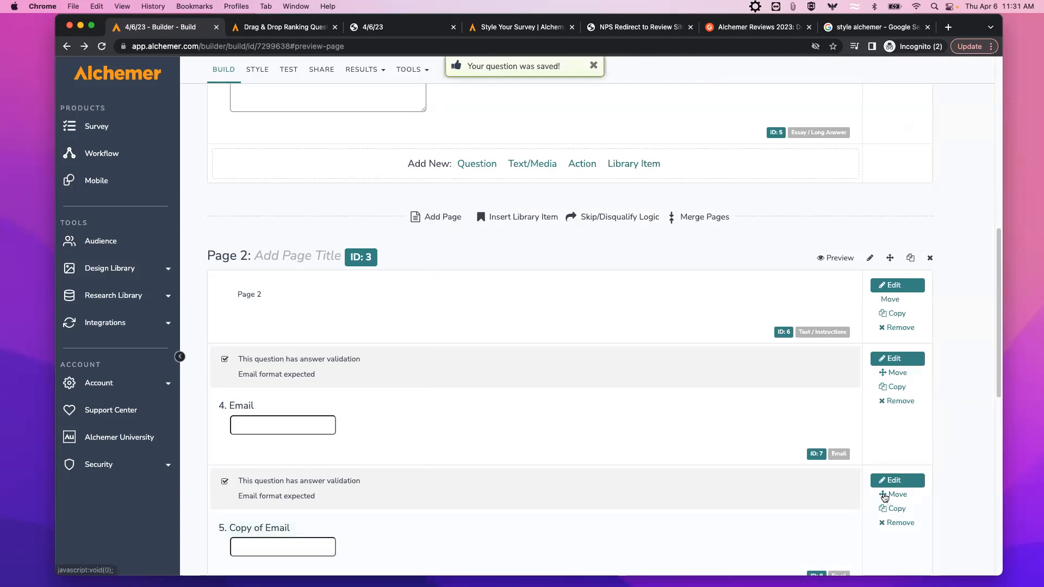
pyautogui.moveTo(885, 497)
pyautogui.mouseDown()
pyautogui.moveTo(890, 381)
pyautogui.moveTo(885, 492)
pyautogui.mouseUp()
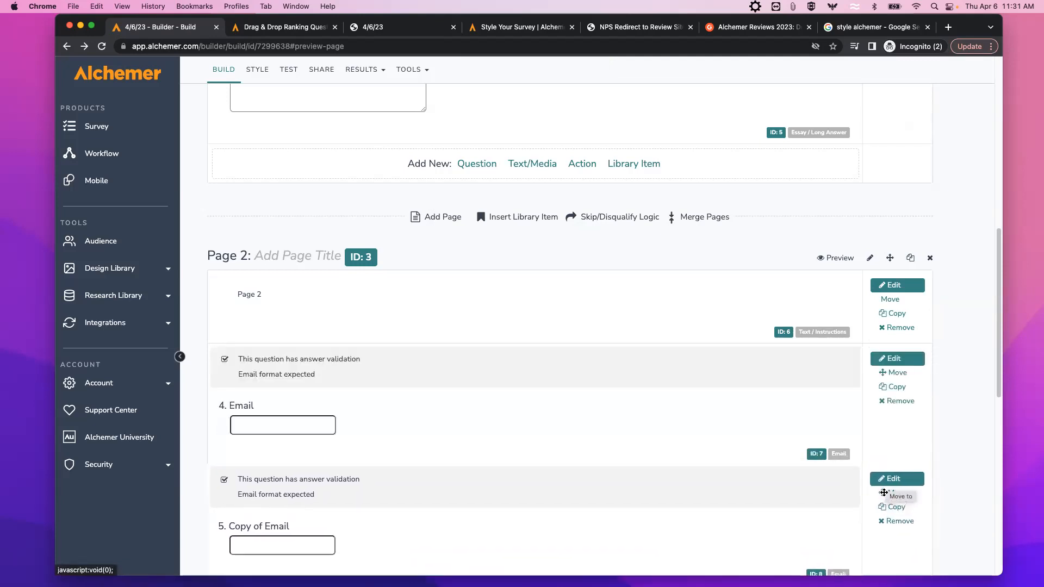
pyautogui.scroll(-3, 946, 466)
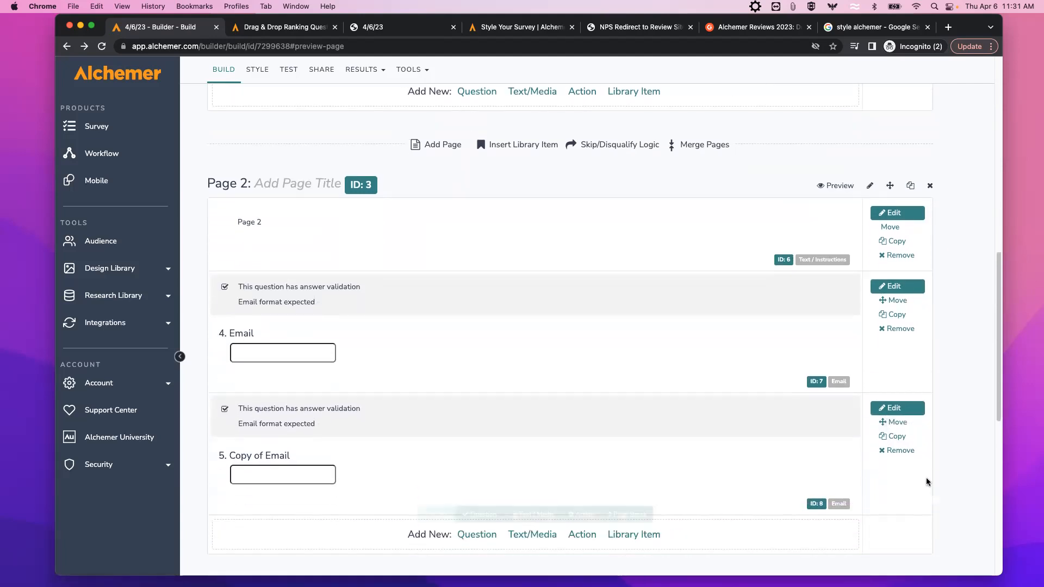
pyautogui.click(883, 423)
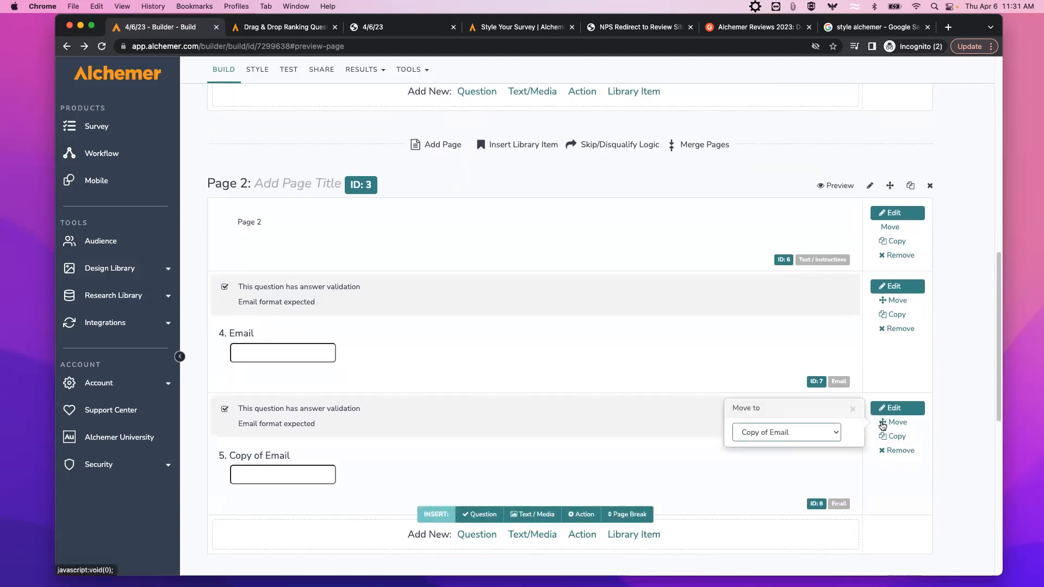
pyautogui.click(836, 433)
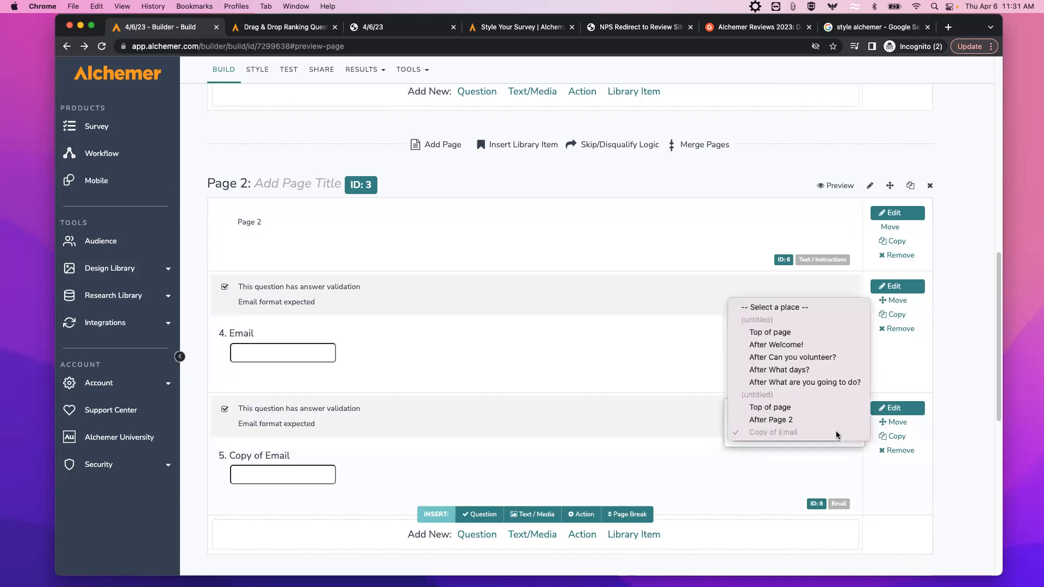
pyautogui.click(795, 384)
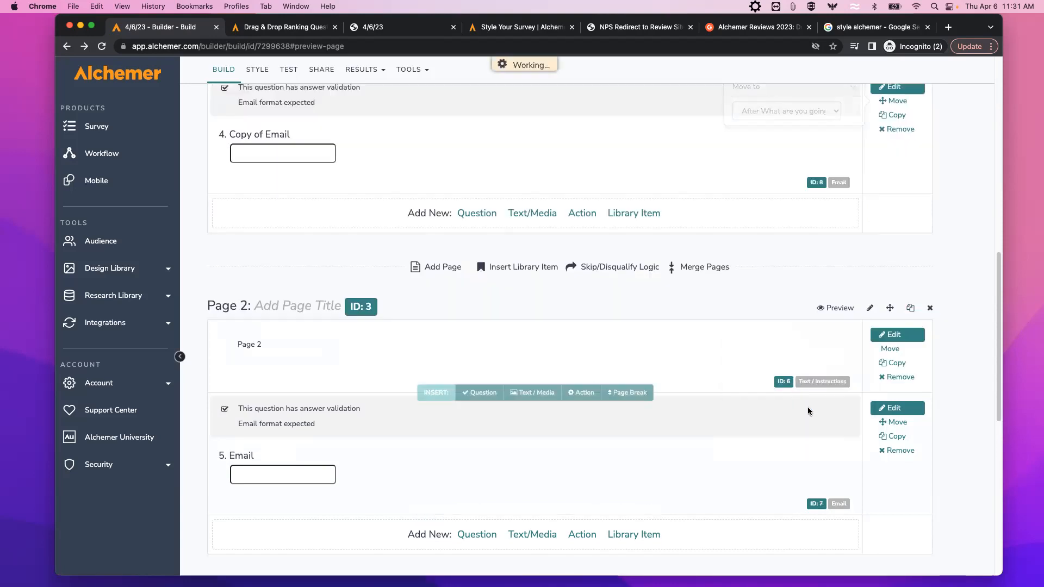
pyautogui.moveTo(305, 343)
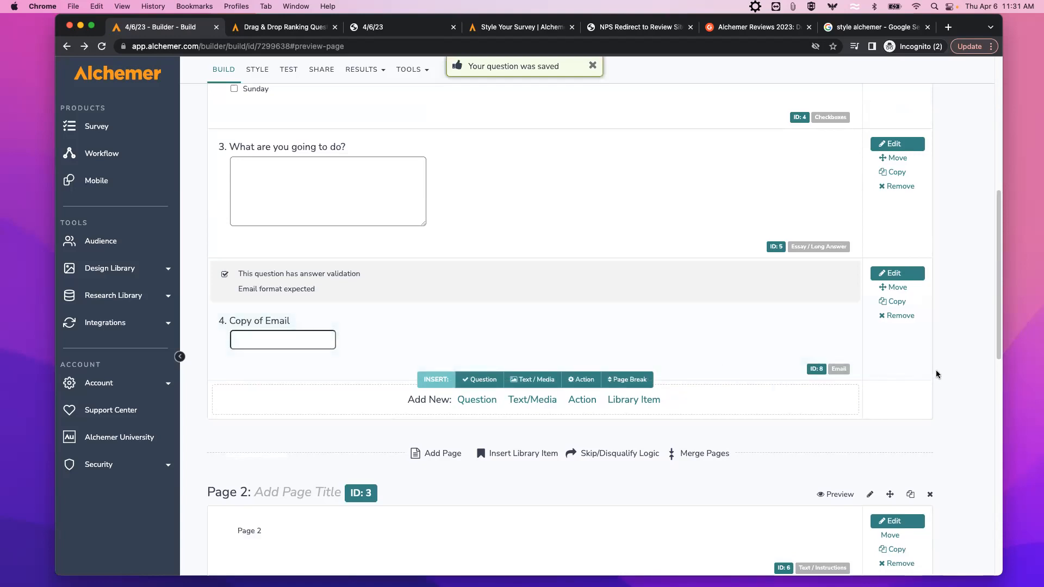
pyautogui.click(883, 317)
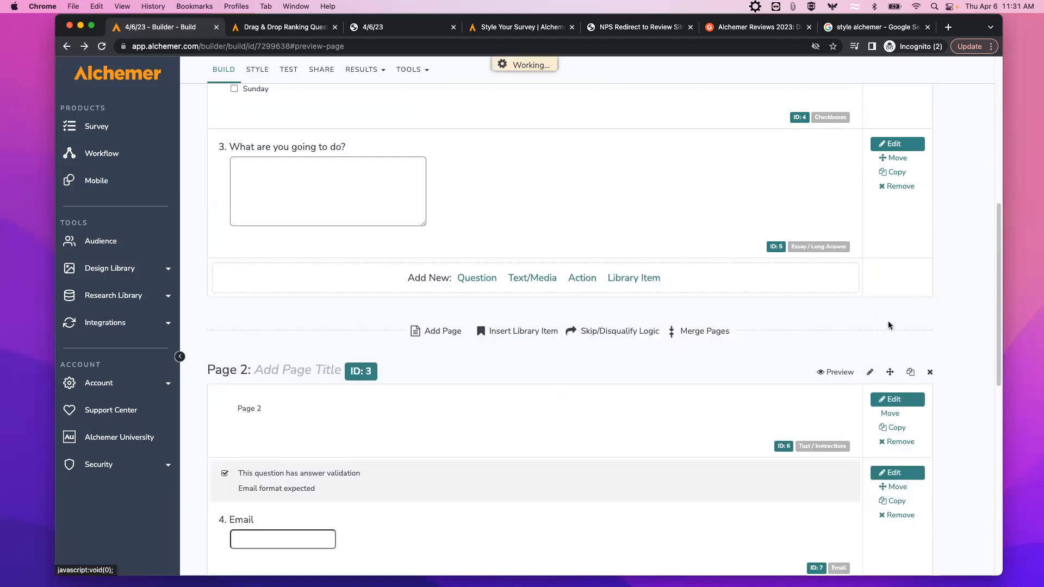
pyautogui.scroll(3, 946, 322)
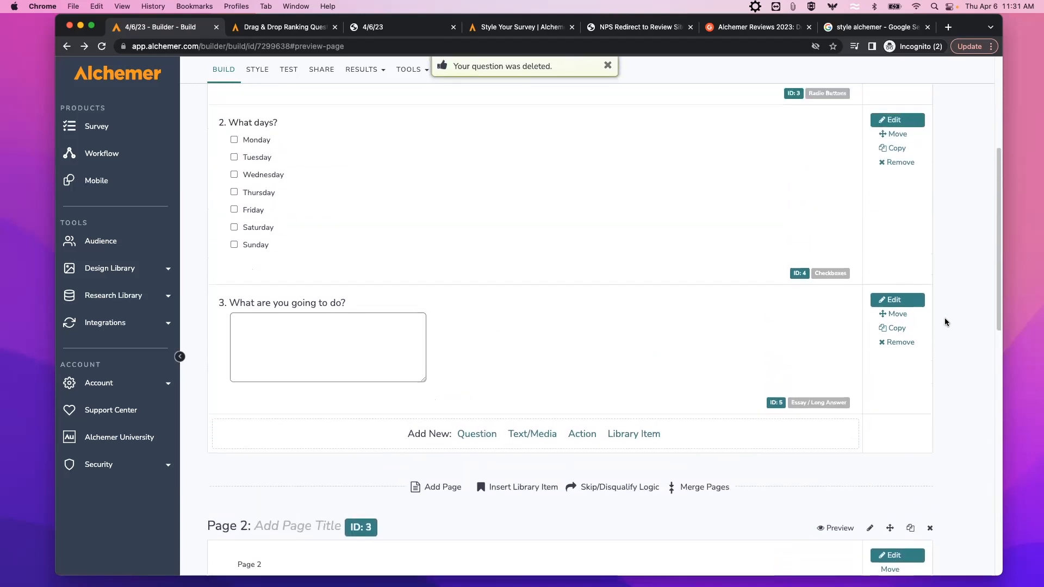
pyautogui.scroll(2, 972, 327)
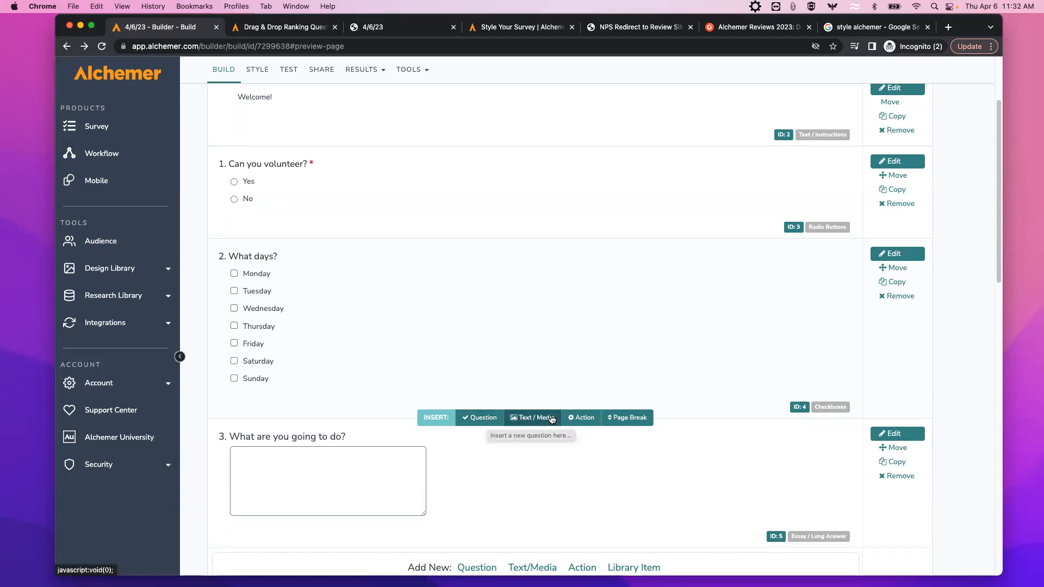
pyautogui.click(623, 423)
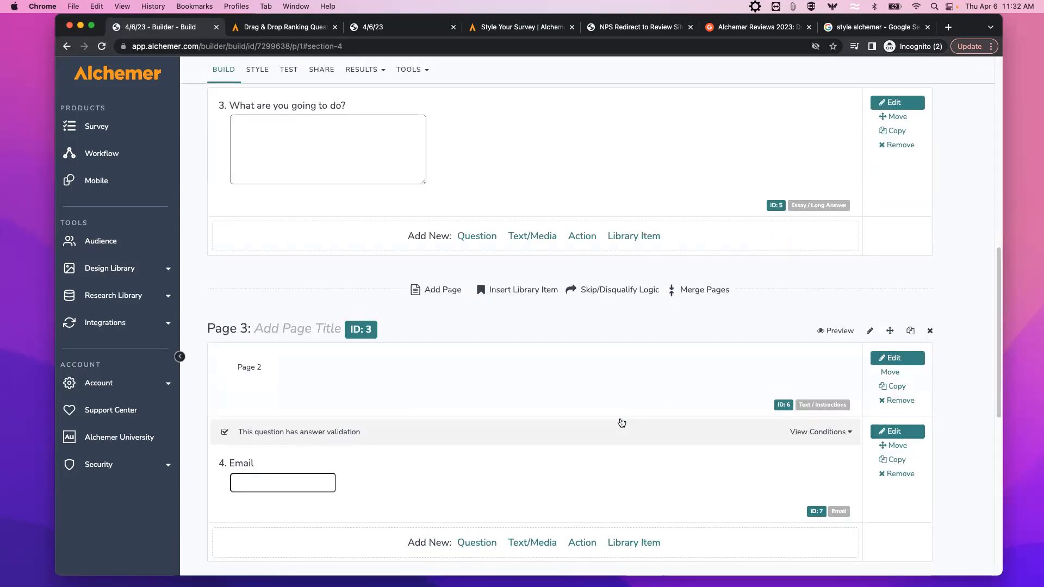
pyautogui.scroll(7, 617, 404)
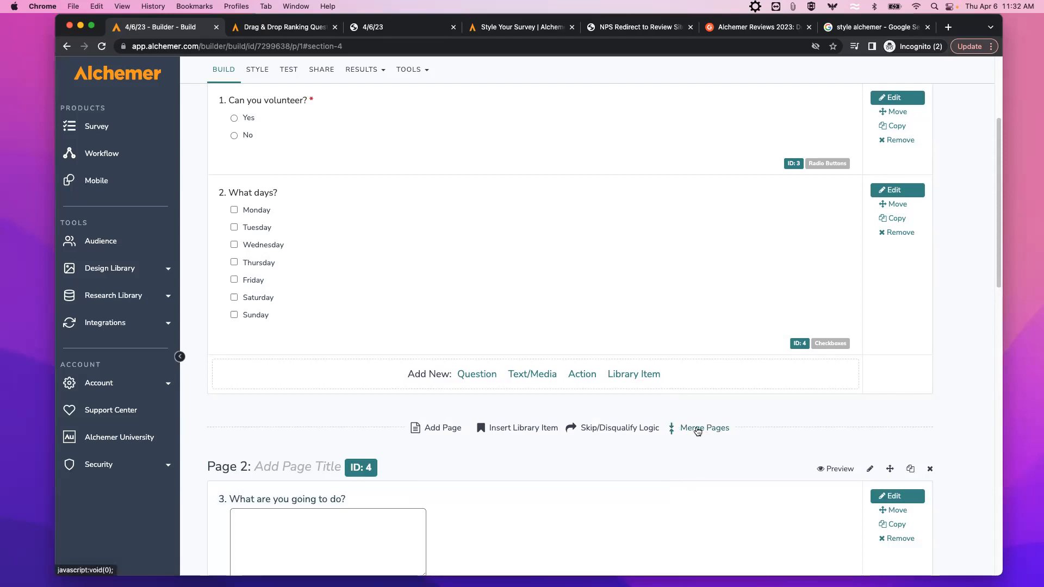
pyautogui.click(697, 431)
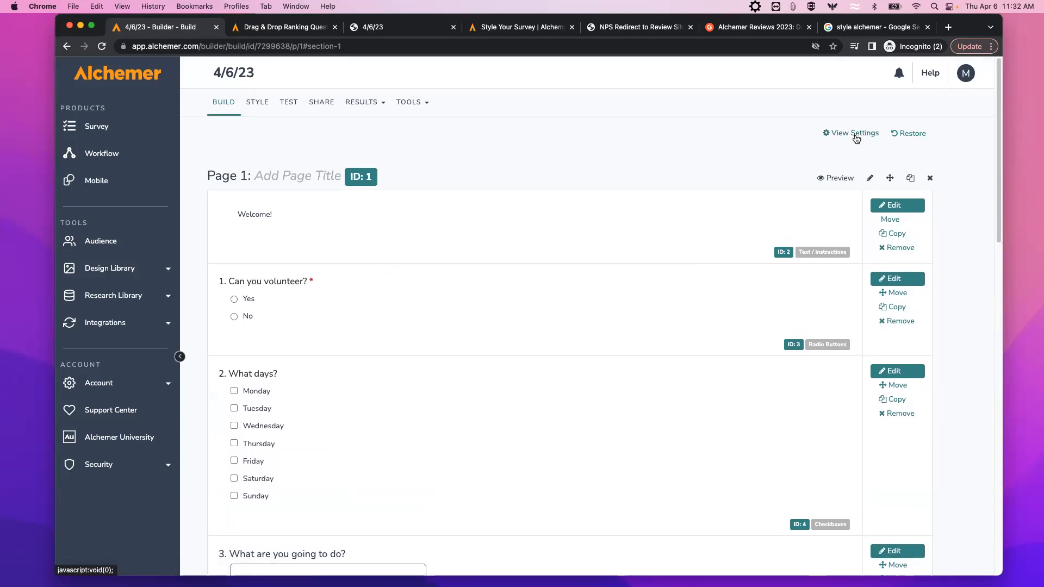
# Apply the builder's display options and open the Move Pages panel from Page 2.
pyautogui.click(837, 137)
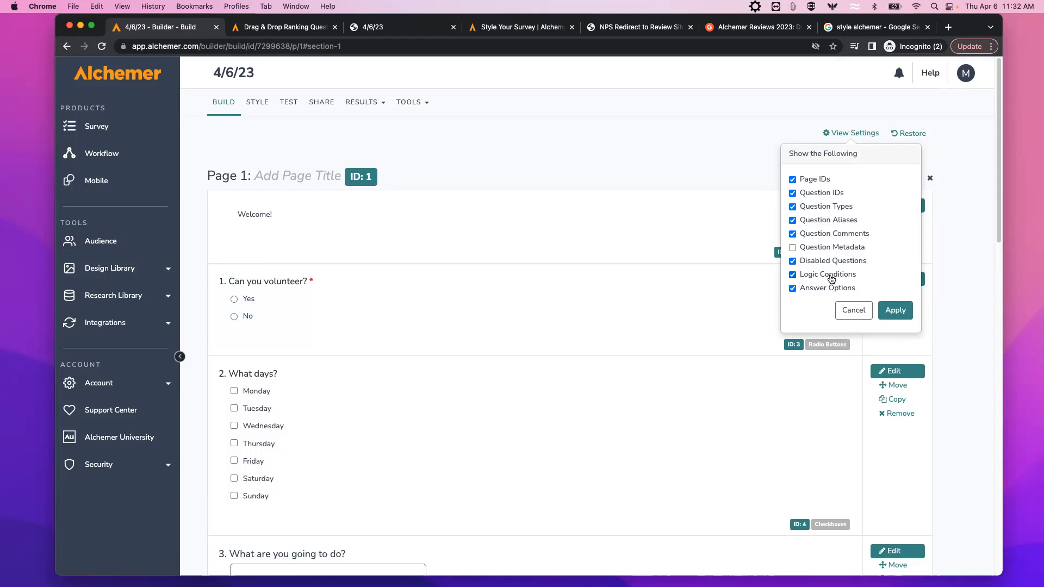
pyautogui.click(892, 315)
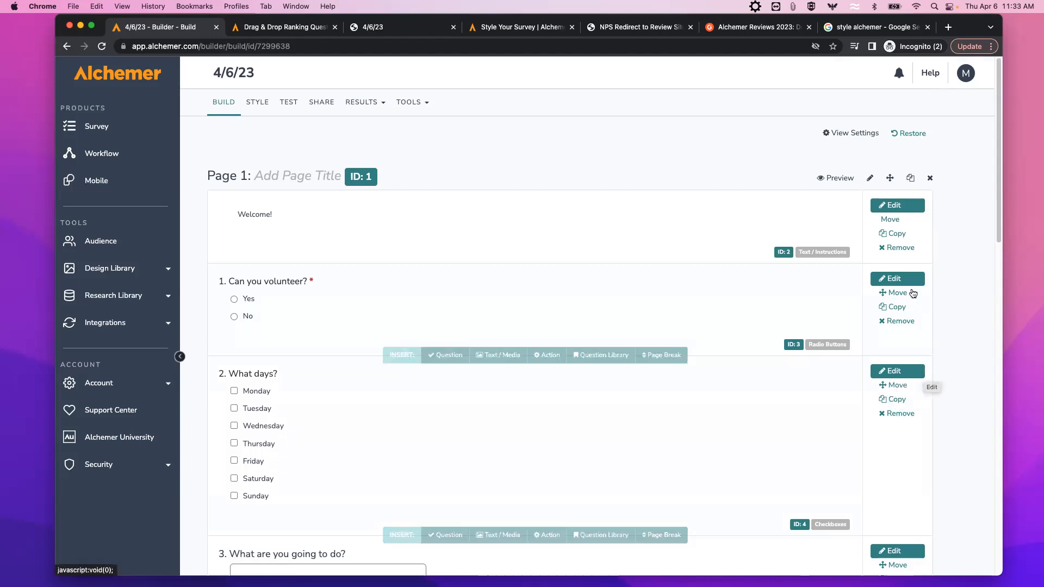
pyautogui.scroll(-9, 919, 348)
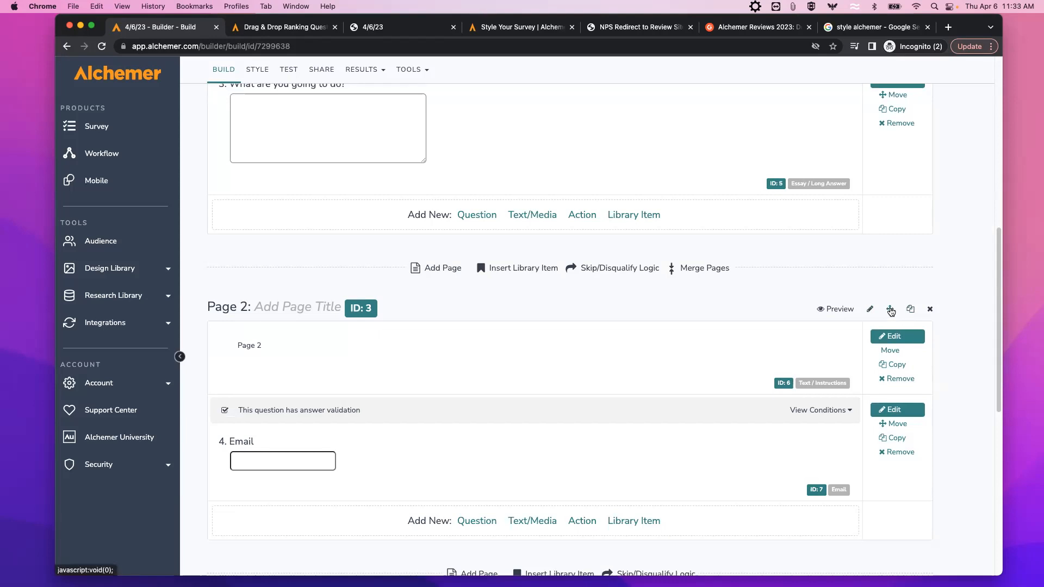
pyautogui.click(891, 310)
pyautogui.moveTo(459, 170)
pyautogui.mouseDown()
pyautogui.moveTo(459, 139)
pyautogui.moveTo(459, 177)
pyautogui.mouseUp()
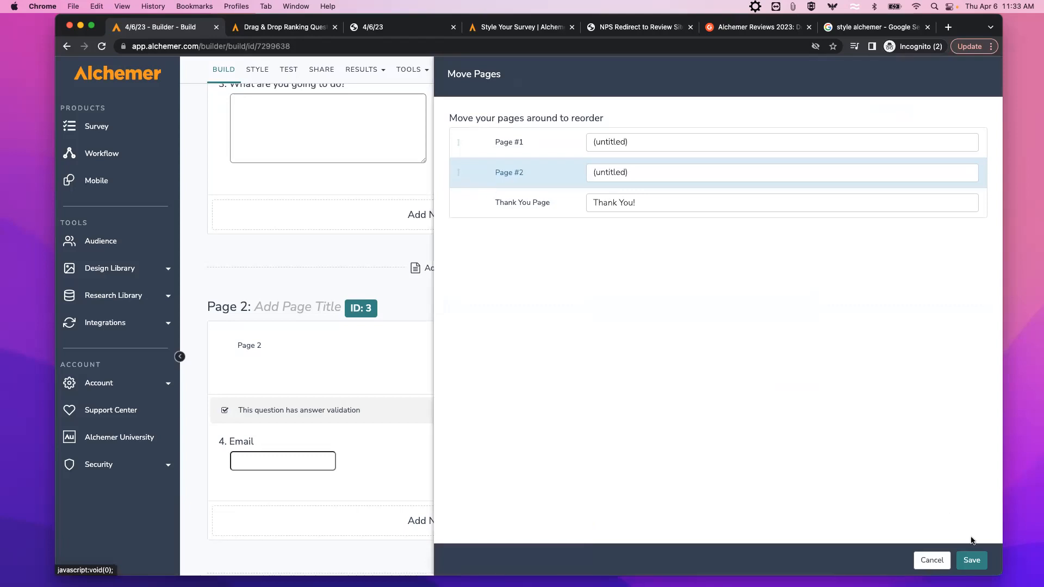
# Save the page order as Page 1, Page 2, then the Thank You page.
pyautogui.click(971, 560)
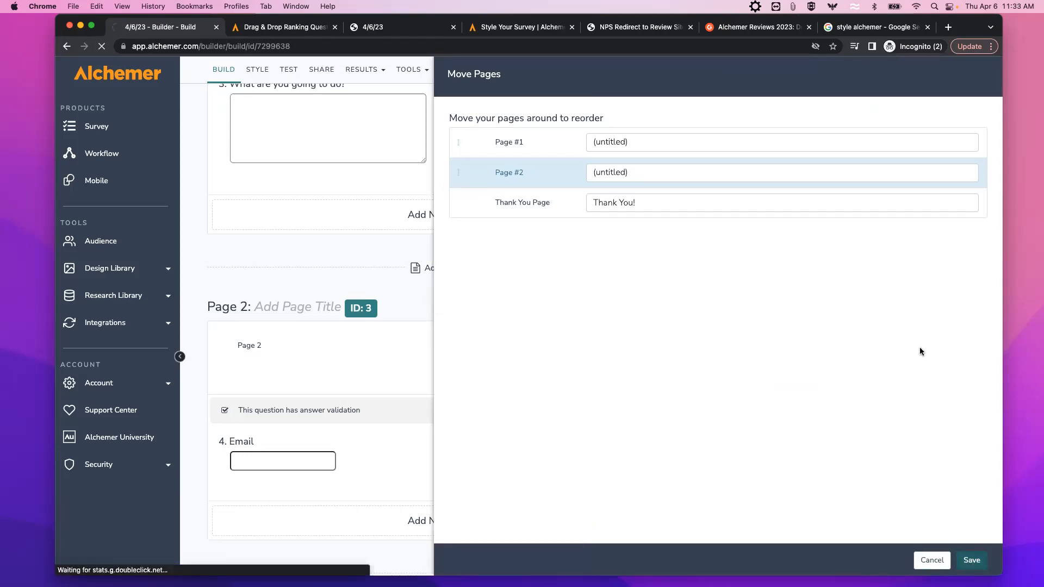
pyautogui.scroll(3, 955, 331)
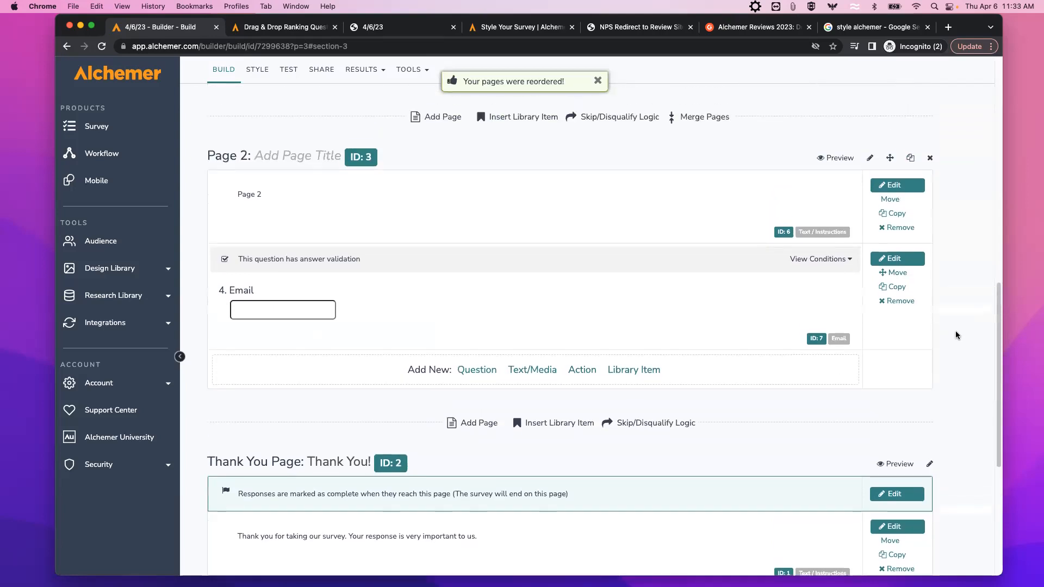
pyautogui.scroll(1, 956, 335)
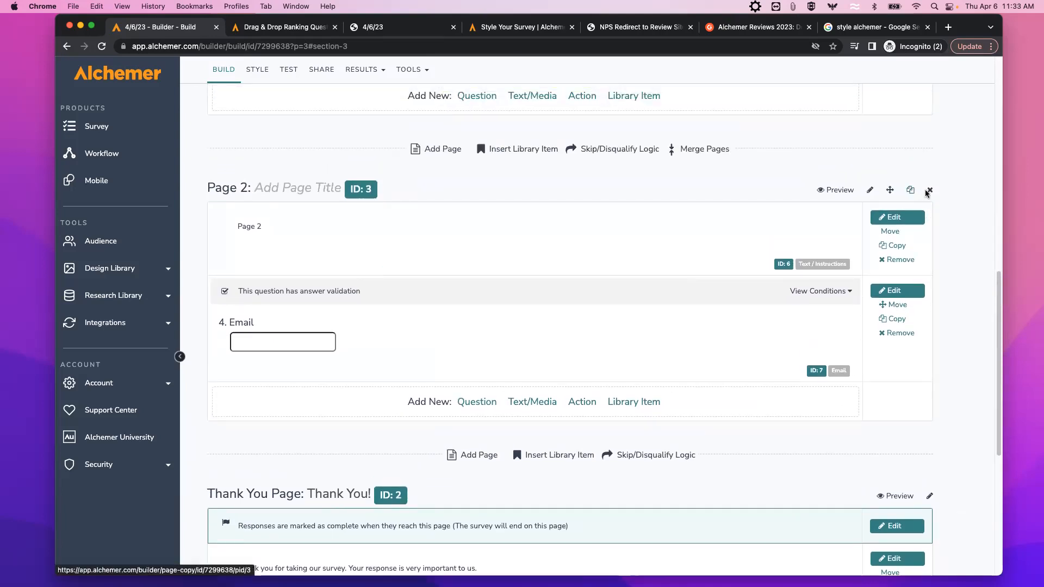
# Open Page 2's settings and cancel without changes, returning to the top of Page 1.
pyautogui.click(870, 192)
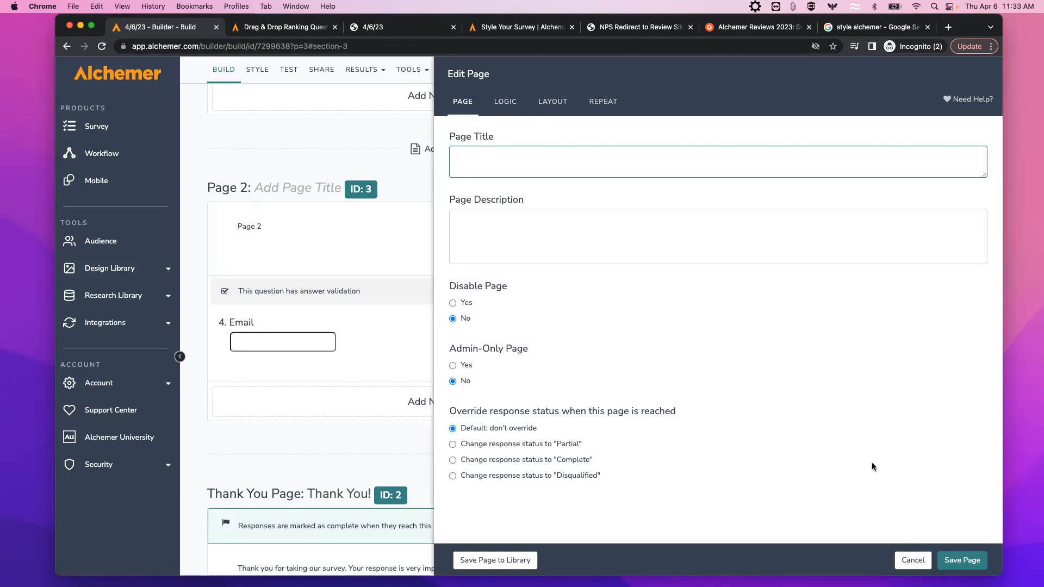
pyautogui.click(913, 560)
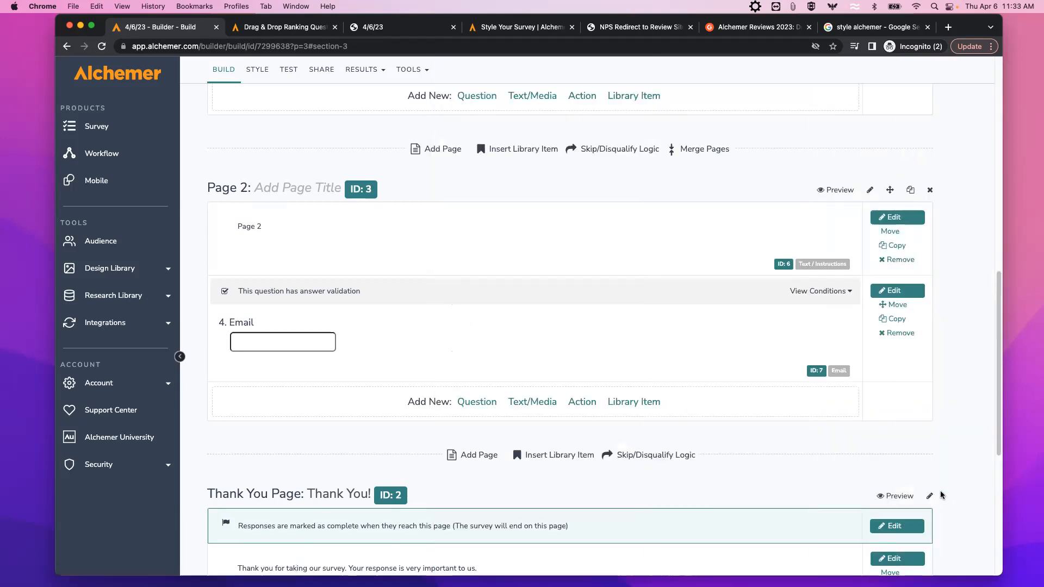
pyautogui.scroll(3, 954, 435)
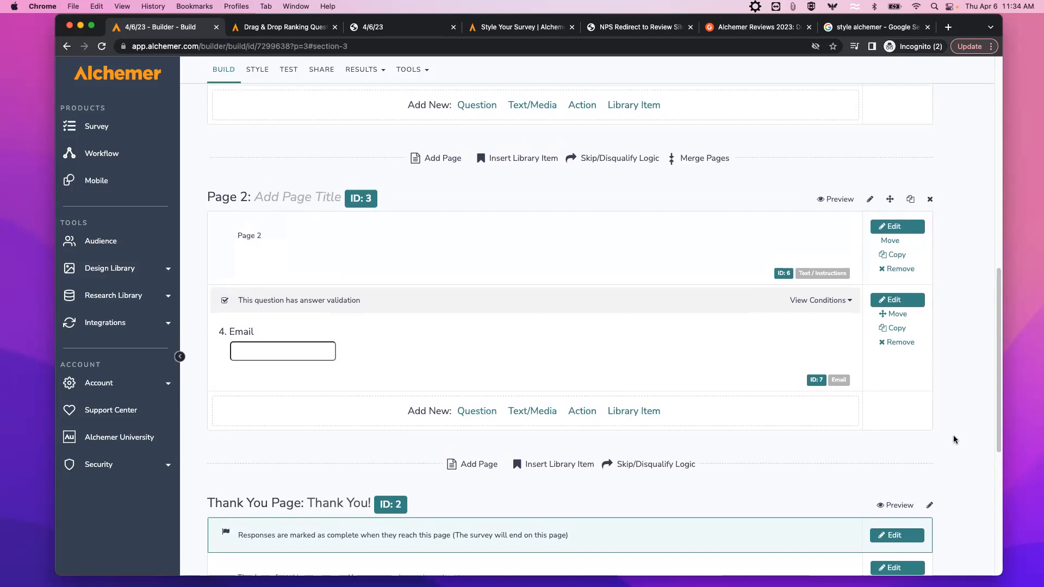
pyautogui.scroll(3, 955, 441)
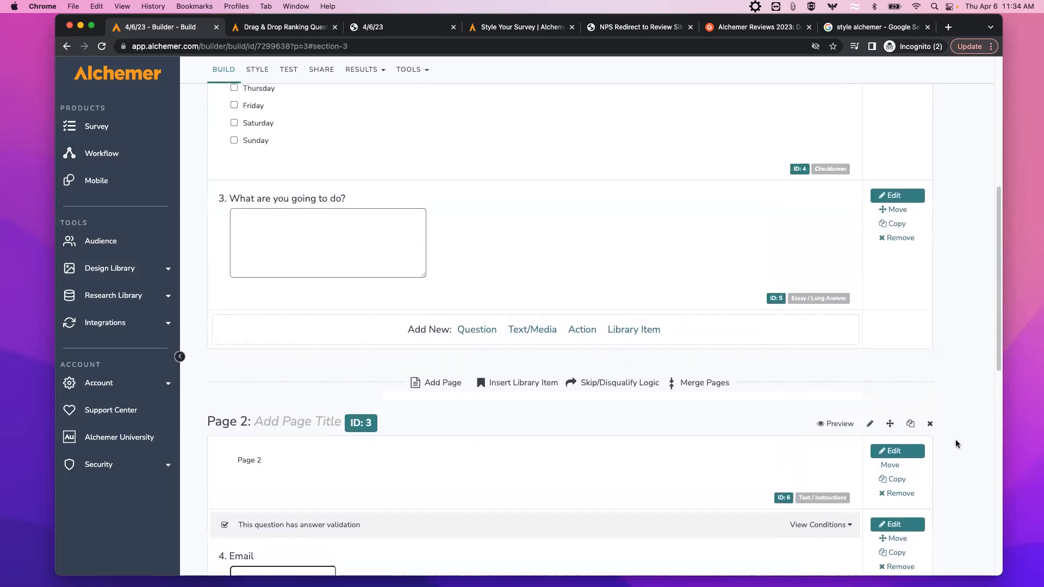
pyautogui.scroll(8, 956, 441)
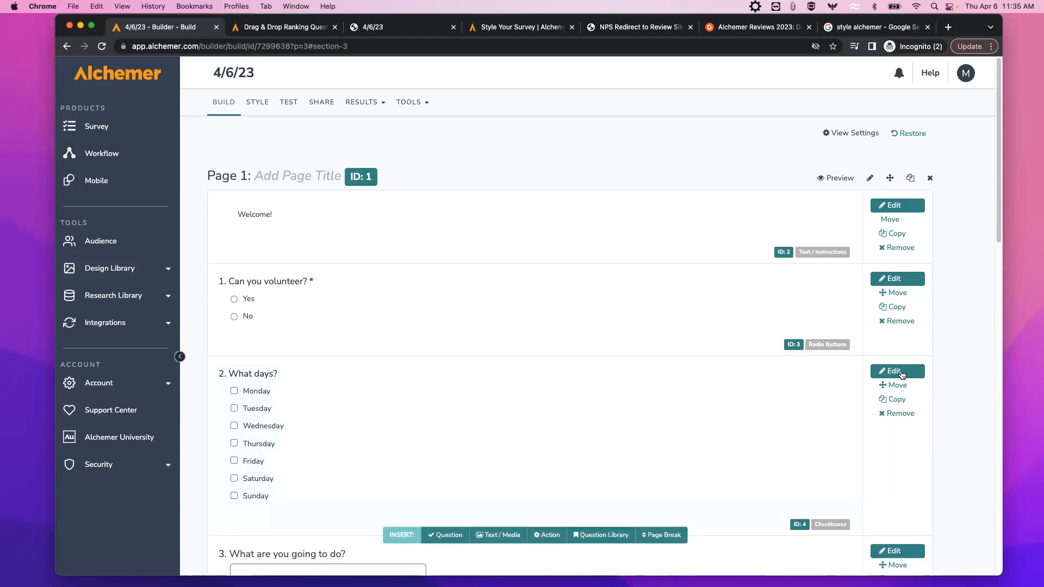
# From the 'What days?' question, read the Checkboxes help article's Exporting section, then cancel the editor.
pyautogui.click(898, 374)
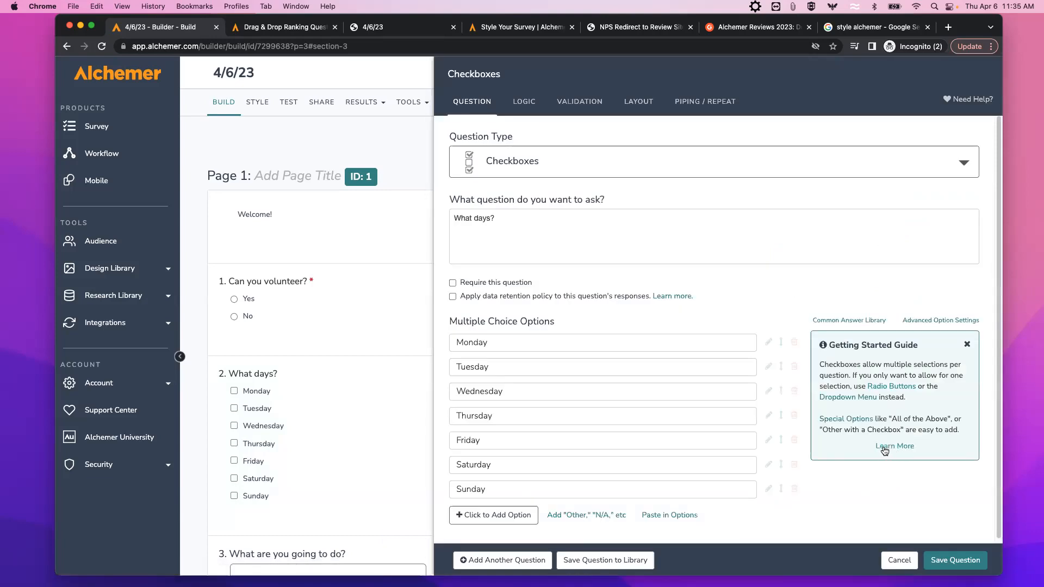
pyautogui.click(885, 448)
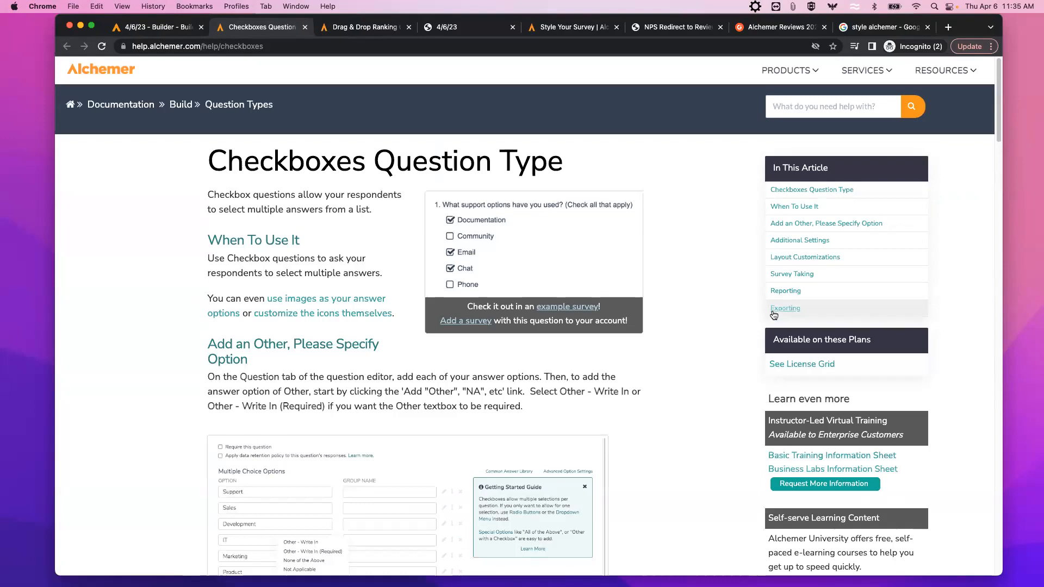
pyautogui.click(783, 310)
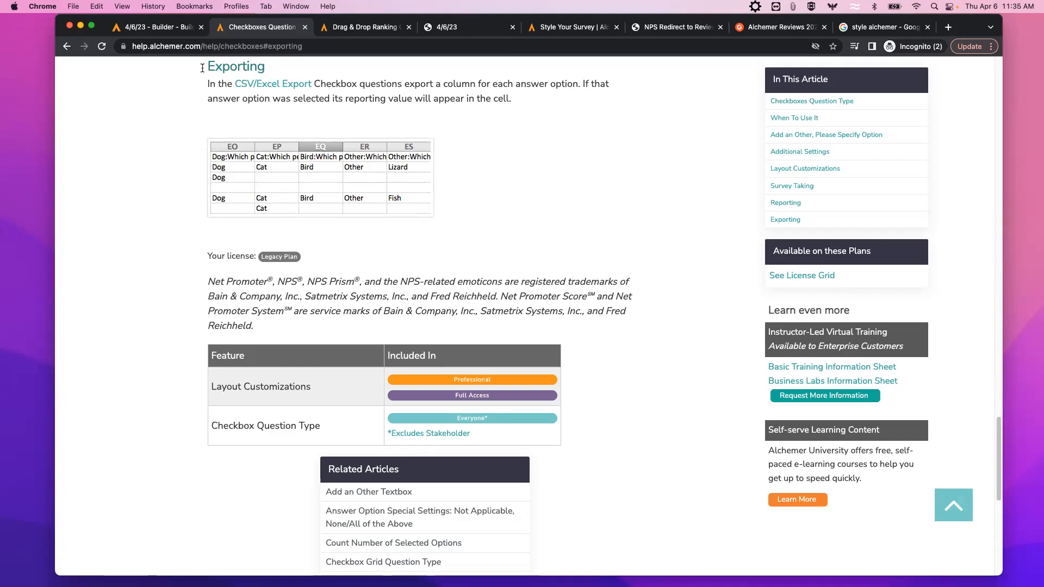
pyautogui.click(176, 30)
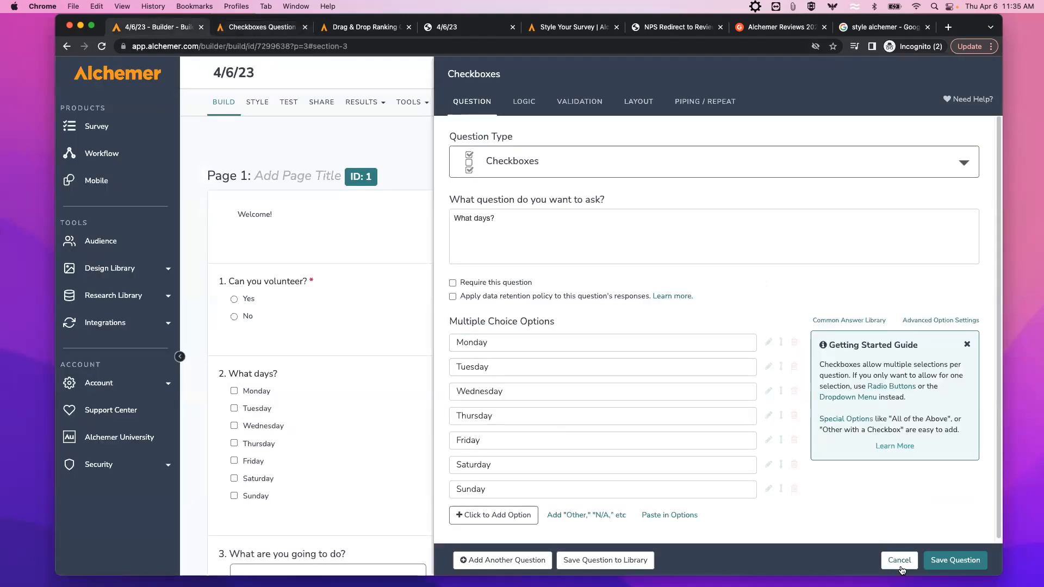
pyautogui.click(899, 561)
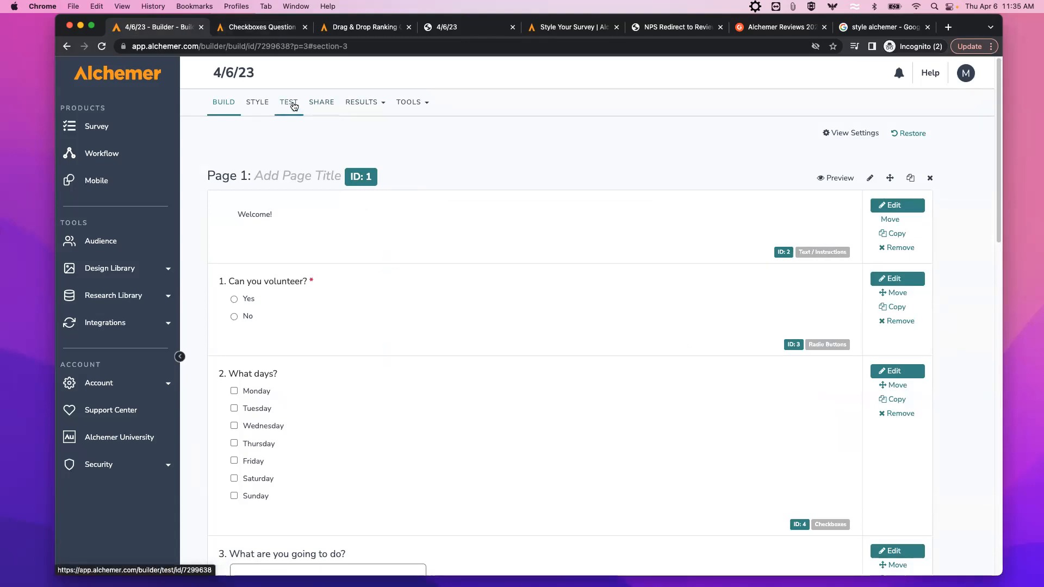
# Open the live survey via the Primary Link and answer Yes, Monday, Wednesday, Friday and 'testy' on Page 1.
pyautogui.click(328, 108)
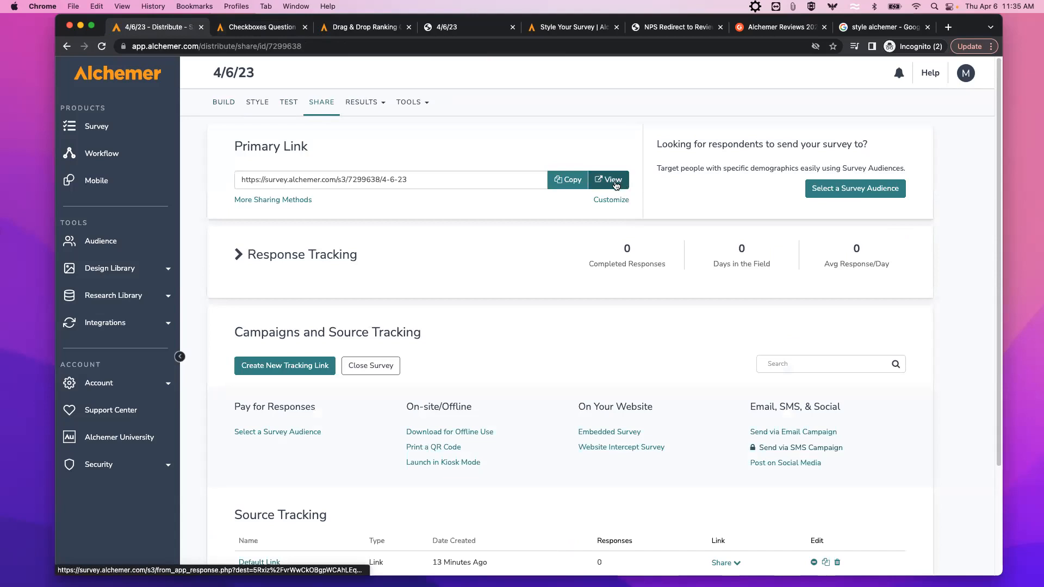
pyautogui.click(615, 185)
pyautogui.click(184, 188)
pyautogui.click(185, 260)
pyautogui.click(184, 300)
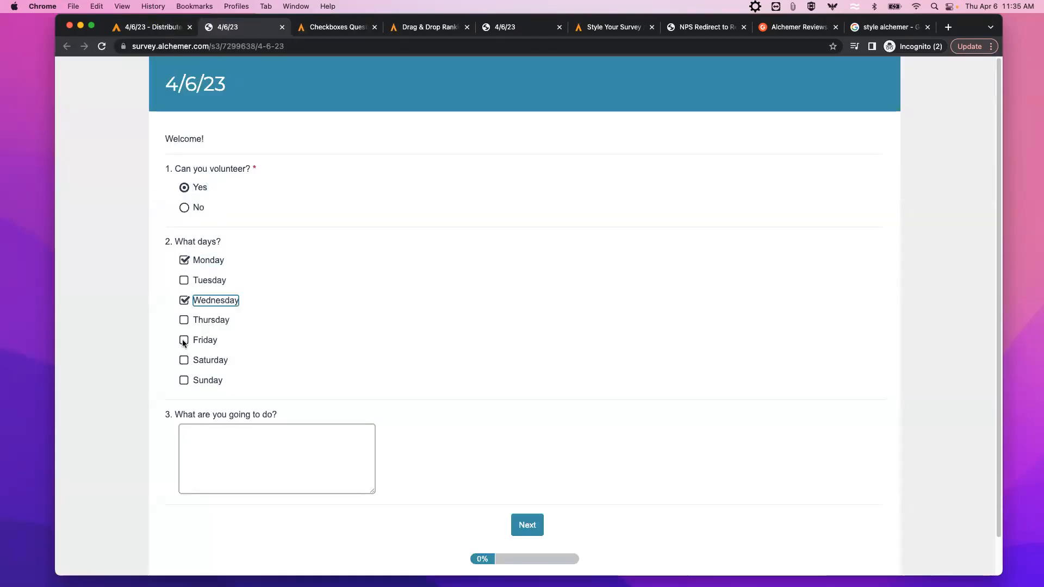
pyautogui.click(184, 340)
pyautogui.click(194, 436)
pyautogui.write('testy')
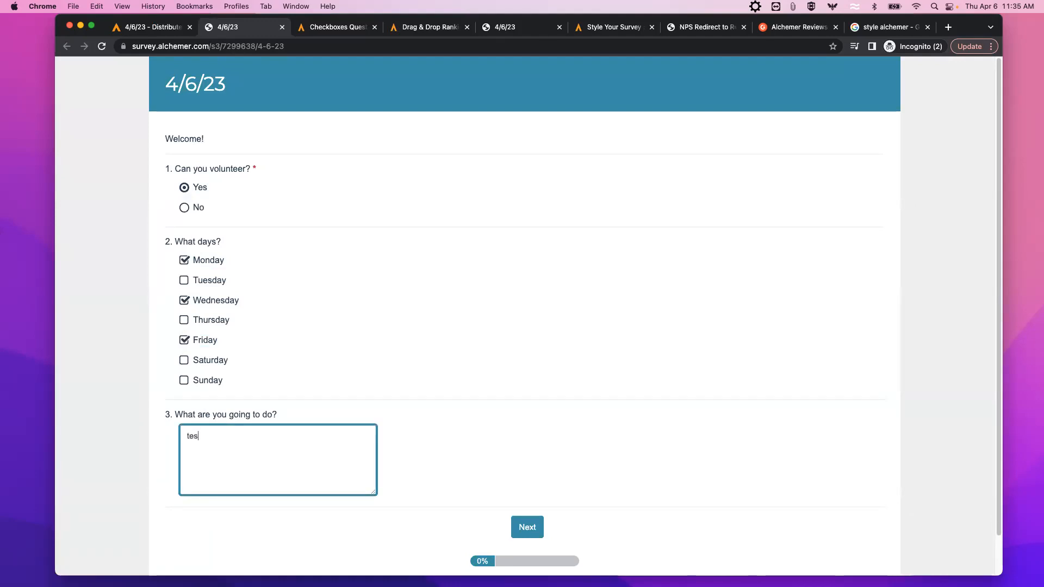
pyautogui.click(525, 529)
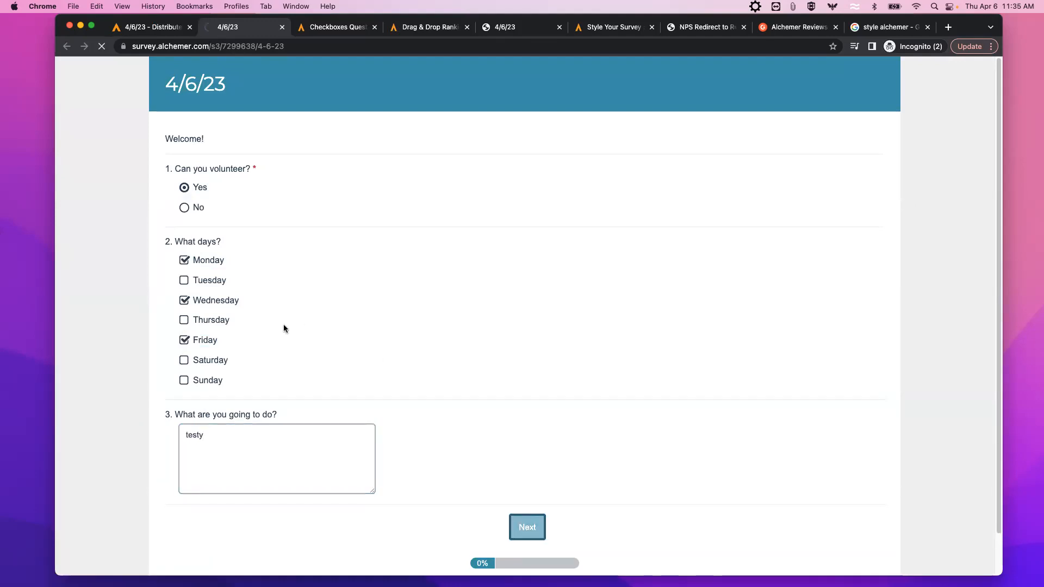
# Enter the respondent's email address on Page 2 and submit the response.
pyautogui.click(211, 189)
pyautogui.write('fd')
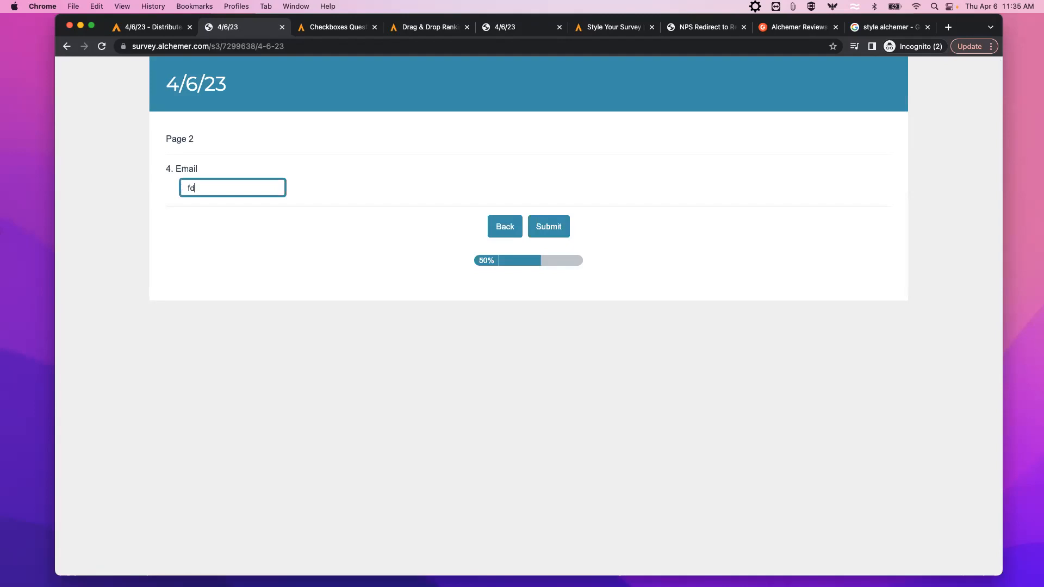
pyautogui.press('BackSpace')
pyautogui.press('BackSpace')
pyautogui.click(548, 226)
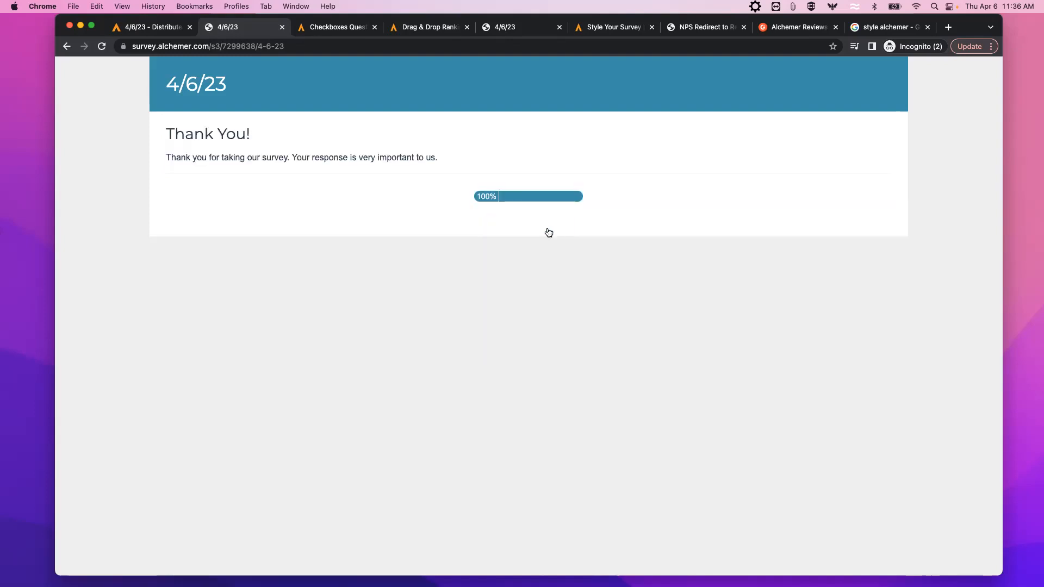
# View the survey's Individual Responses under Results.
pyautogui.click(170, 28)
pyautogui.moveTo(376, 108)
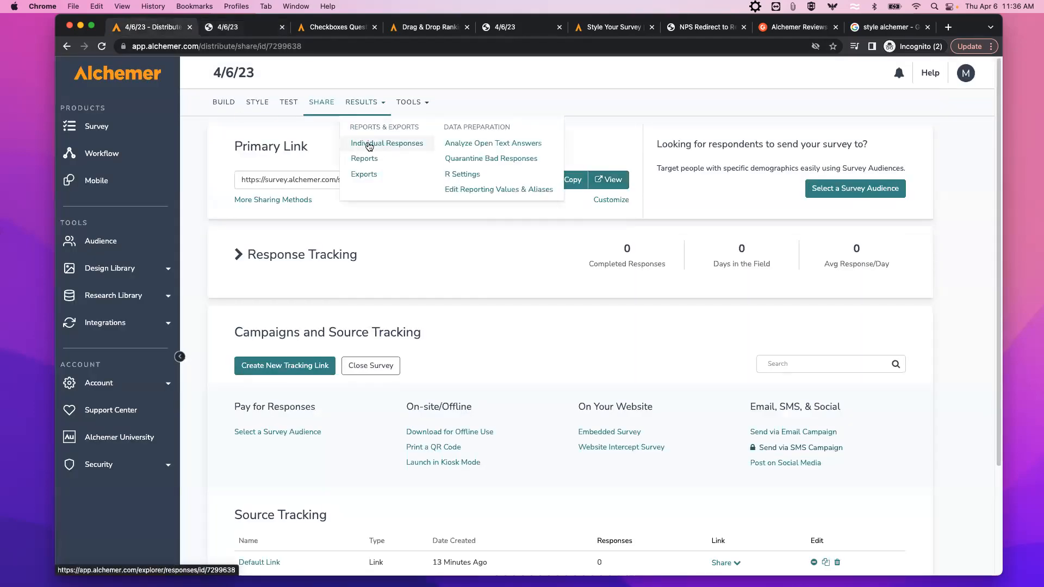
pyautogui.click(364, 145)
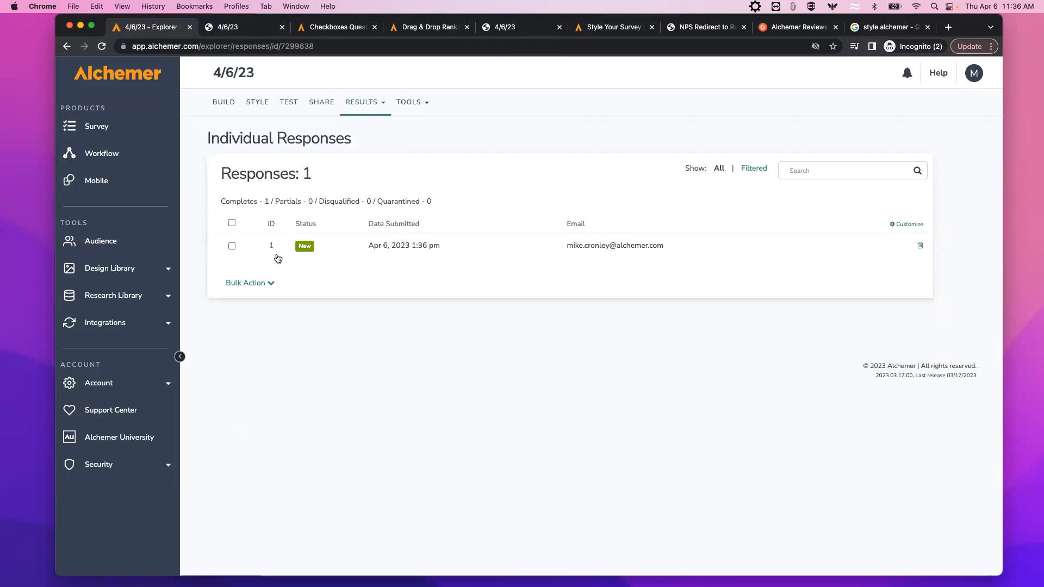
# Create a CSV / Excel export of all response data and download the file.
pyautogui.moveTo(366, 109)
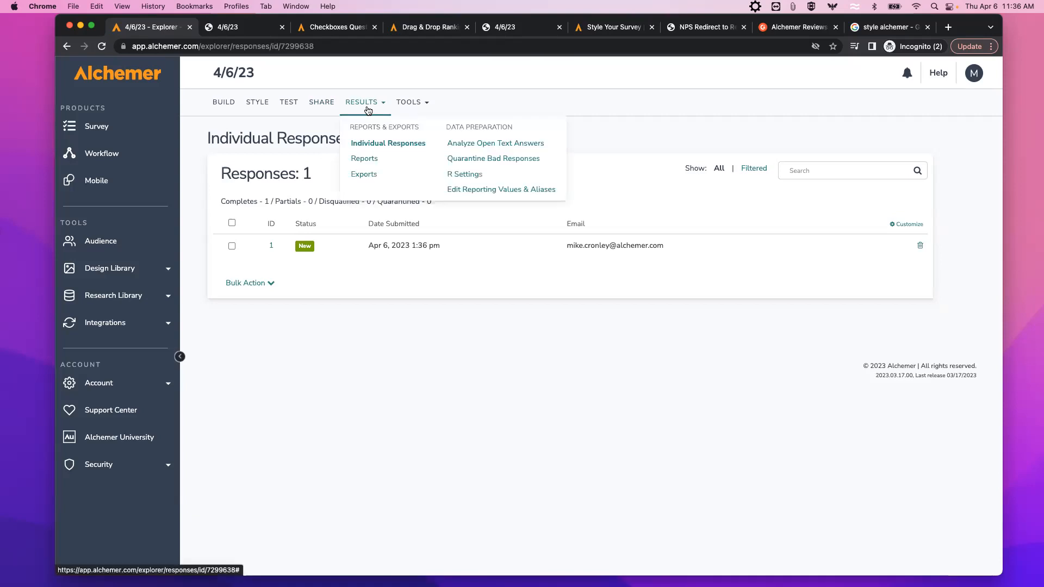
pyautogui.click(363, 177)
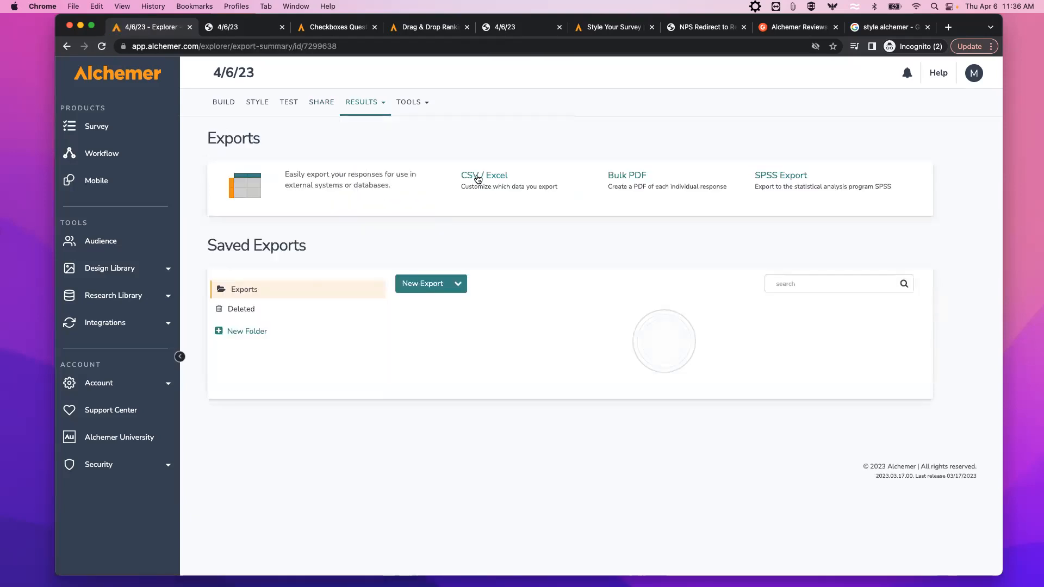
pyautogui.click(469, 174)
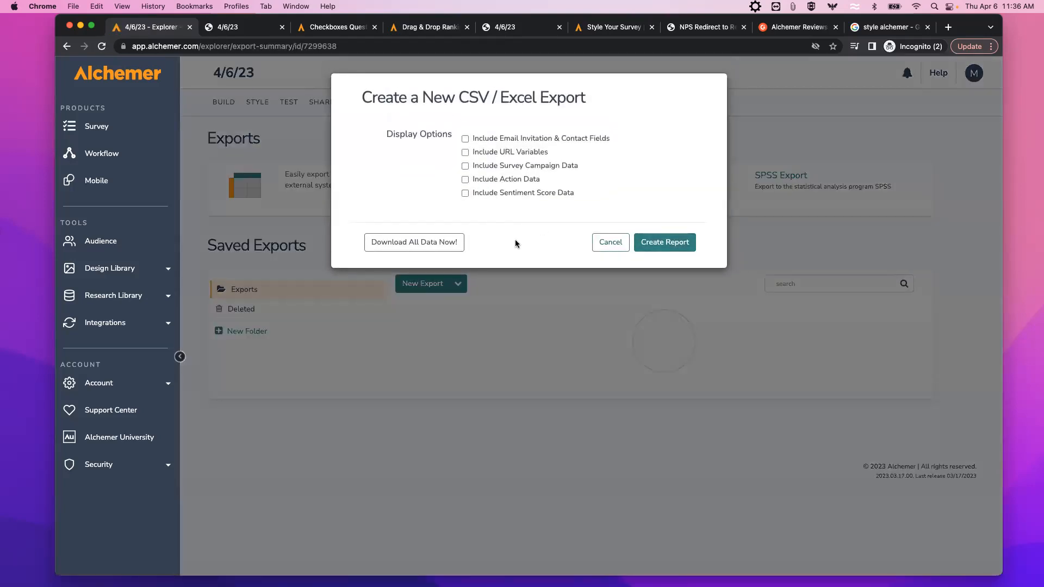
pyautogui.click(412, 242)
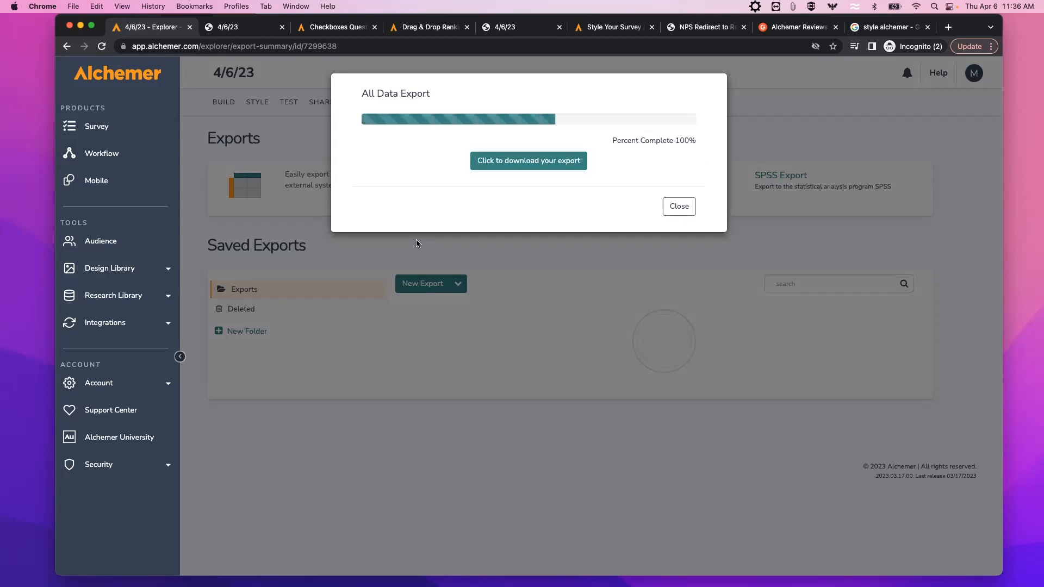
pyautogui.click(519, 162)
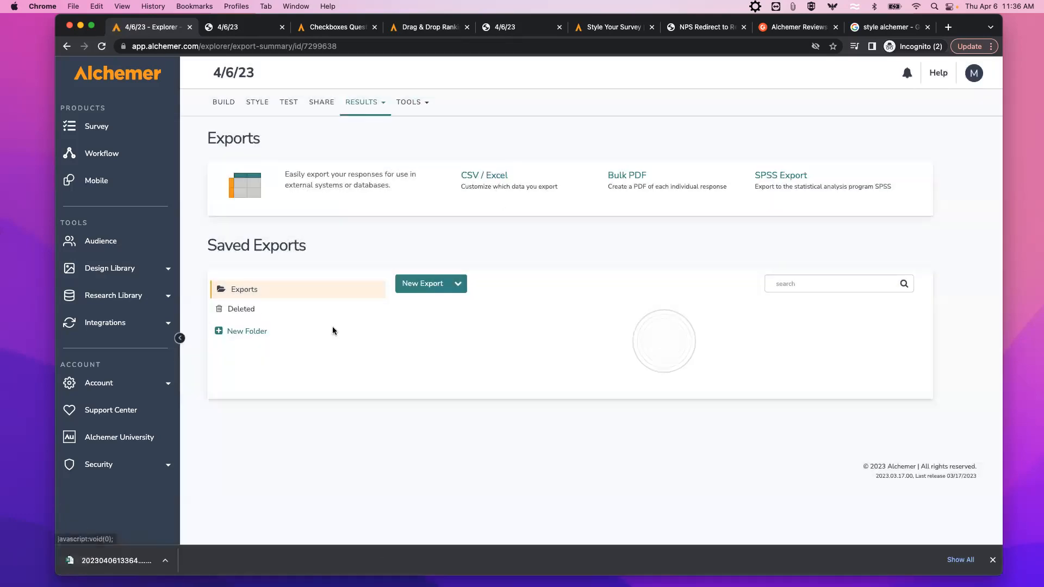
pyautogui.click(178, 562)
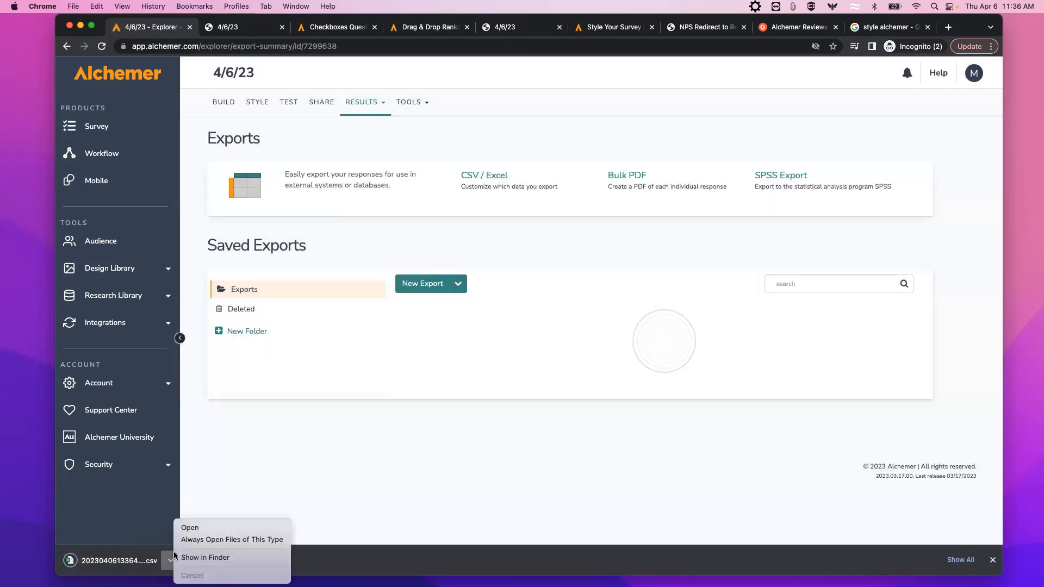
# Open the exported CSV in Excel and widen columns T and U to read the response answers.
pyautogui.click(193, 526)
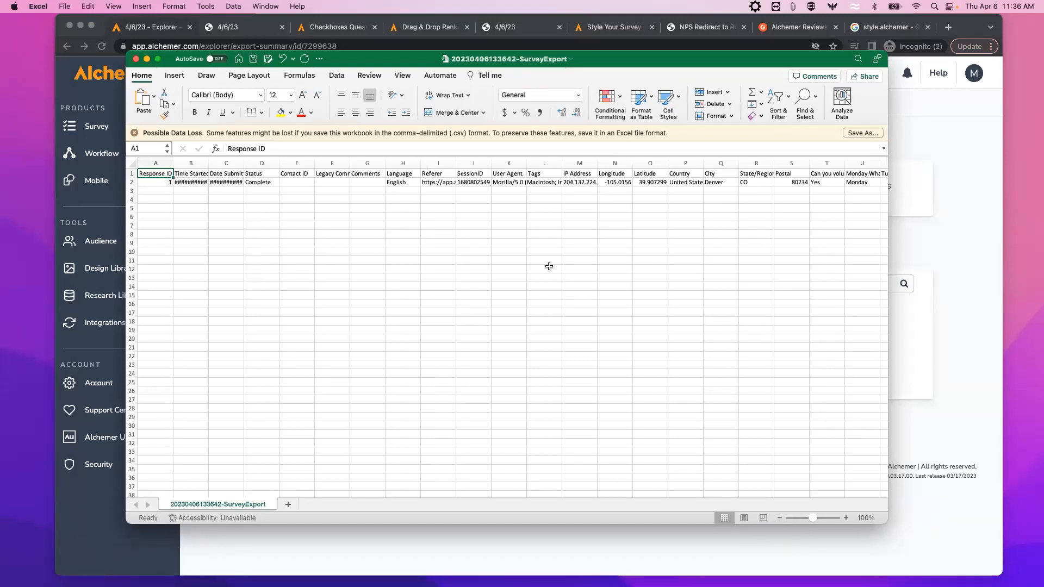
pyautogui.click(362, 470)
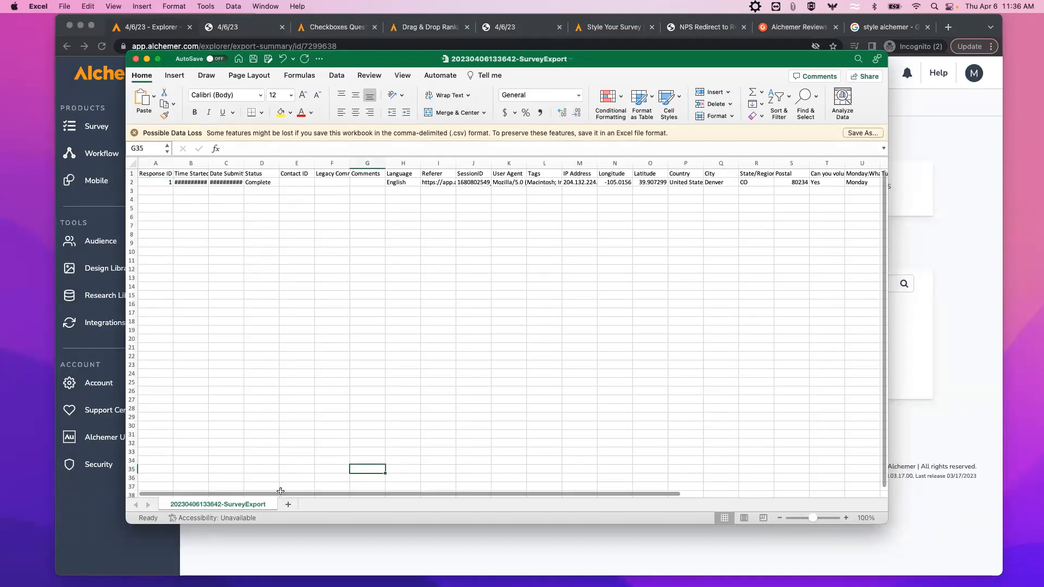
pyautogui.moveTo(337, 493); pyautogui.dragTo(569, 512)
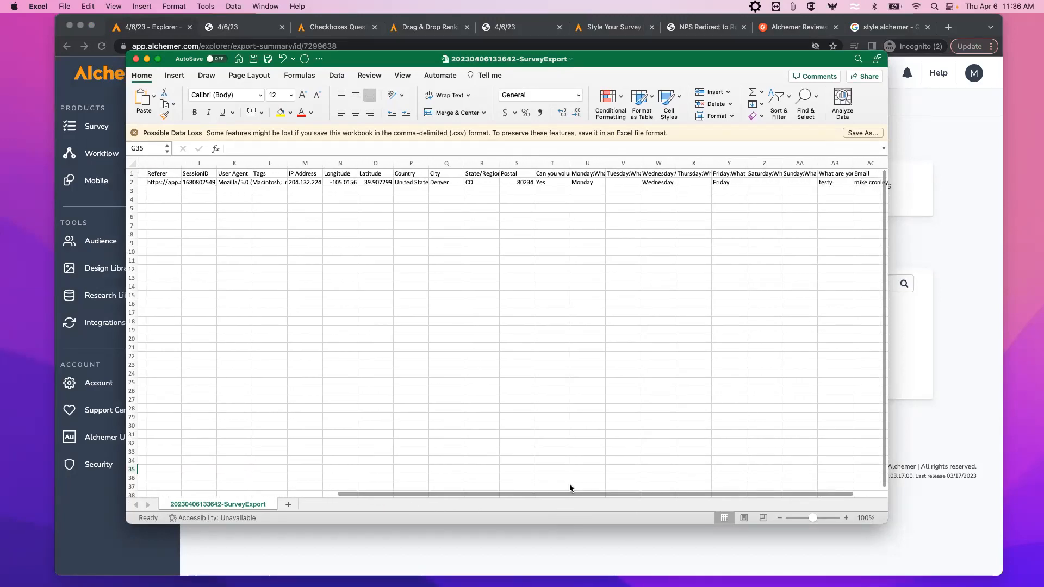
pyautogui.moveTo(570, 163); pyautogui.dragTo(672, 164)
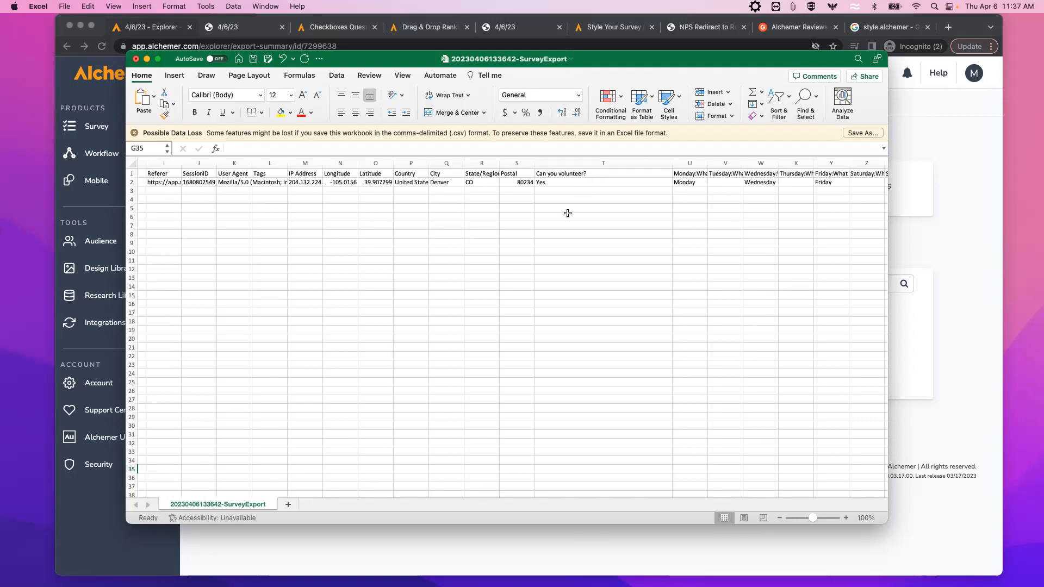
pyautogui.moveTo(708, 163); pyautogui.dragTo(752, 163)
pyautogui.moveTo(631, 493); pyautogui.dragTo(728, 504)
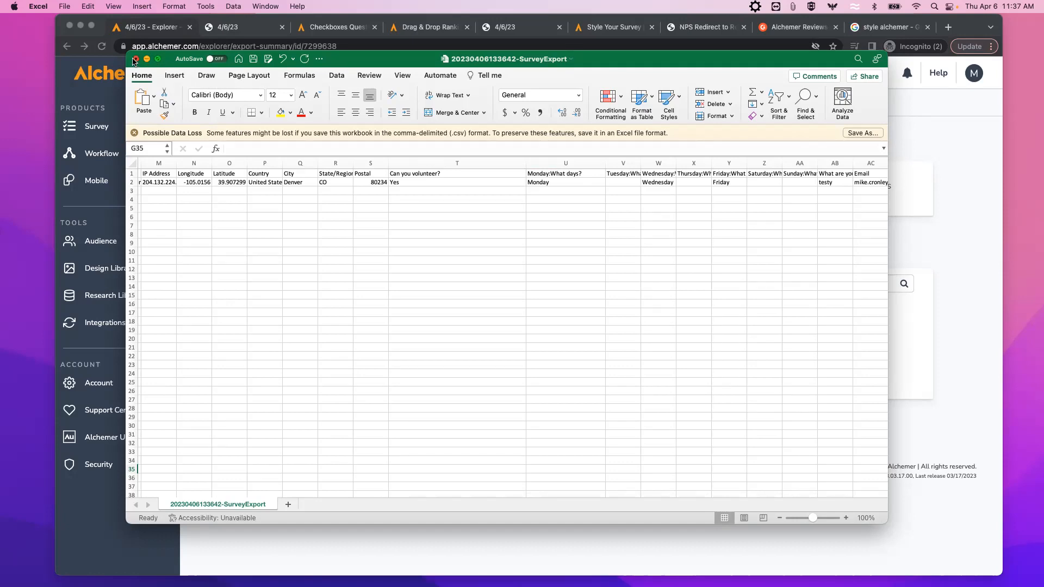
# Close the spreadsheet without saving and return to the Alchemer BUILD tab.
pyautogui.click(135, 59)
pyautogui.click(514, 333)
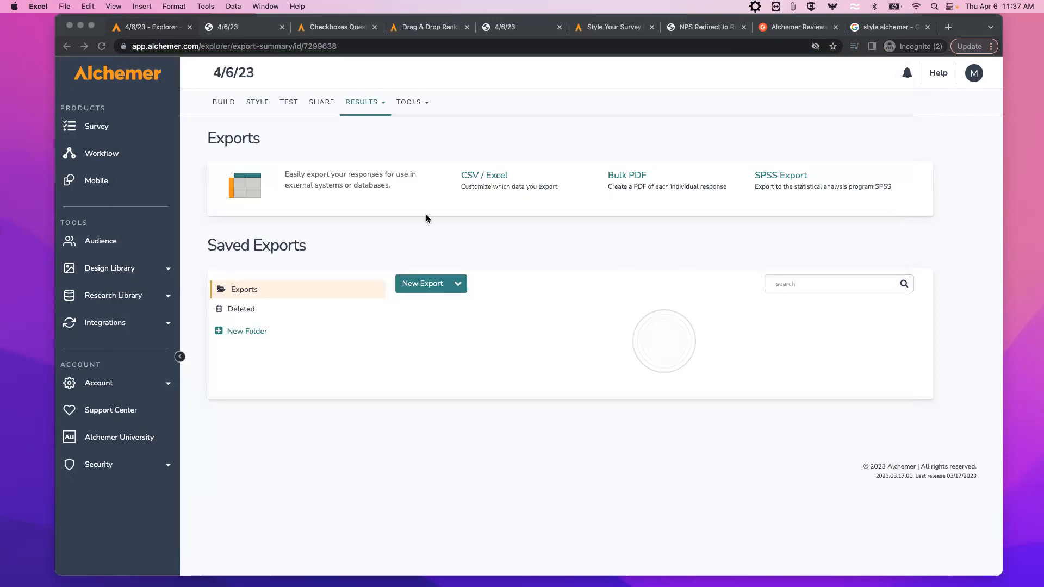
pyautogui.click(236, 102)
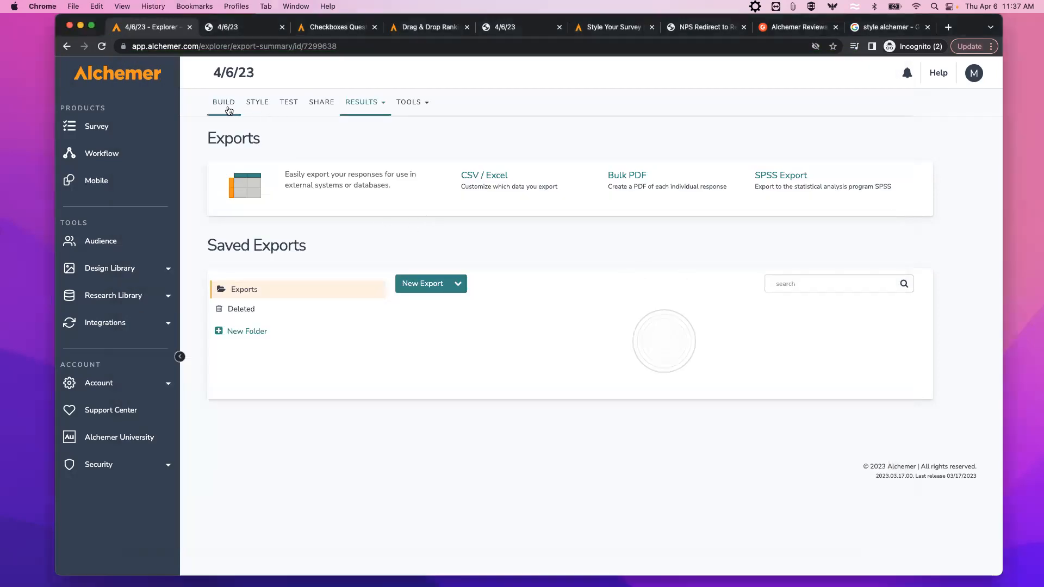
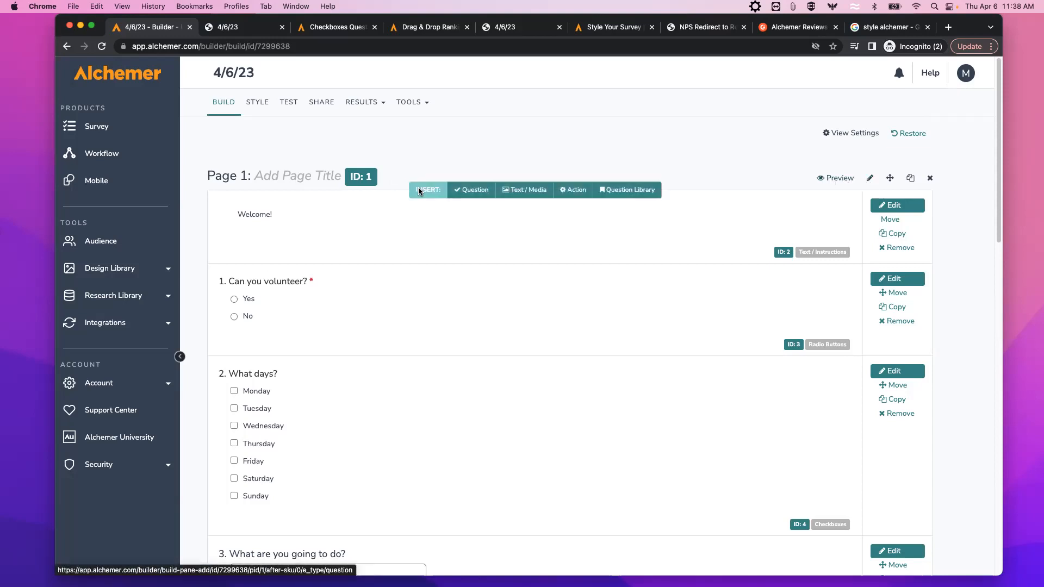
# Title the first page 'Page 1 is contact info', save it, and preview the result.
pyautogui.click(315, 179)
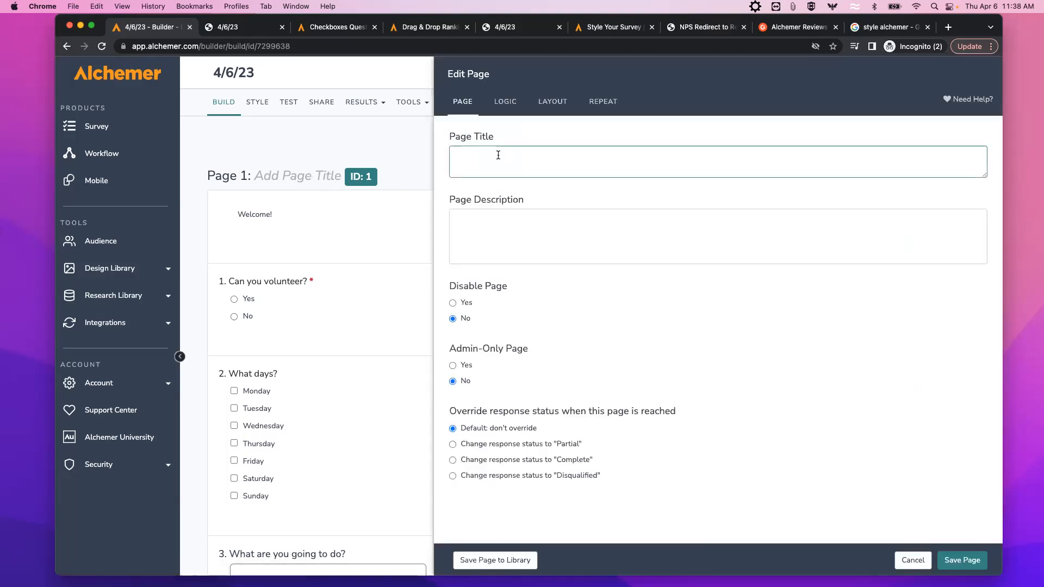
pyautogui.write('Page')
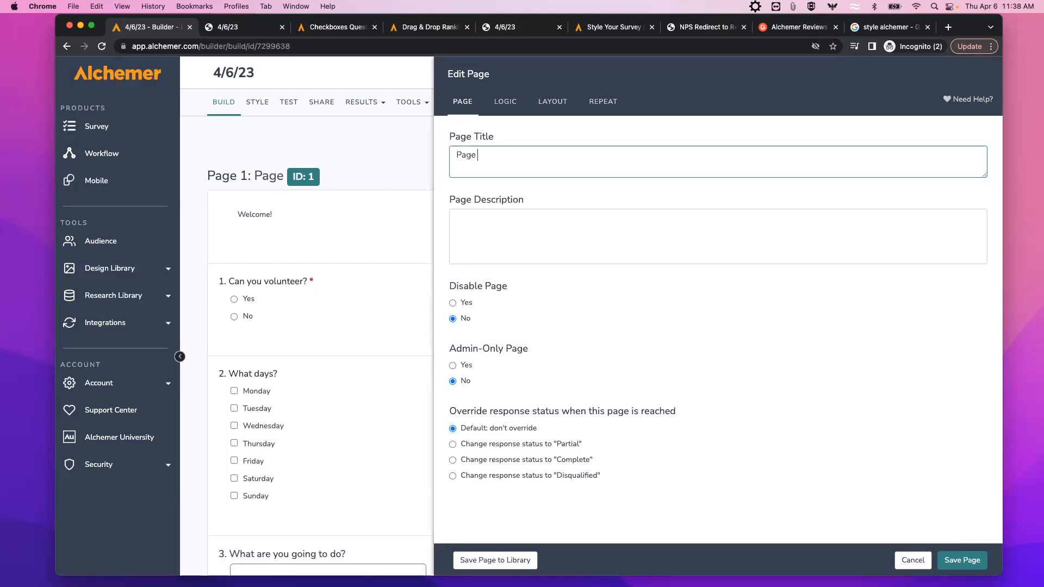
pyautogui.write(' 1 is contact info')
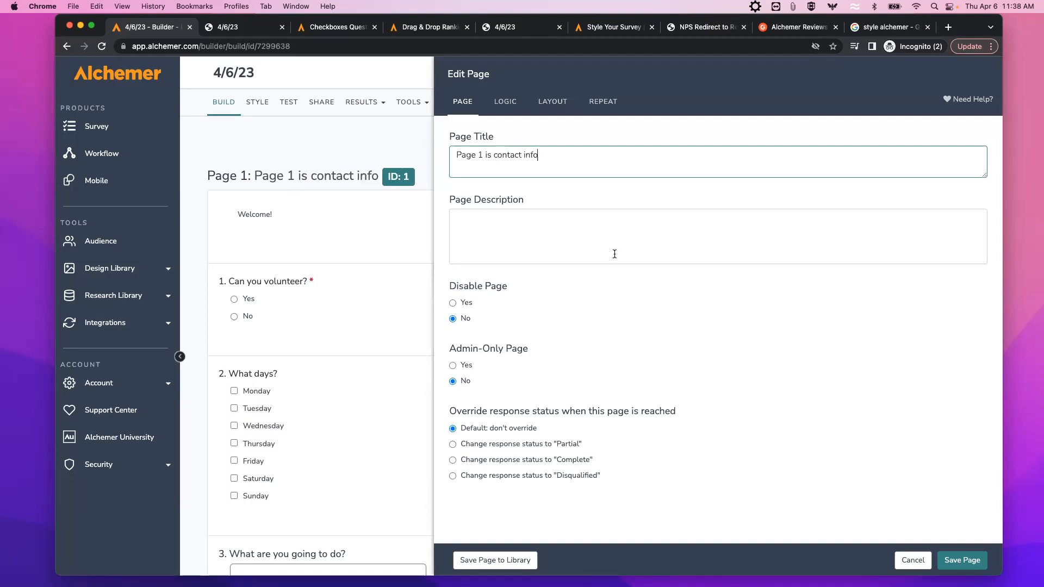
pyautogui.click(957, 560)
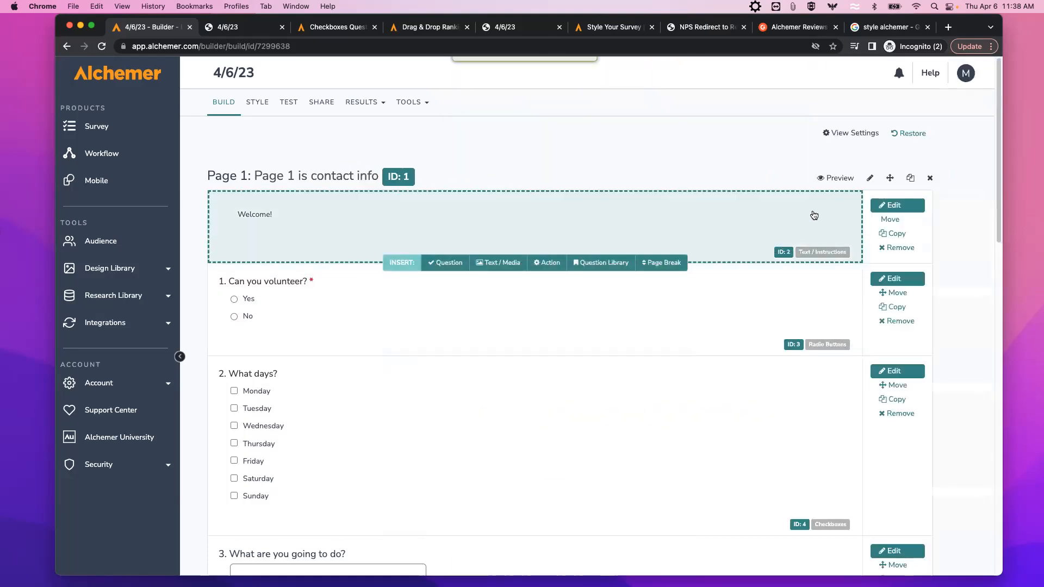
pyautogui.click(838, 179)
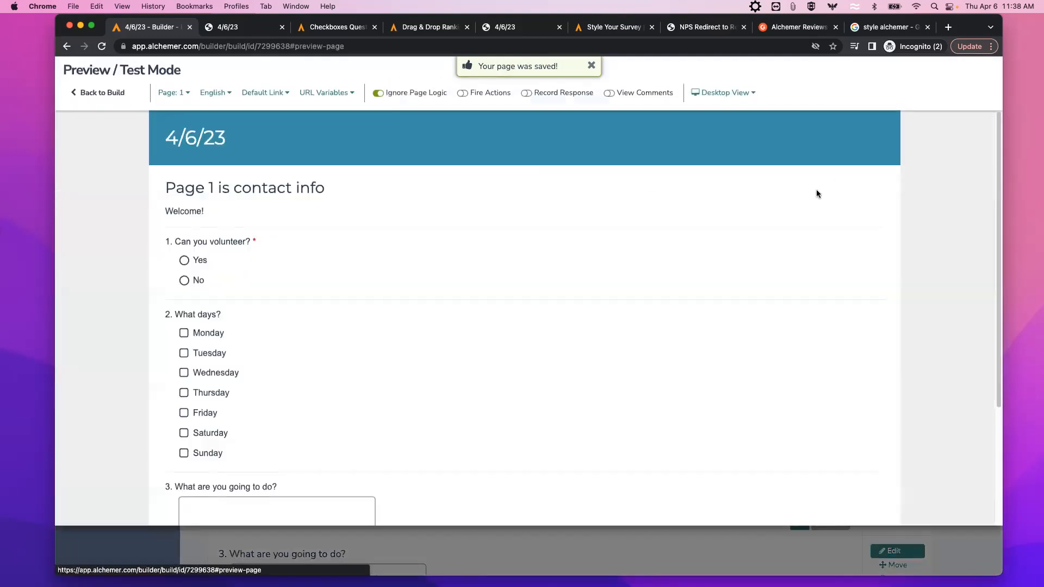
pyautogui.click(107, 93)
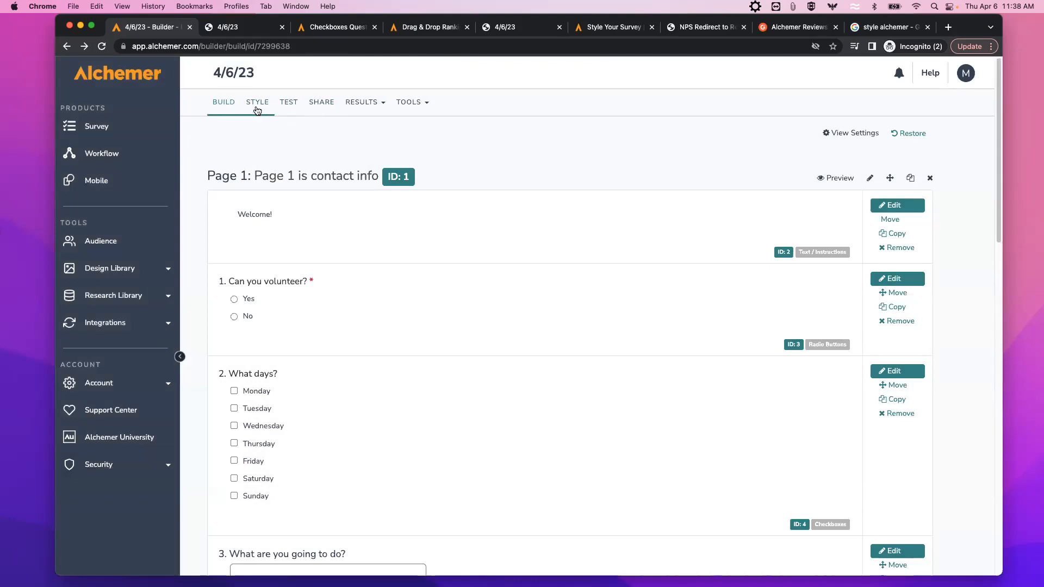
# In Style > Text Options, uncheck Show Page Titles and apply the changes.
pyautogui.click(258, 105)
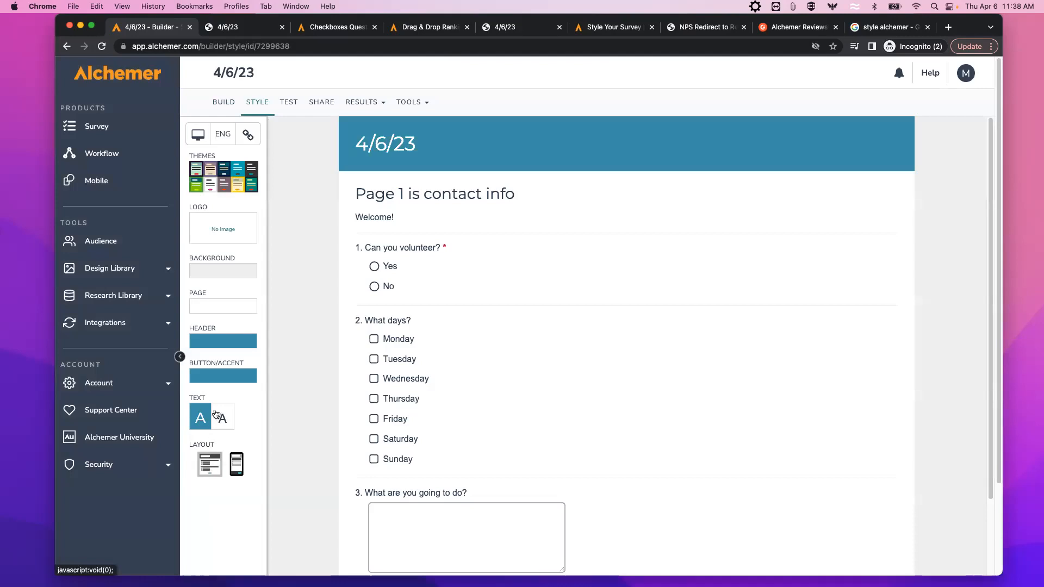
pyautogui.click(217, 415)
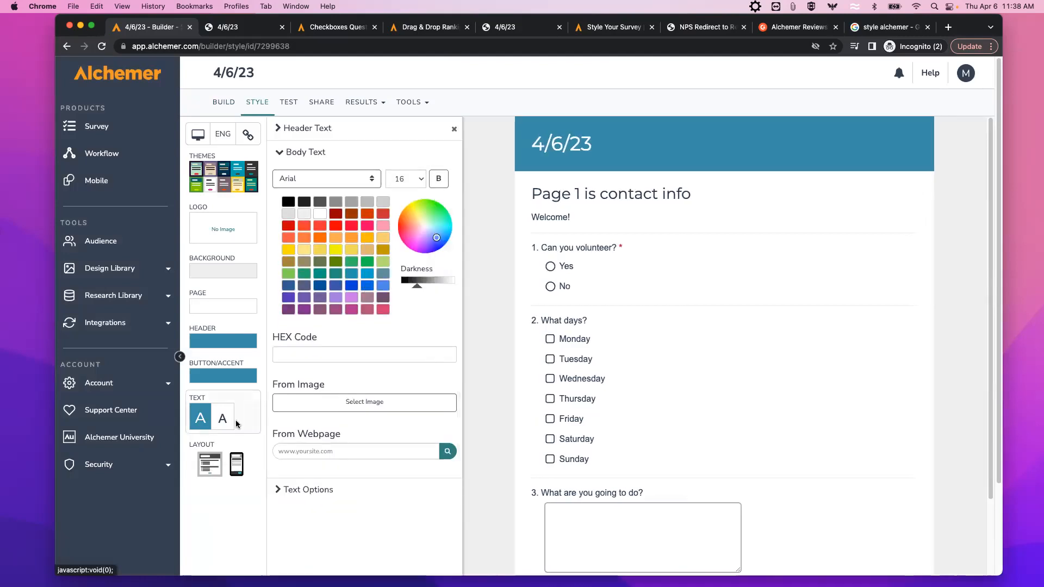
pyautogui.click(278, 489)
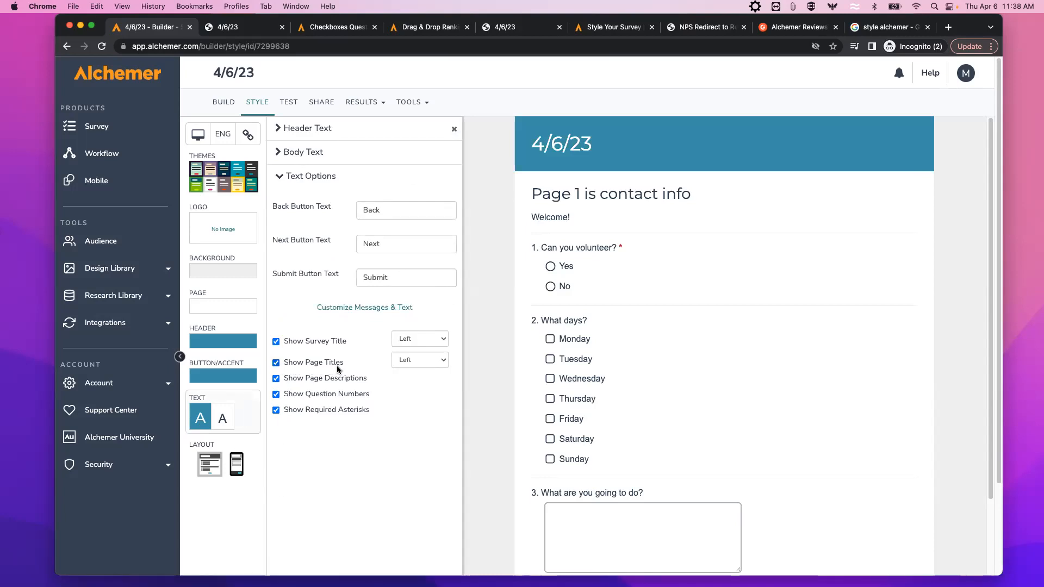
pyautogui.click(276, 363)
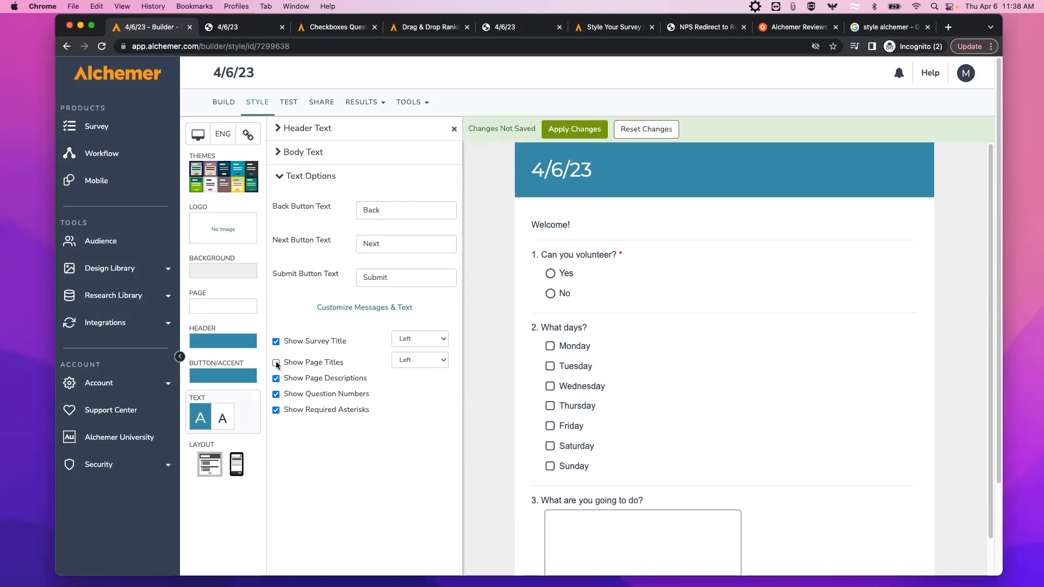
pyautogui.click(580, 128)
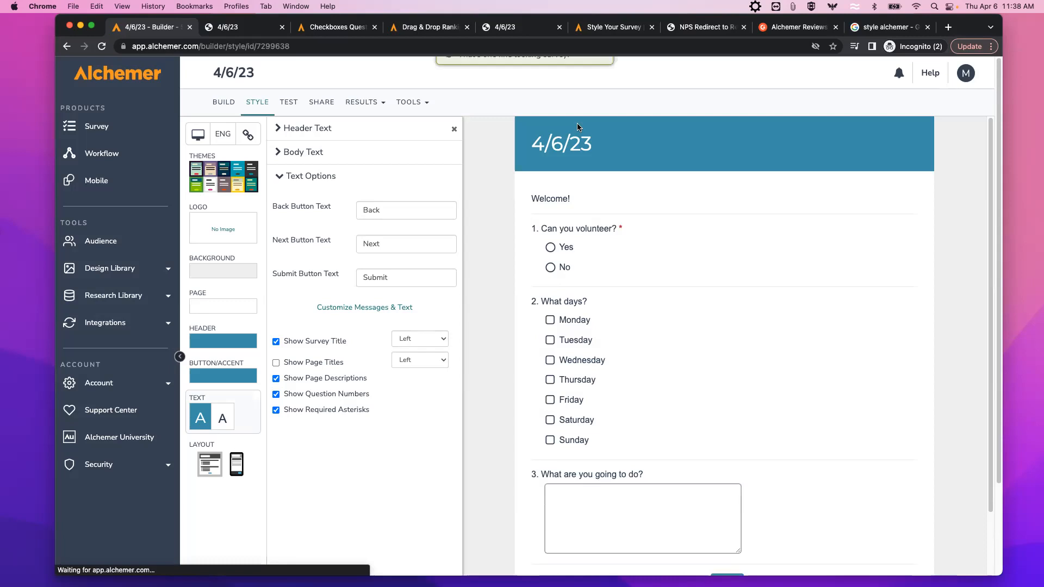
# Preview the survey to confirm page titles no longer appear.
pyautogui.click(226, 107)
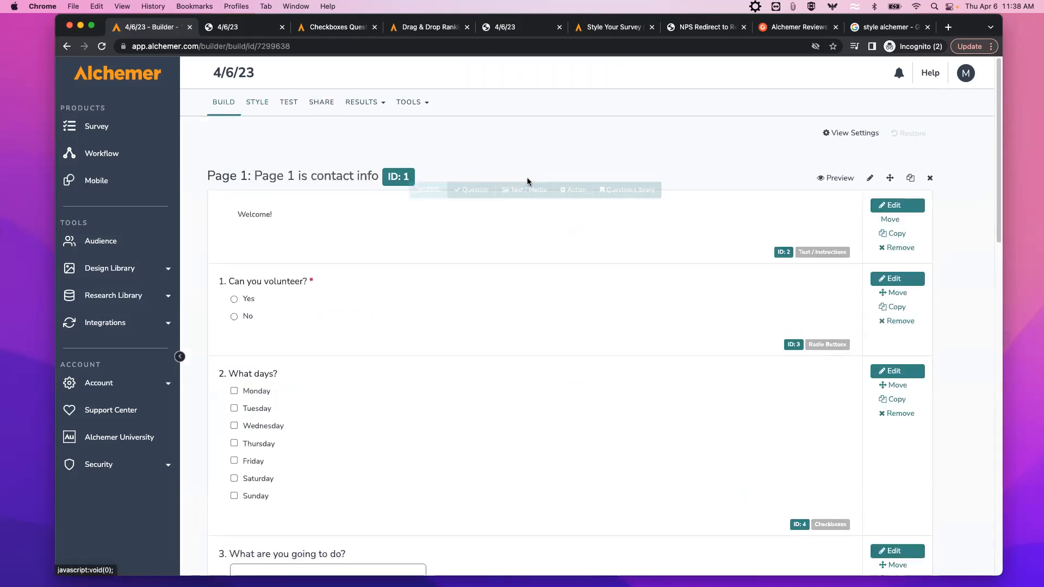
pyautogui.click(840, 178)
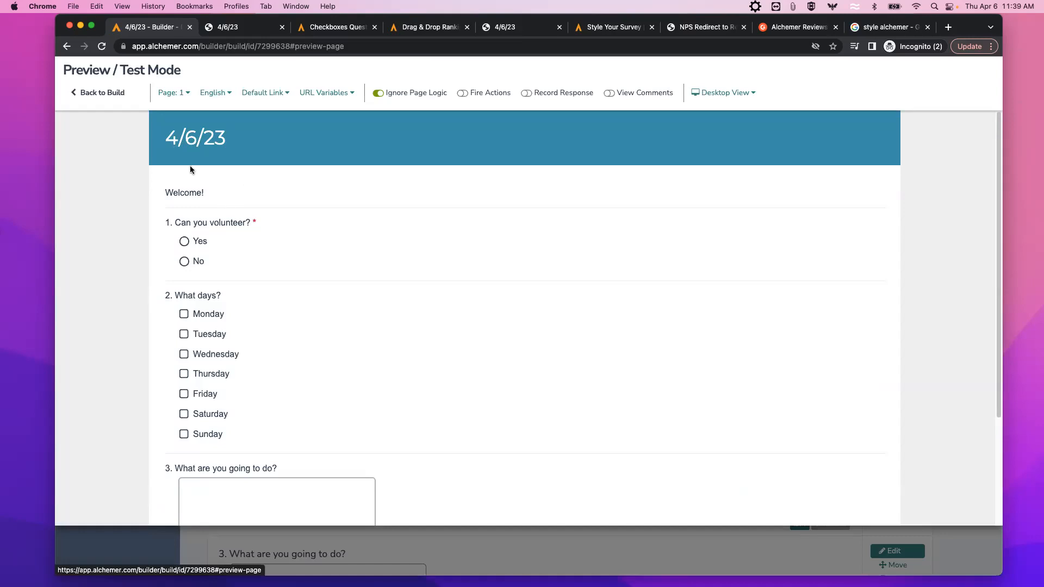
pyautogui.click(103, 94)
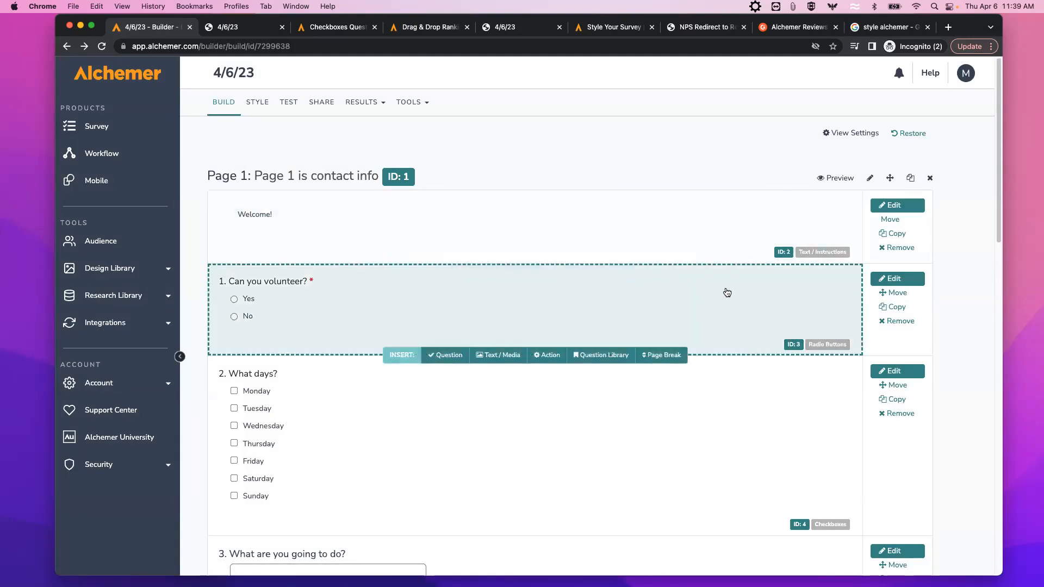
pyautogui.scroll(-1, 725, 295)
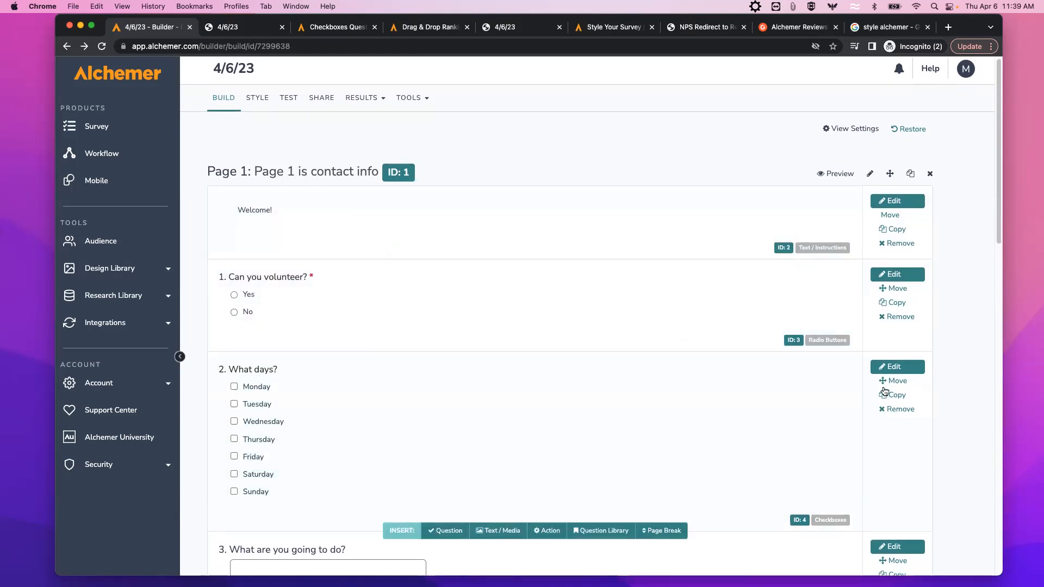
pyautogui.scroll(-2, 902, 435)
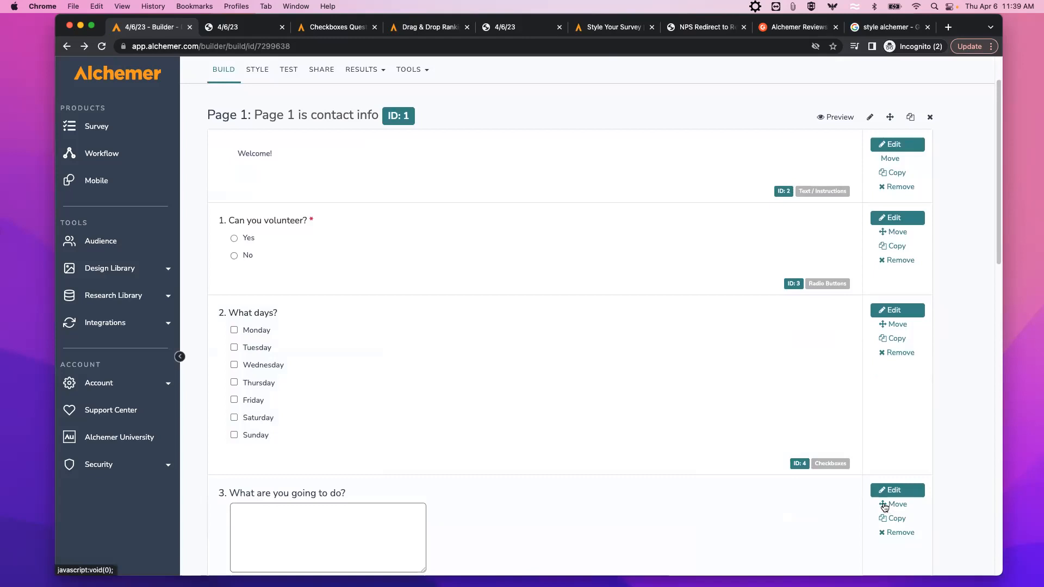
pyautogui.moveTo(884, 507)
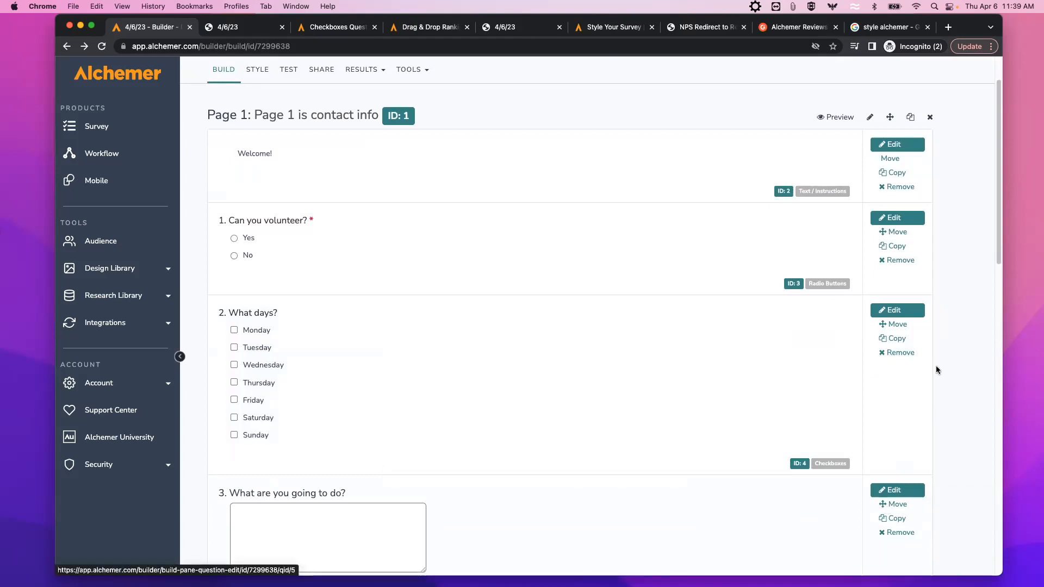
pyautogui.moveTo(885, 324)
pyautogui.moveTo(949, 315); pyautogui.dragTo(957, 317)
pyautogui.moveTo(1001, 577); pyautogui.dragTo(1041, 586)
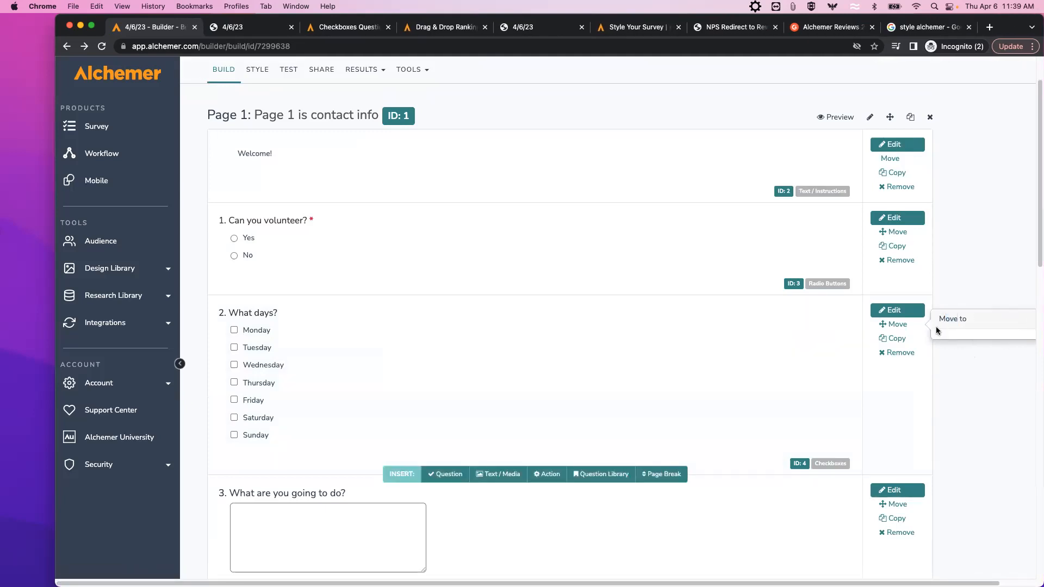
pyautogui.click(101, 47)
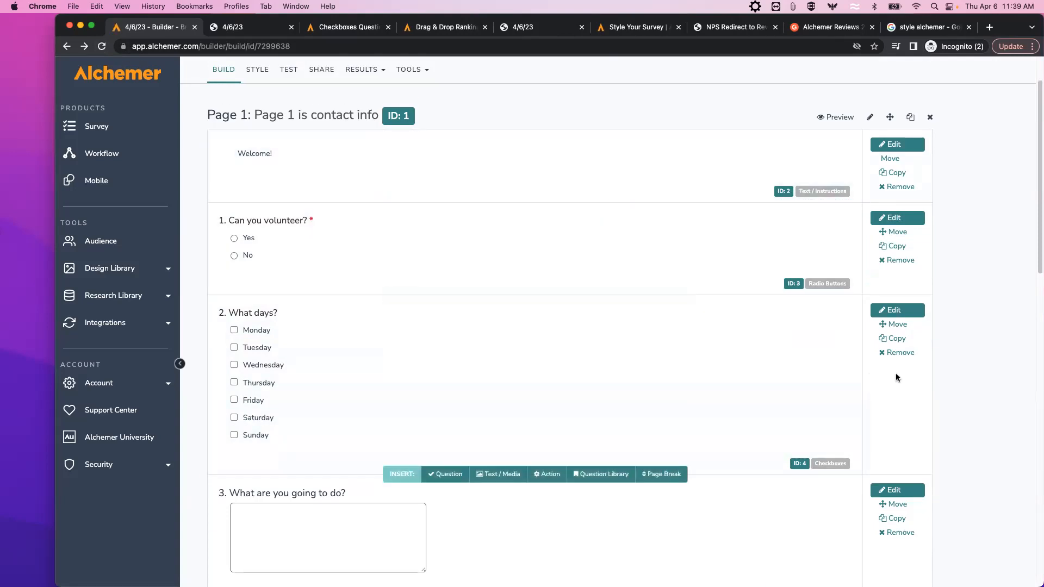
pyautogui.moveTo(888, 325)
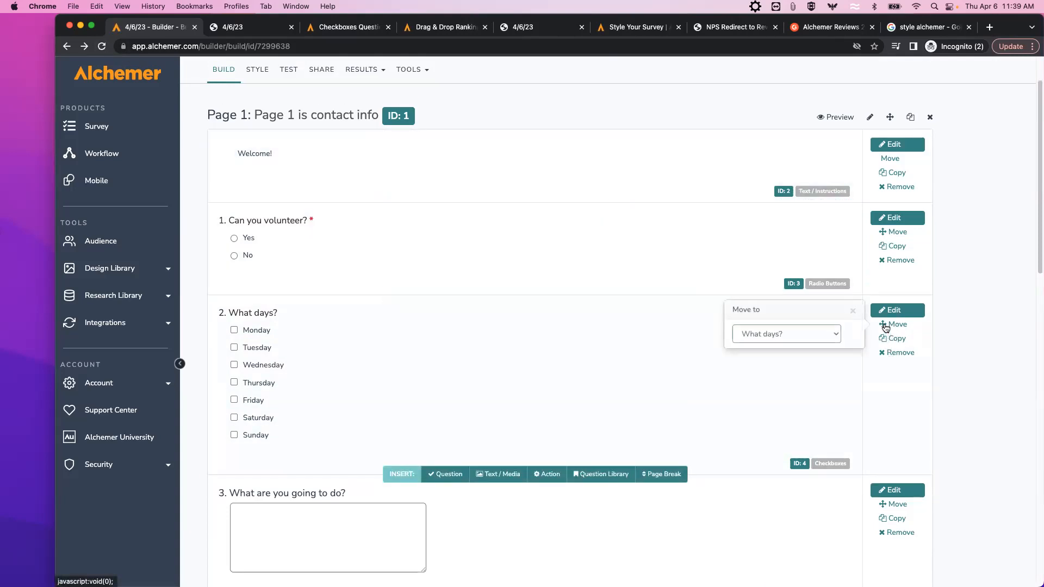
pyautogui.click(838, 339)
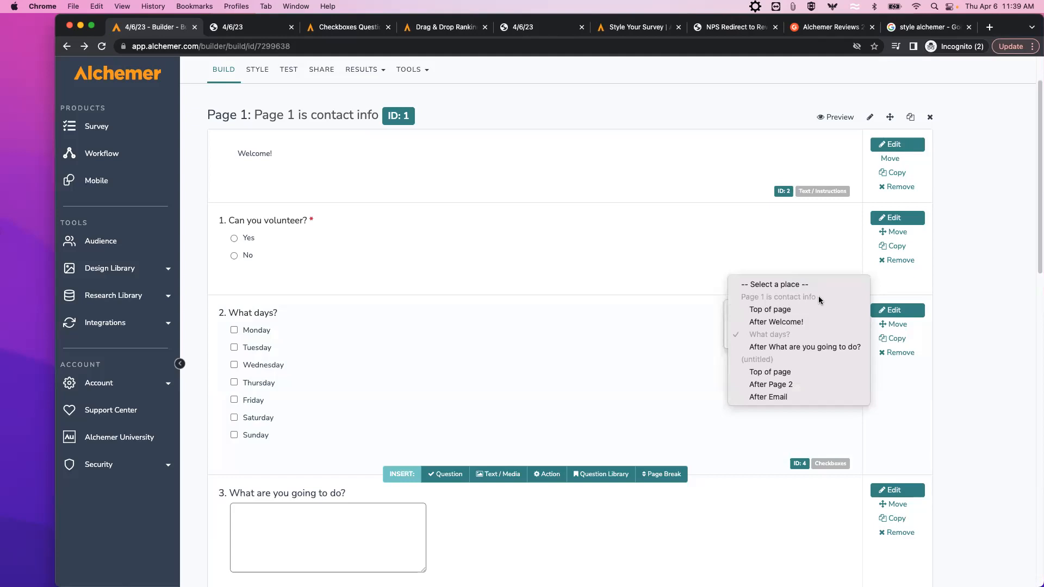
pyautogui.click(978, 393)
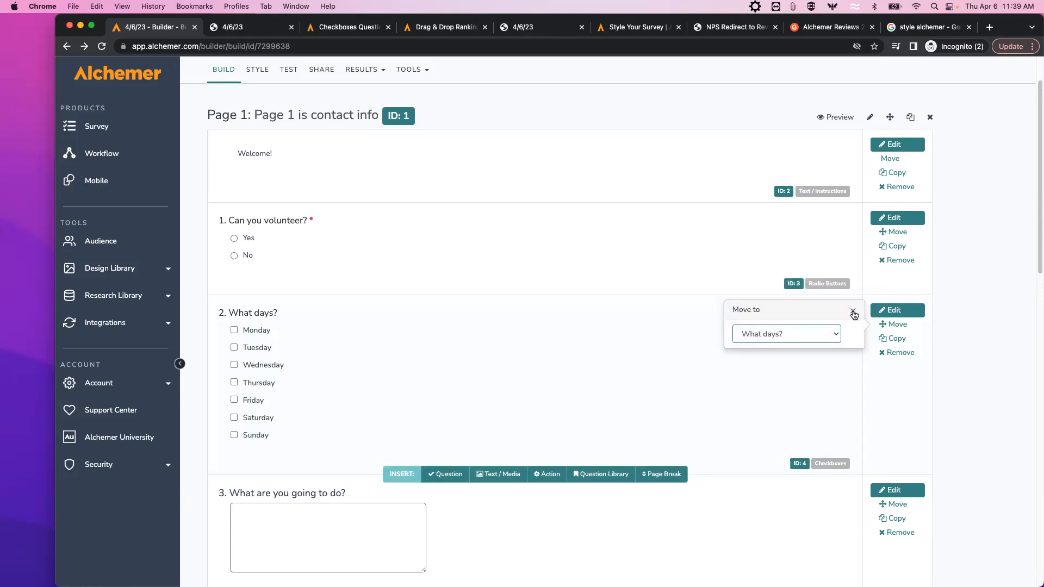
pyautogui.click(853, 310)
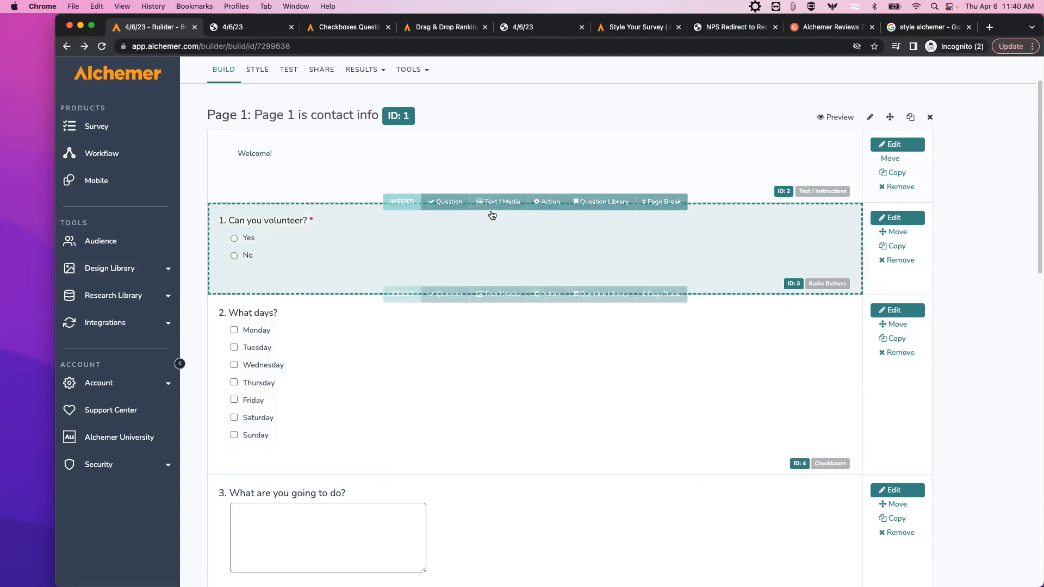
# Add a text block 'Fro me this is whay I did' after Welcome, hidden by default, and save.
pyautogui.click(496, 202)
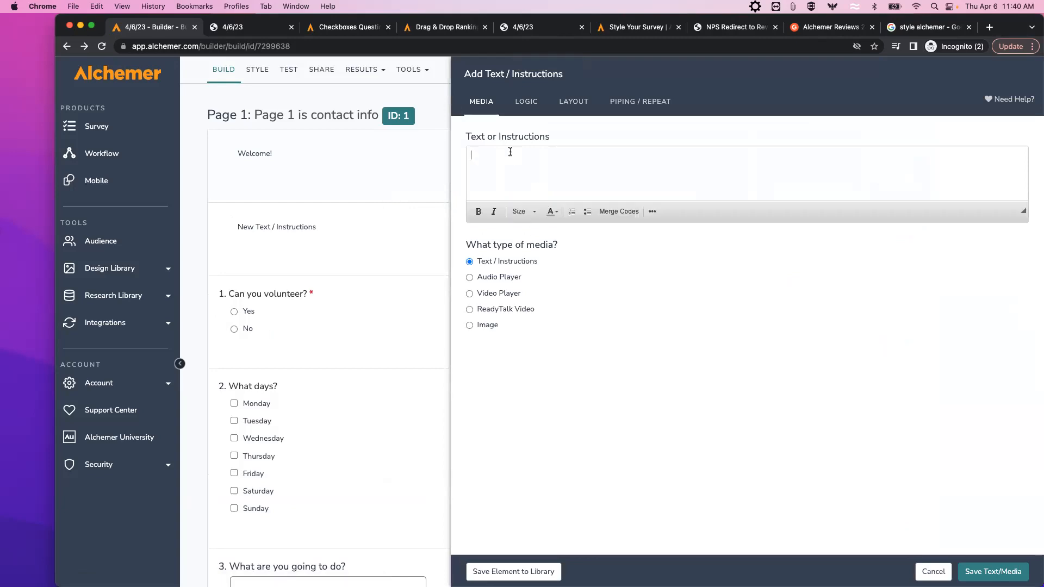
pyautogui.write('Fro me')
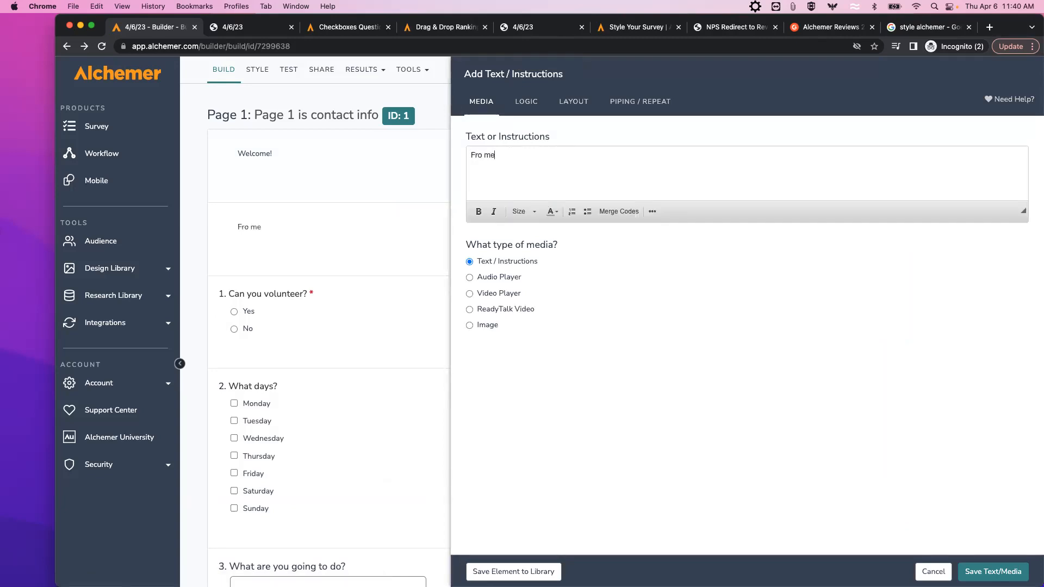
pyautogui.write(' this is whay I did')
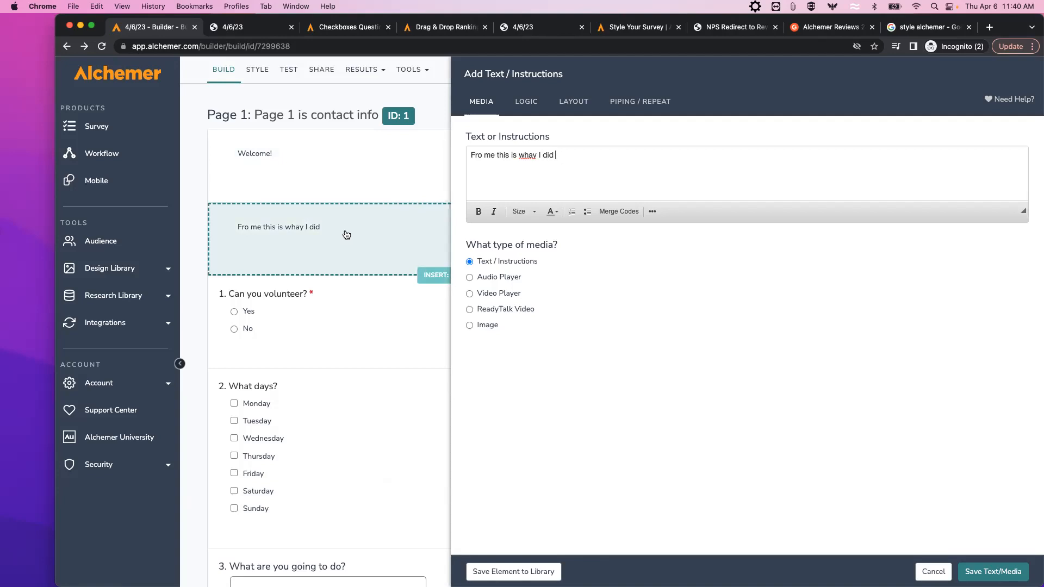
pyautogui.click(528, 103)
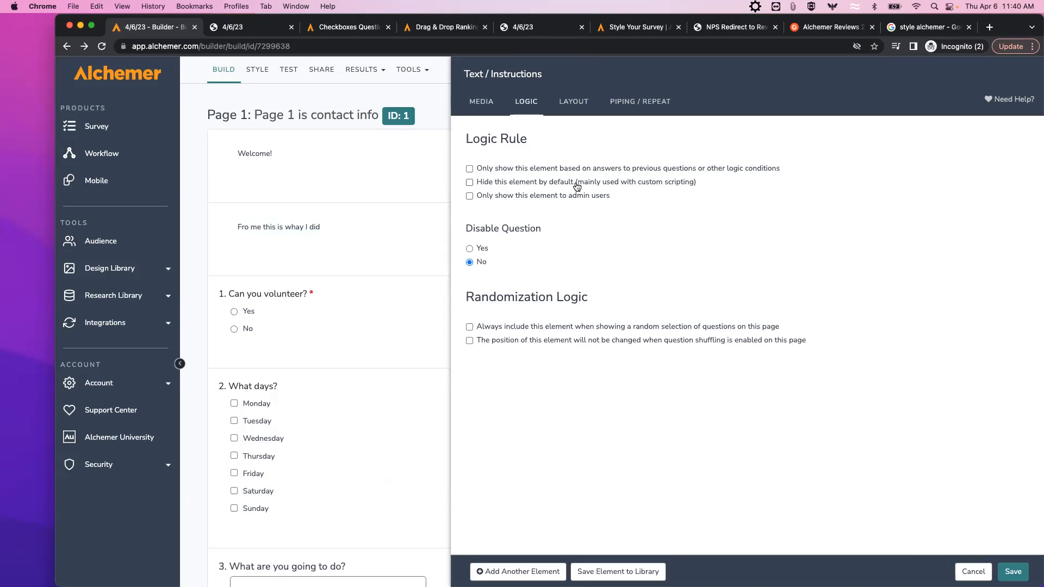
pyautogui.click(469, 182)
pyautogui.click(1012, 572)
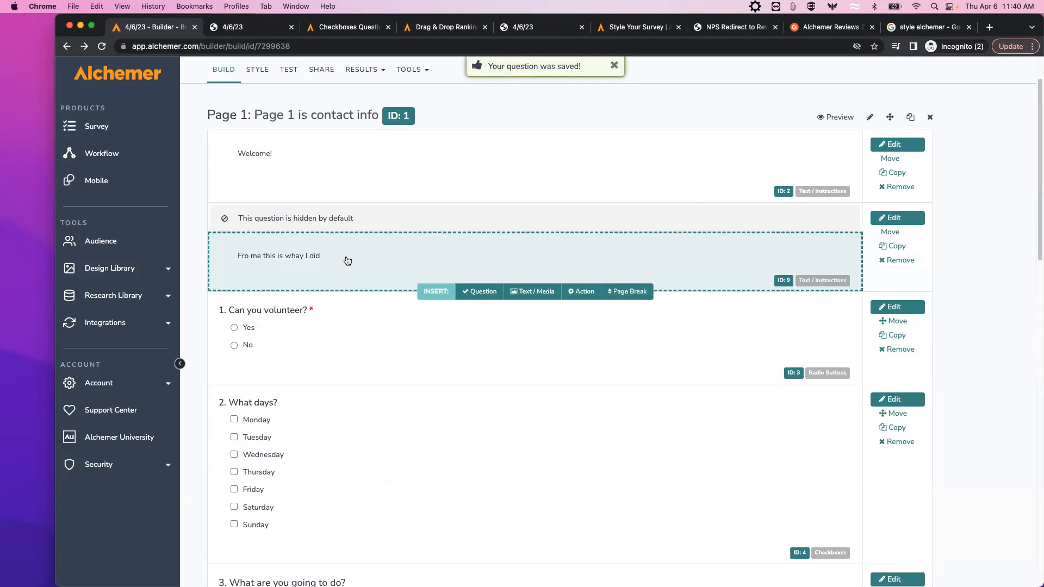
pyautogui.click(840, 116)
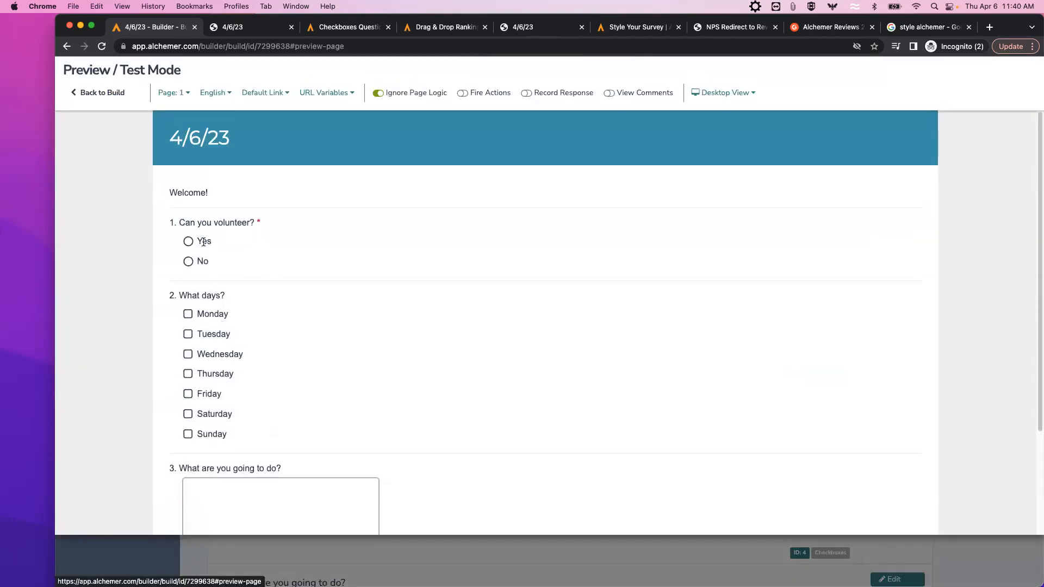
pyautogui.click(117, 92)
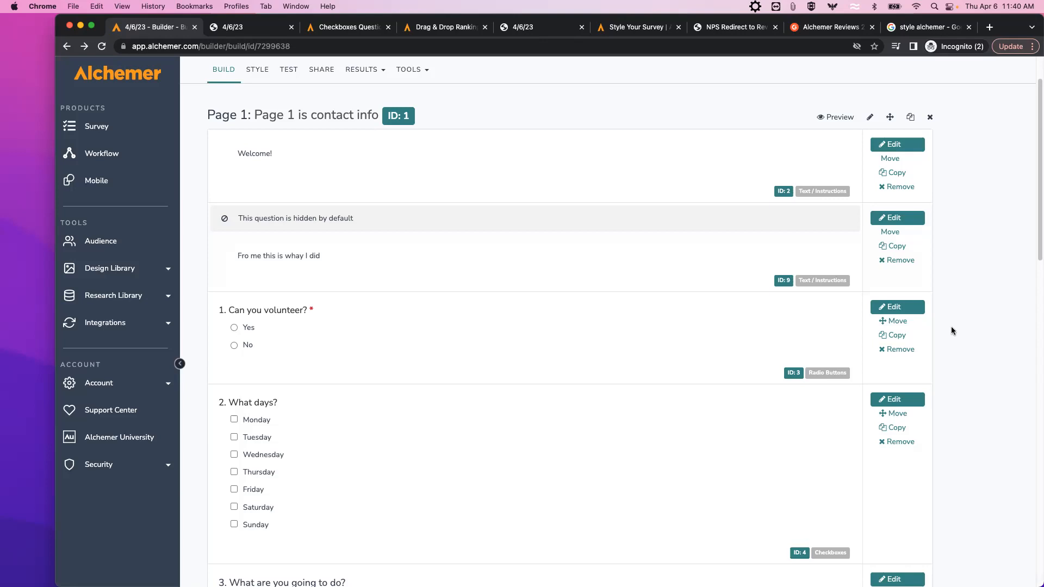
pyautogui.scroll(2, 952, 330)
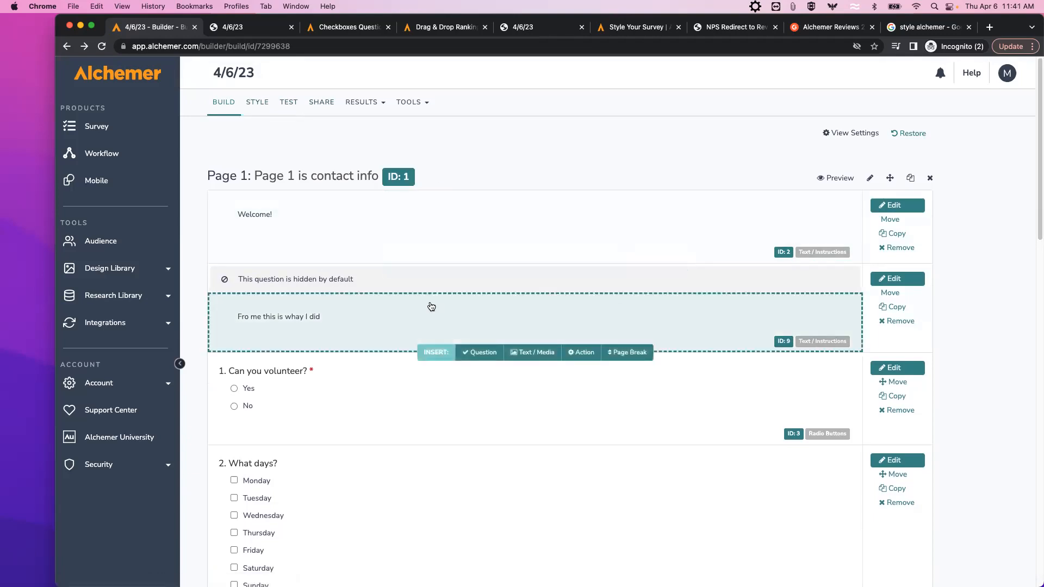
# Remove the hidden 'Fro me this is whay I did' text block from Page 1.
pyautogui.click(892, 322)
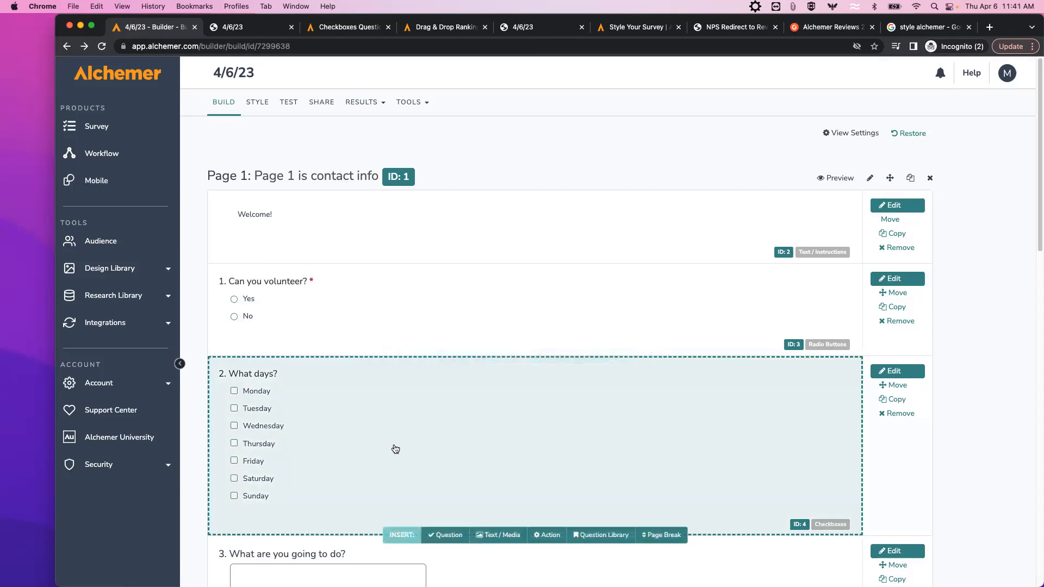
pyautogui.scroll(-1, 382, 432)
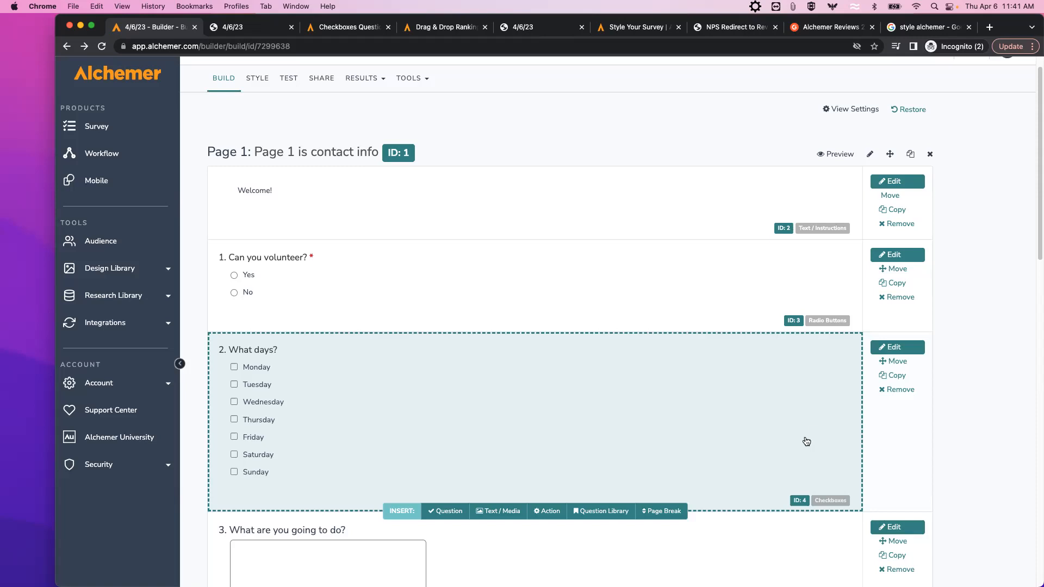
# Open the editor for question 2, 'What days?'.
pyautogui.click(899, 354)
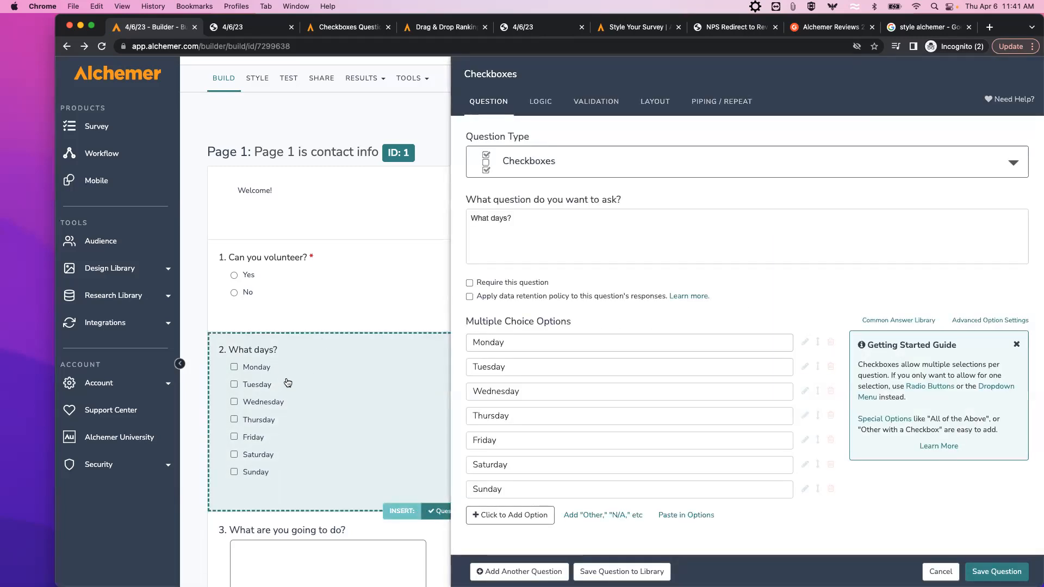
# Show 'What days?' only when Q1 'Can you volunteer?' is answered Yes, and save.
pyautogui.click(544, 108)
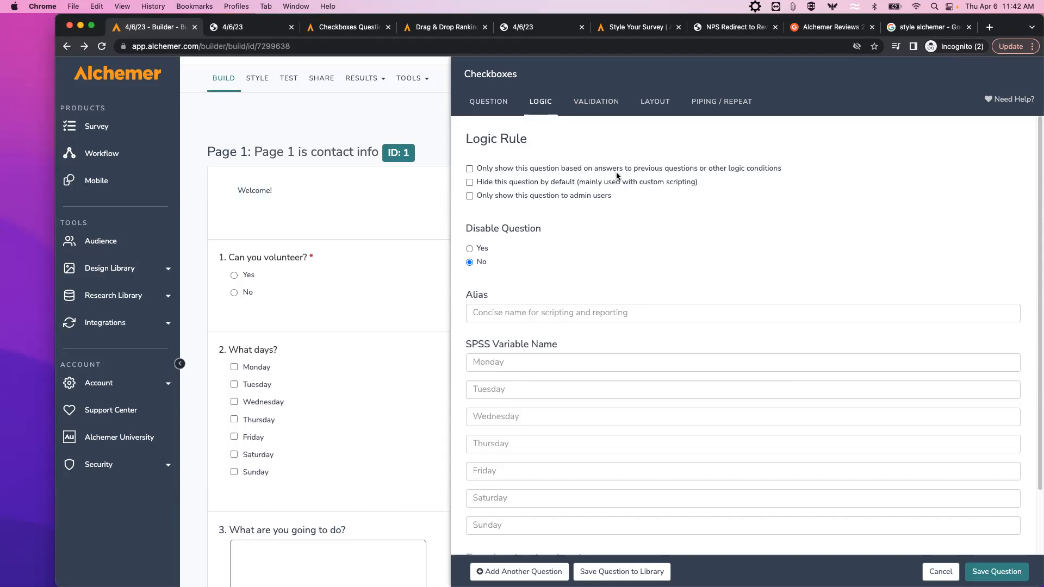
pyautogui.click(469, 169)
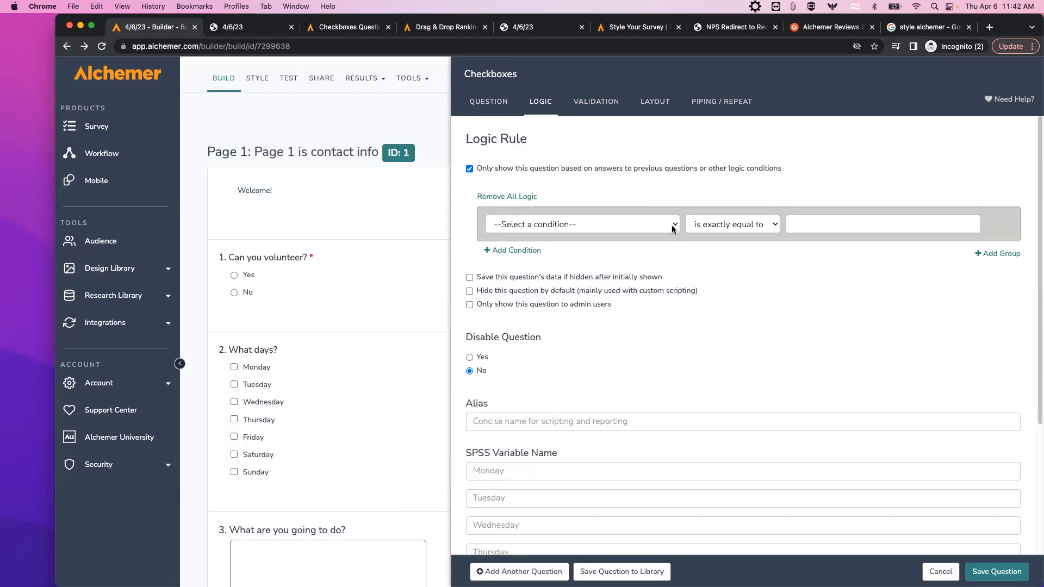
pyautogui.click(672, 230)
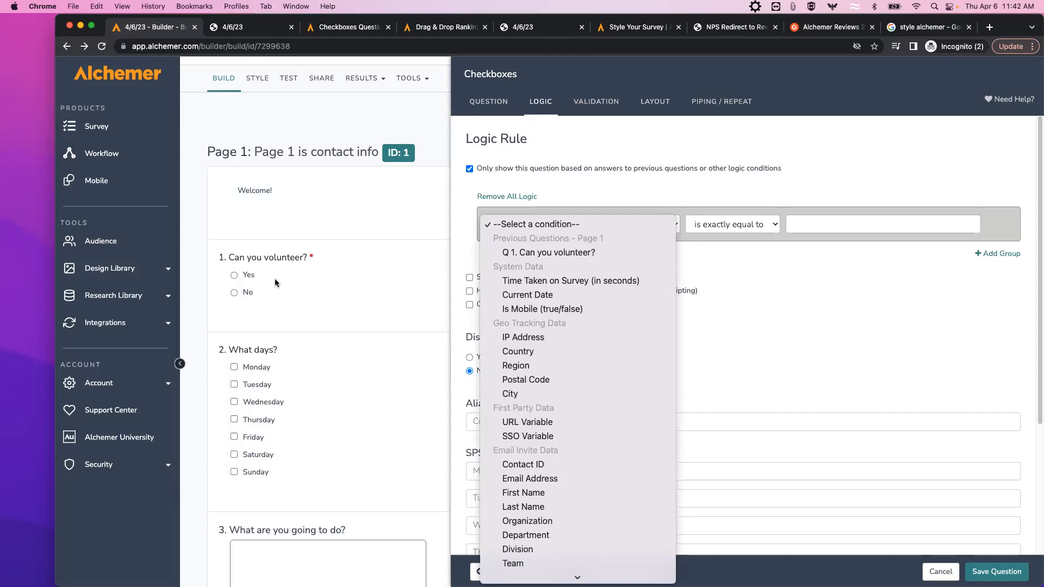
pyautogui.click(549, 252)
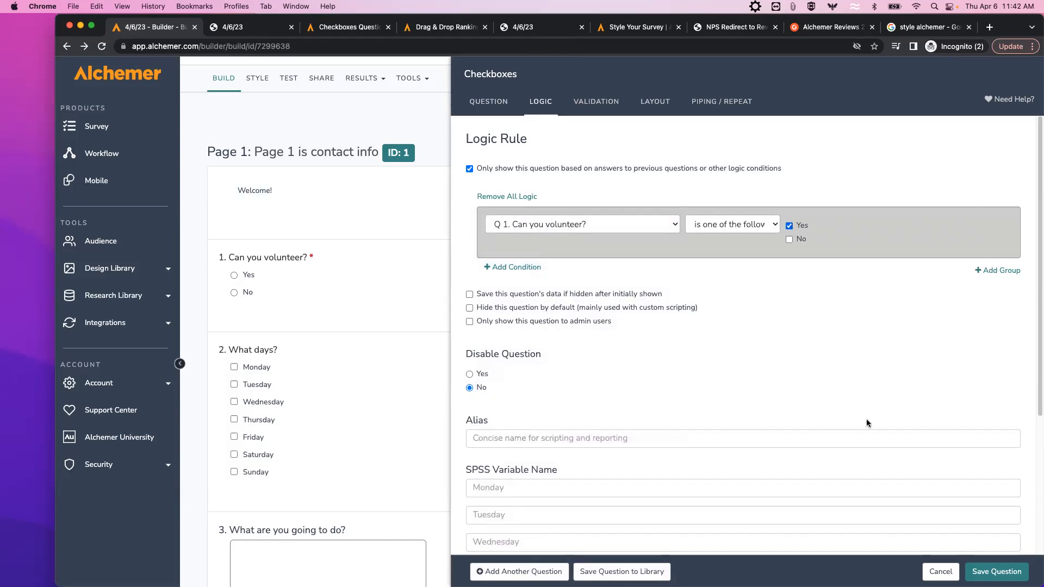
pyautogui.click(973, 571)
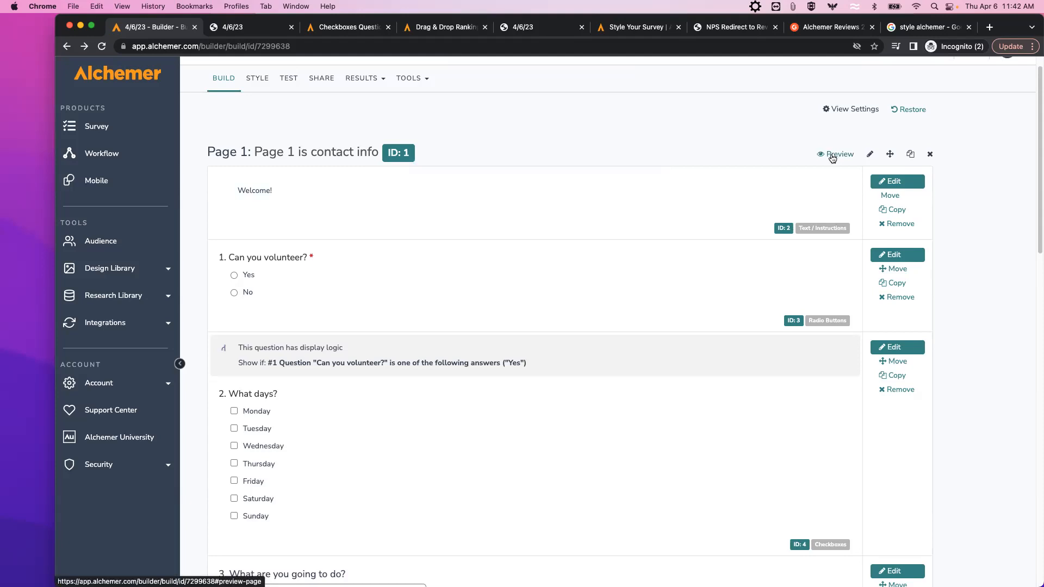
pyautogui.click(835, 156)
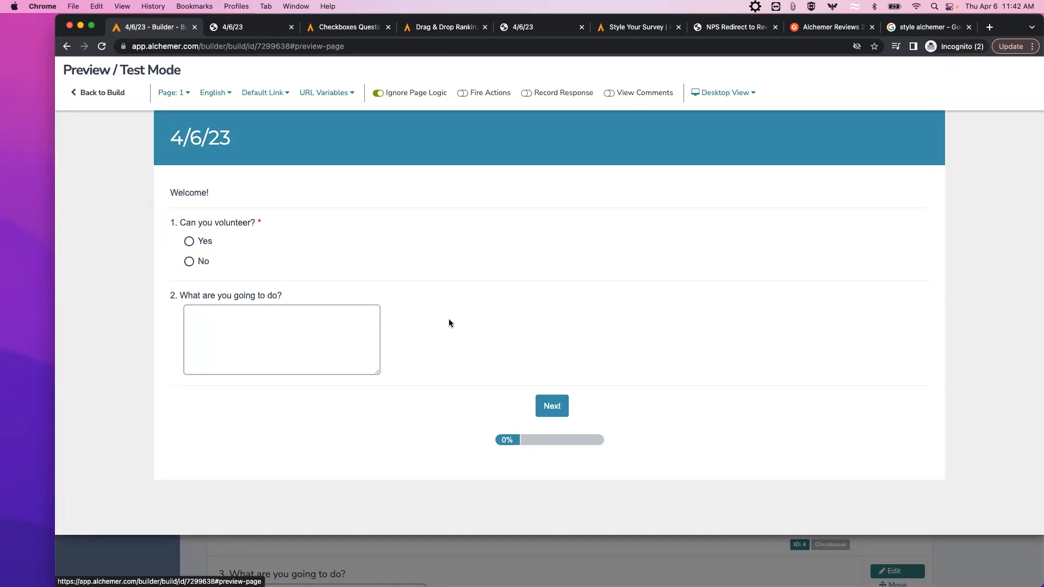
pyautogui.click(188, 263)
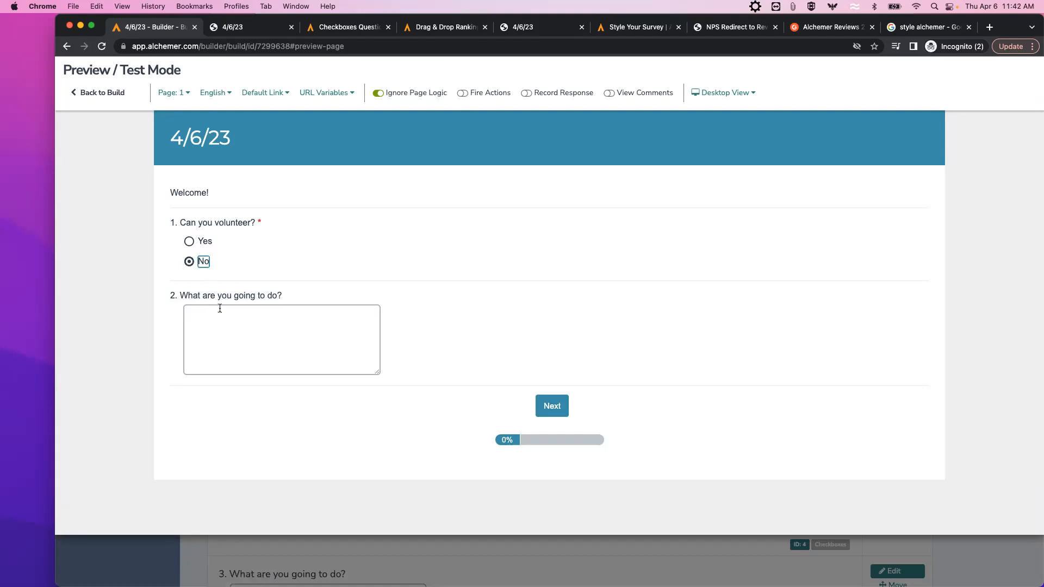
pyautogui.click(188, 241)
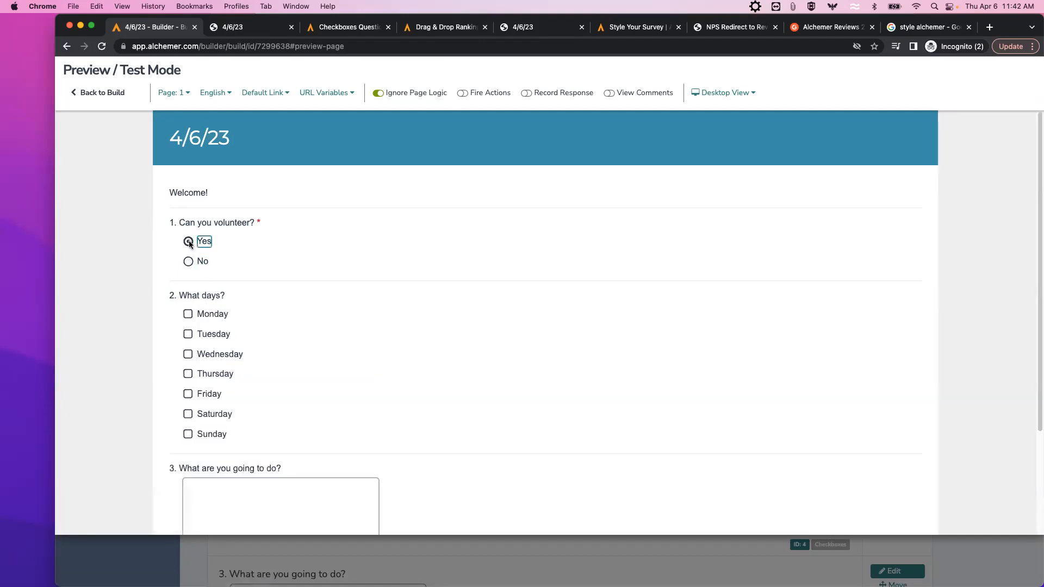
pyautogui.click(188, 335)
pyautogui.click(188, 375)
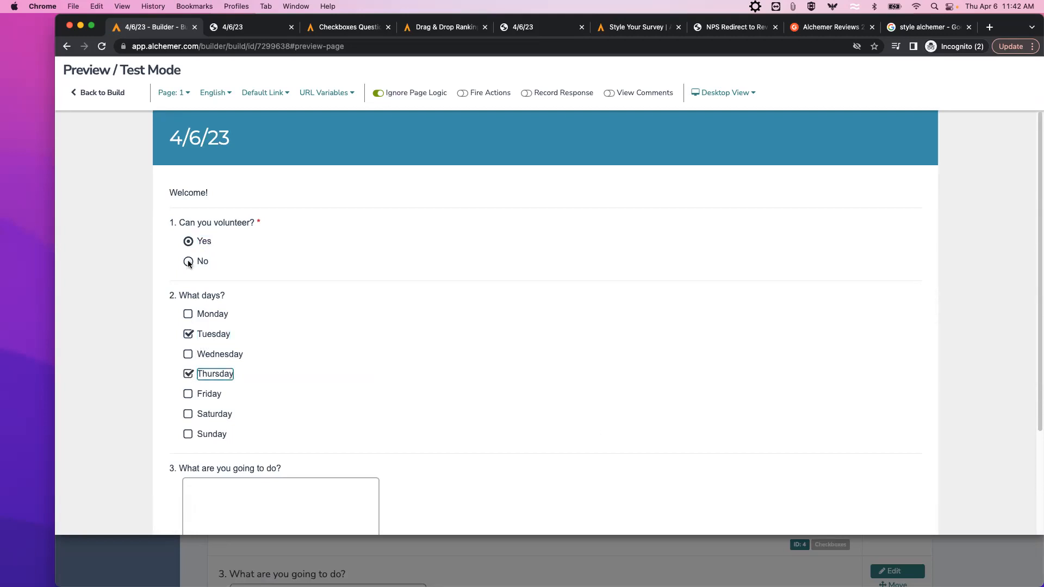
pyautogui.click(189, 262)
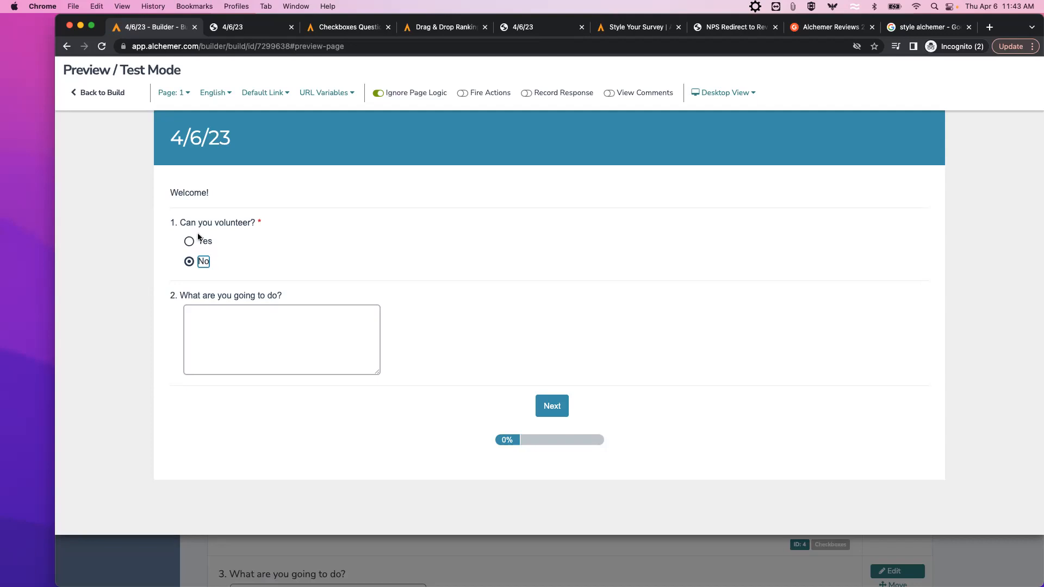
pyautogui.click(106, 96)
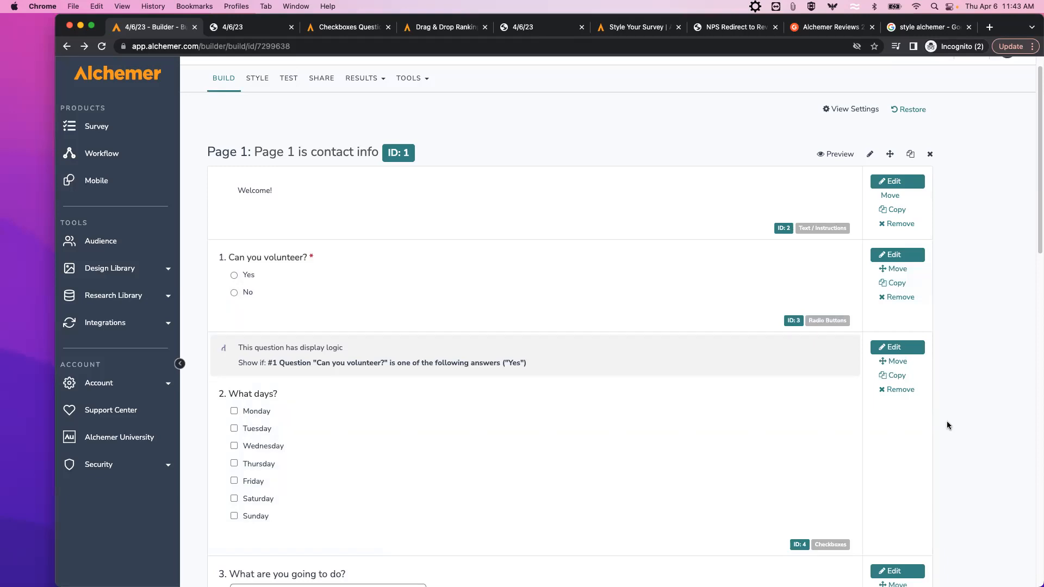
# Delete Page 2 from the survey.
pyautogui.scroll(-1, 948, 407)
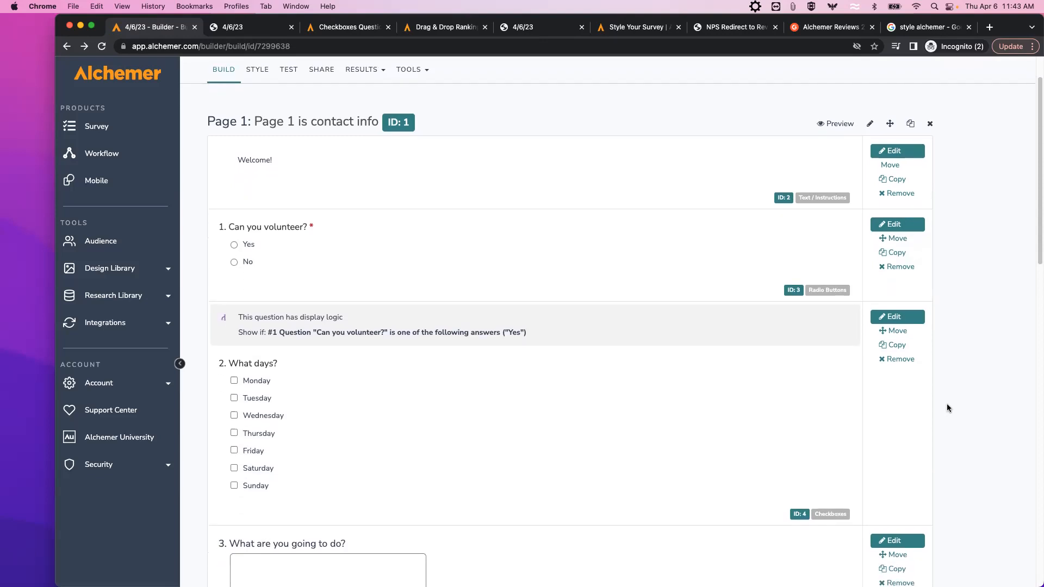
pyautogui.scroll(-2, 947, 408)
pyautogui.scroll(-10, 947, 408)
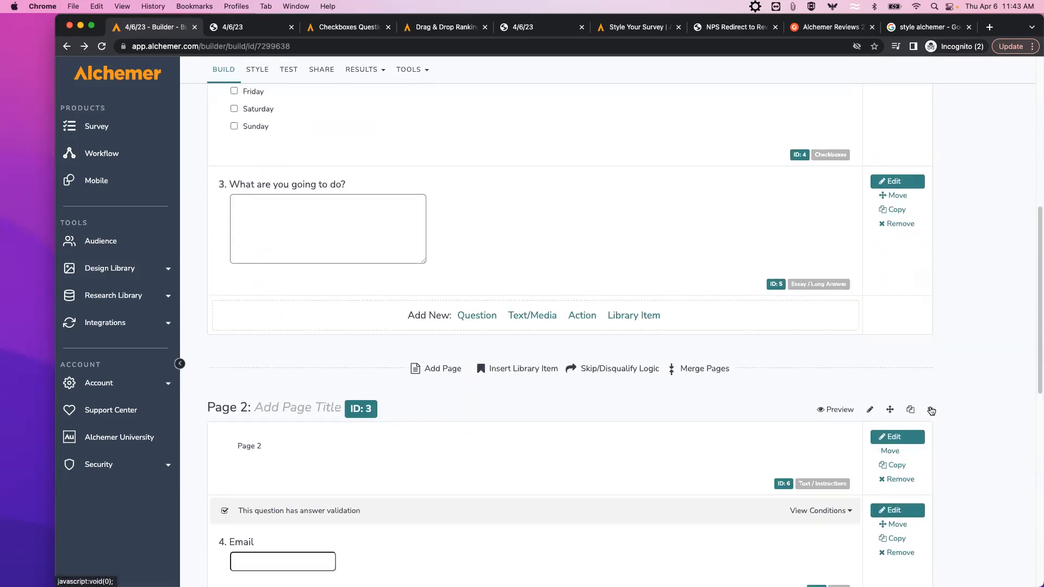
pyautogui.click(930, 410)
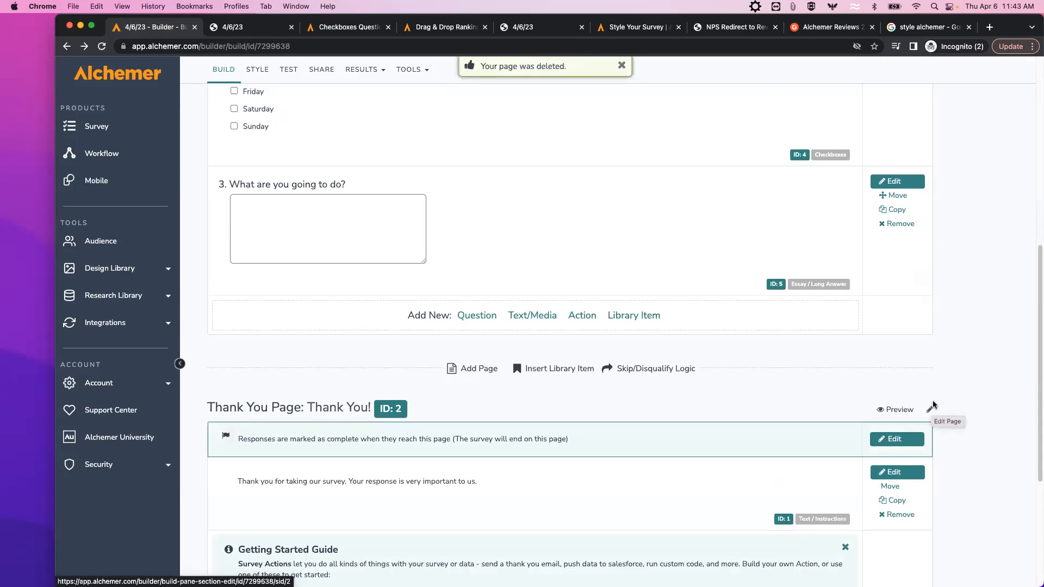
# Highlight the Getting Started Guide paragraph below, then deselect it.
pyautogui.scroll(-3, 951, 360)
pyautogui.scroll(-5, 951, 361)
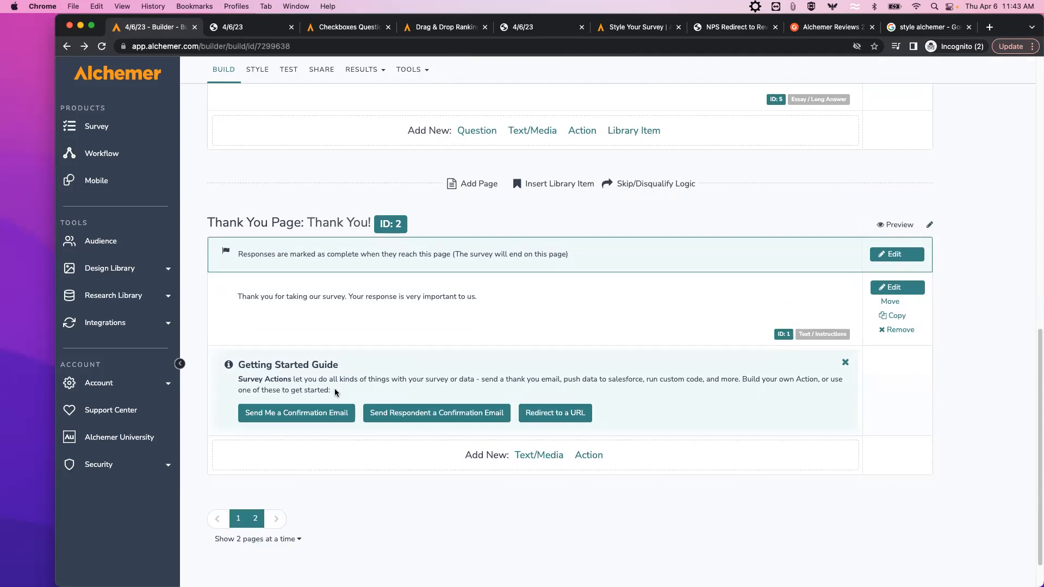
pyautogui.moveTo(333, 390); pyautogui.dragTo(238, 380)
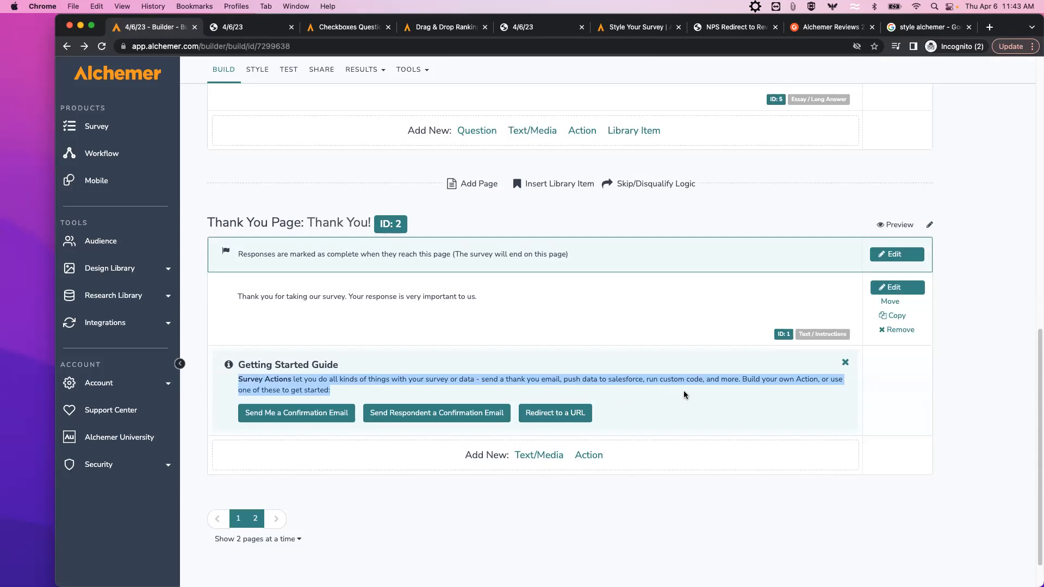
pyautogui.click(951, 392)
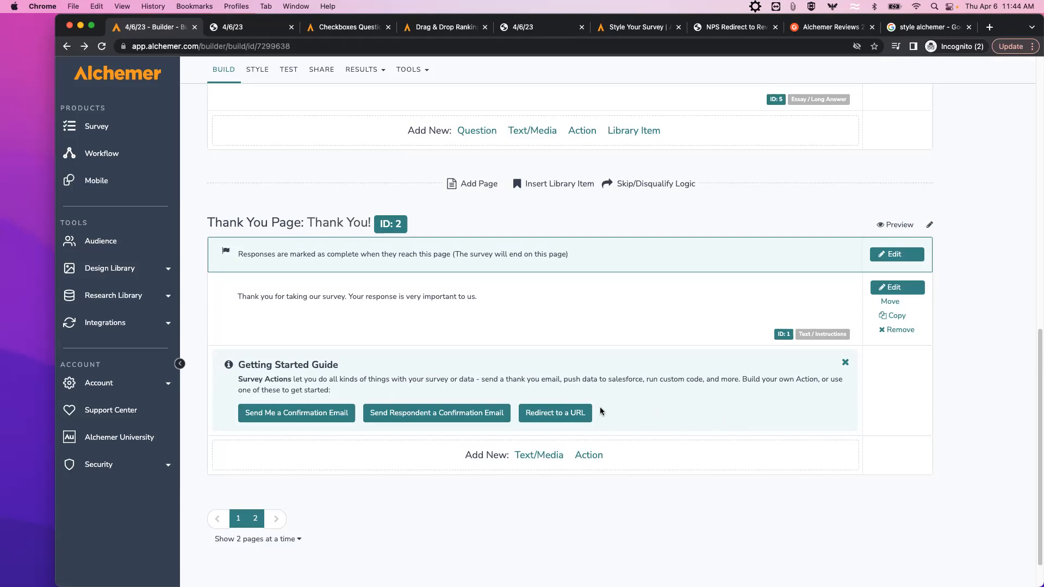
pyautogui.scroll(5, 601, 411)
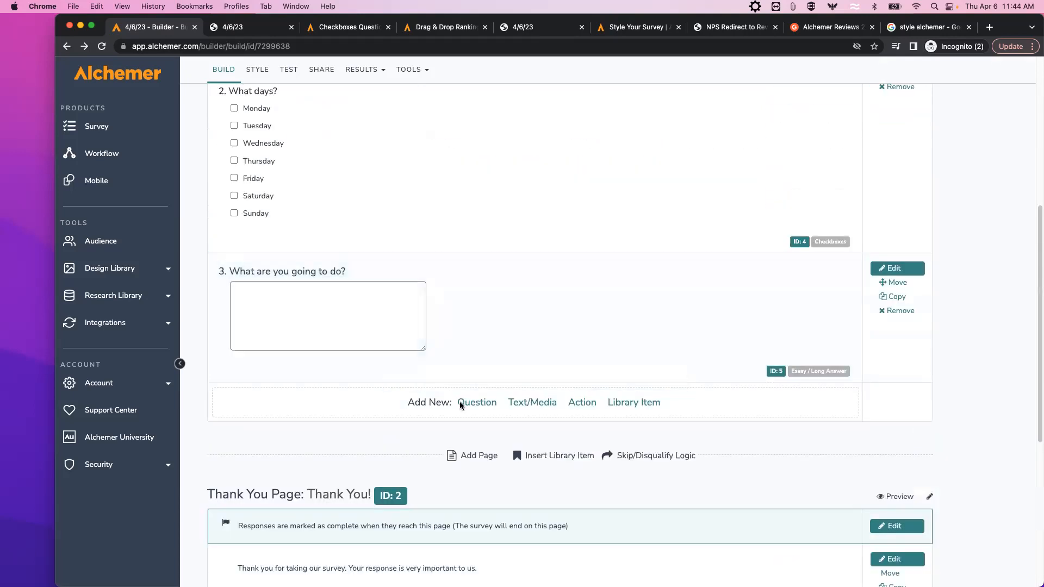
# Add an Email-type question titled 'Email' to Page 1 and save it.
pyautogui.click(475, 403)
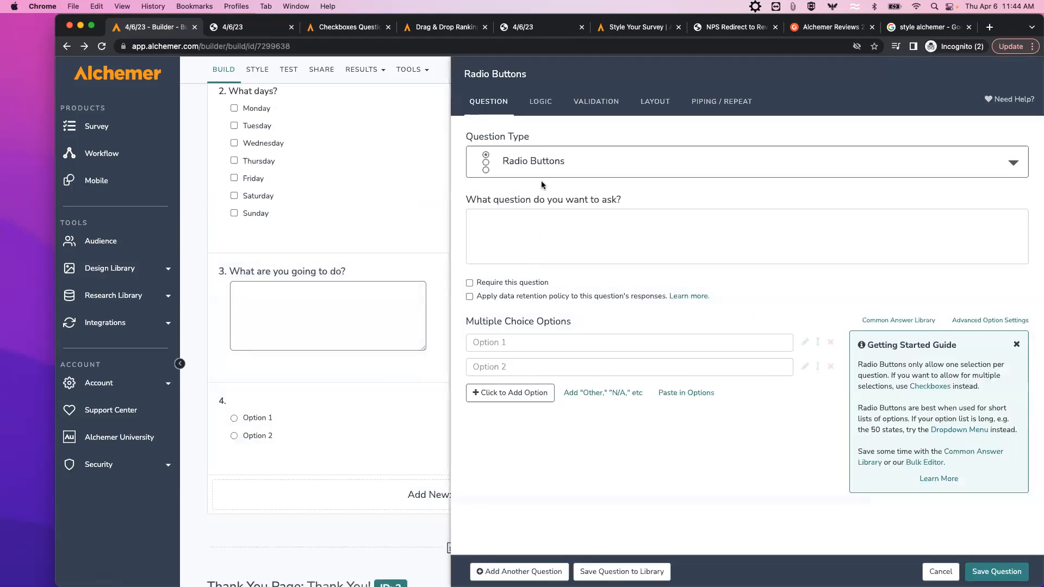
pyautogui.click(540, 166)
pyautogui.click(604, 271)
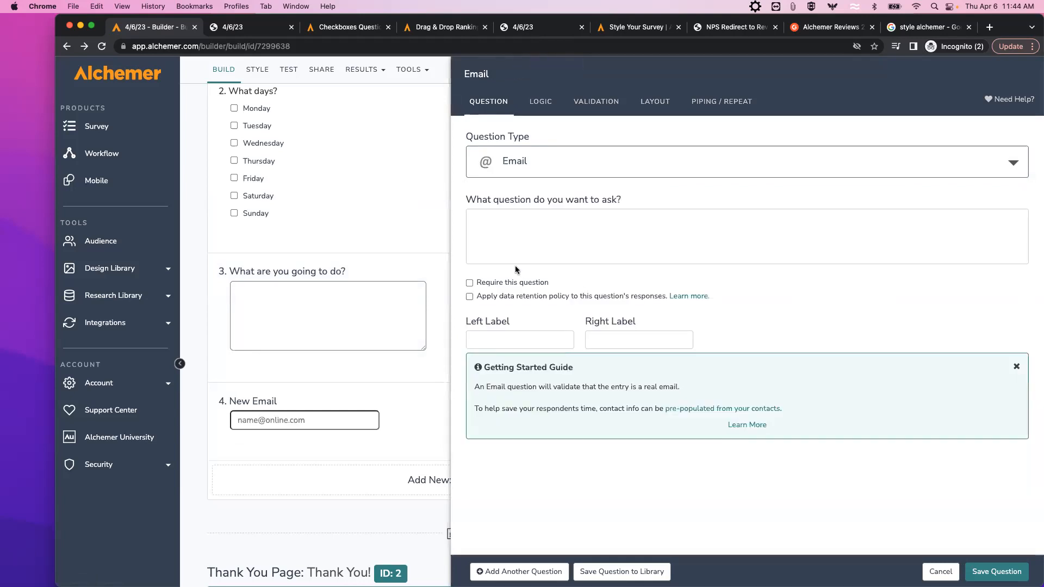
pyautogui.write('Email')
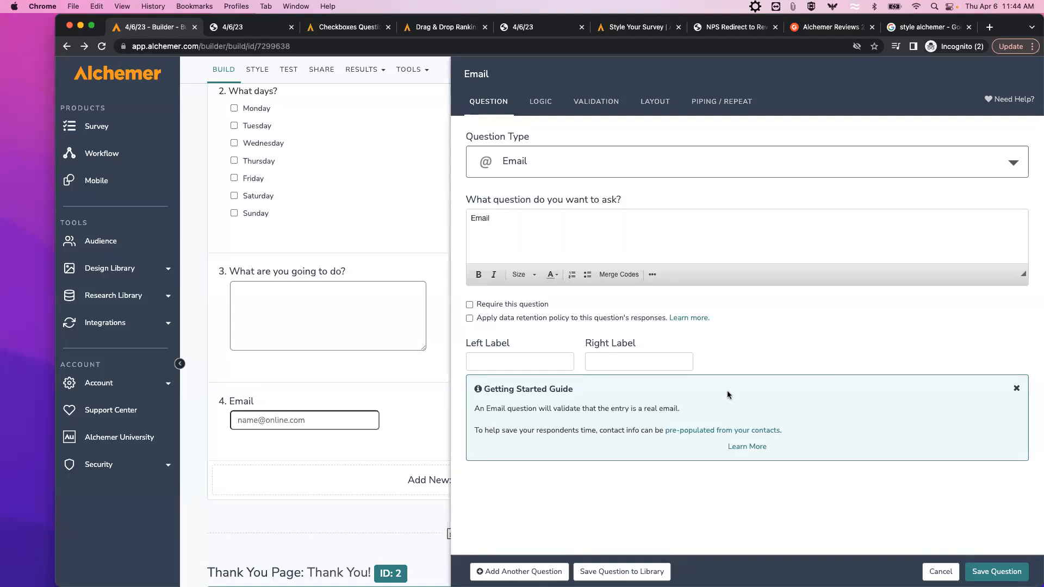
pyautogui.click(991, 573)
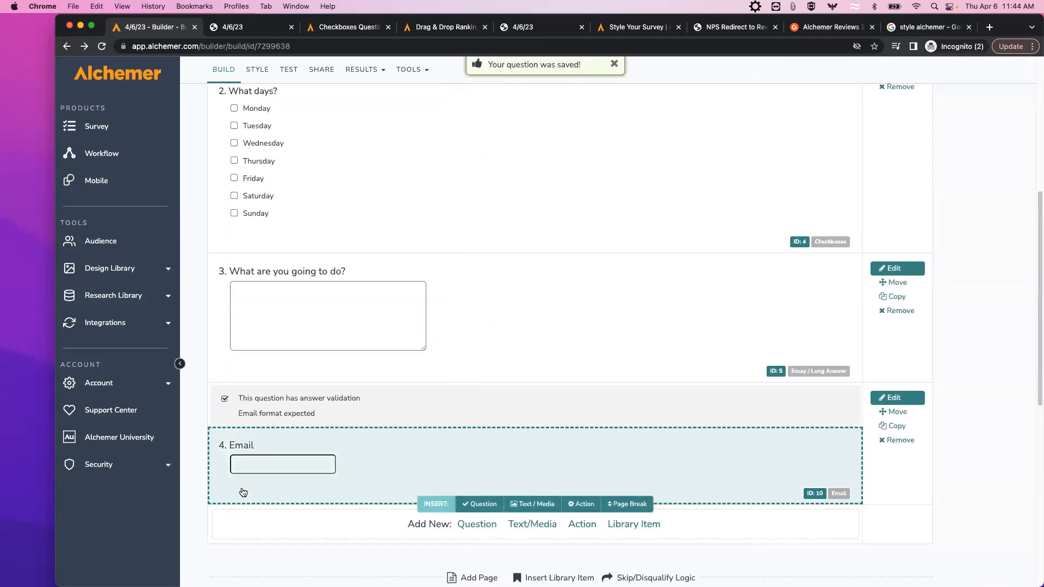
pyautogui.scroll(-5, 268, 508)
pyautogui.scroll(-3, 275, 439)
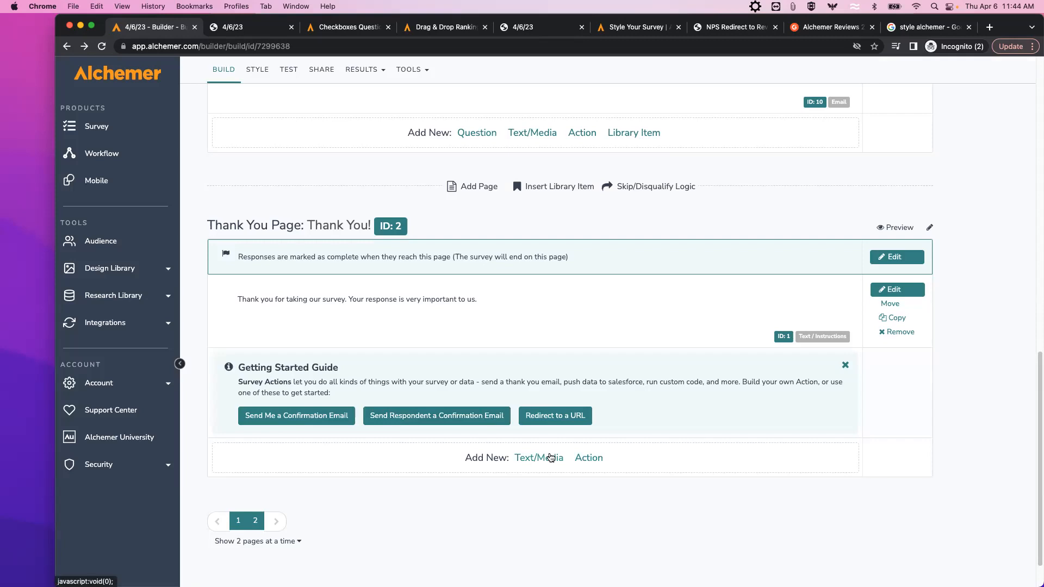
# Add a Send Email action to the Thank You page.
pyautogui.click(590, 459)
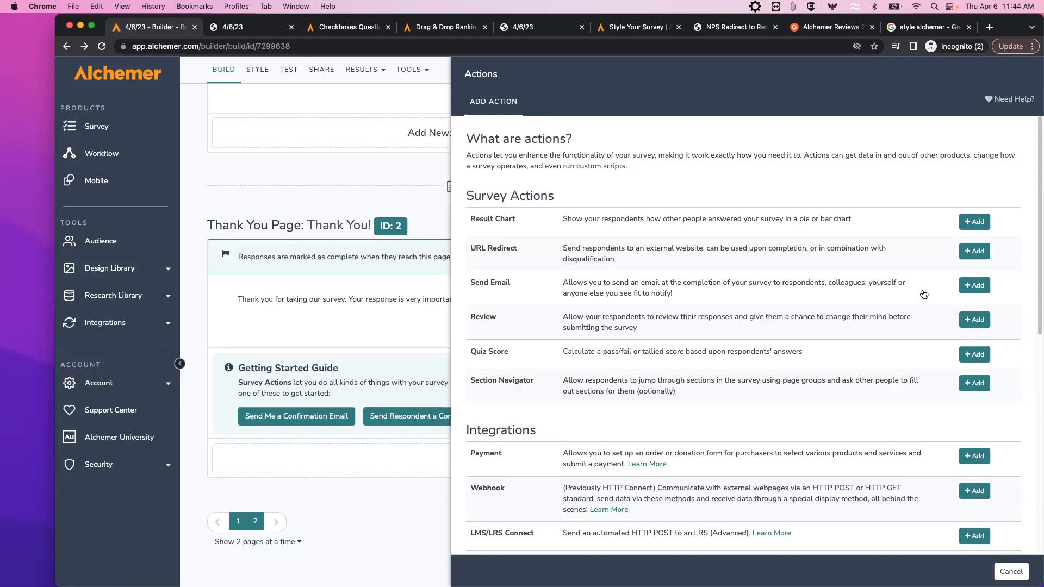
pyautogui.click(976, 286)
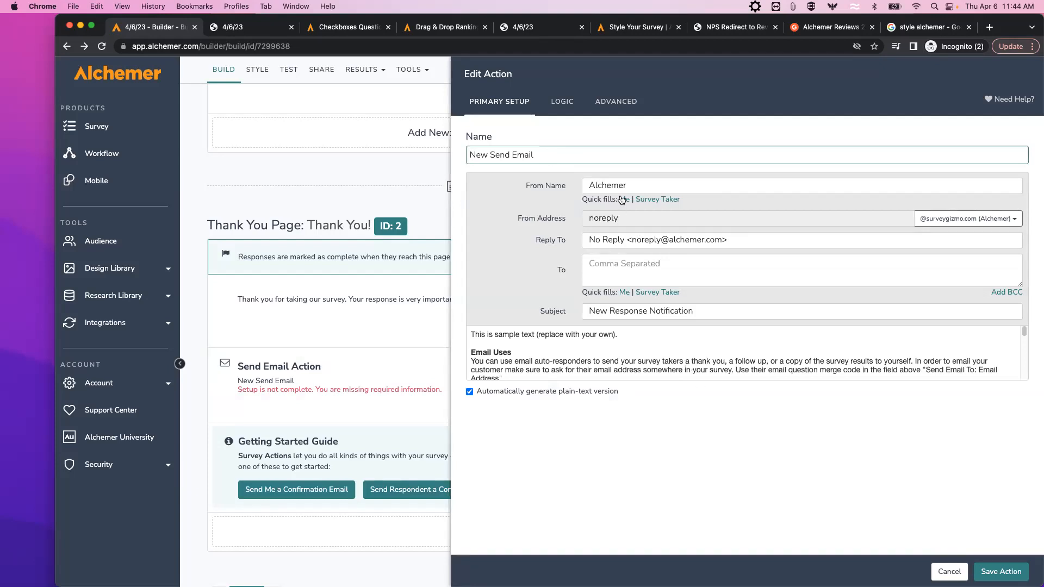
# Append '4/6/23' so the subject reads 'New Response Notification 4/6/23'.
pyautogui.click(602, 185)
pyautogui.click(751, 204)
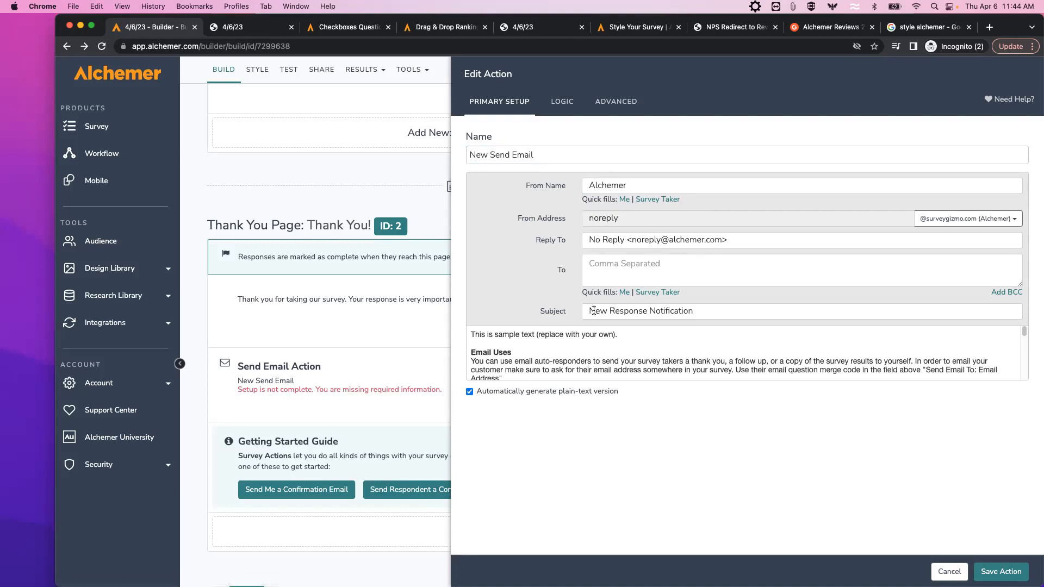
pyautogui.click(698, 311)
pyautogui.write('4')
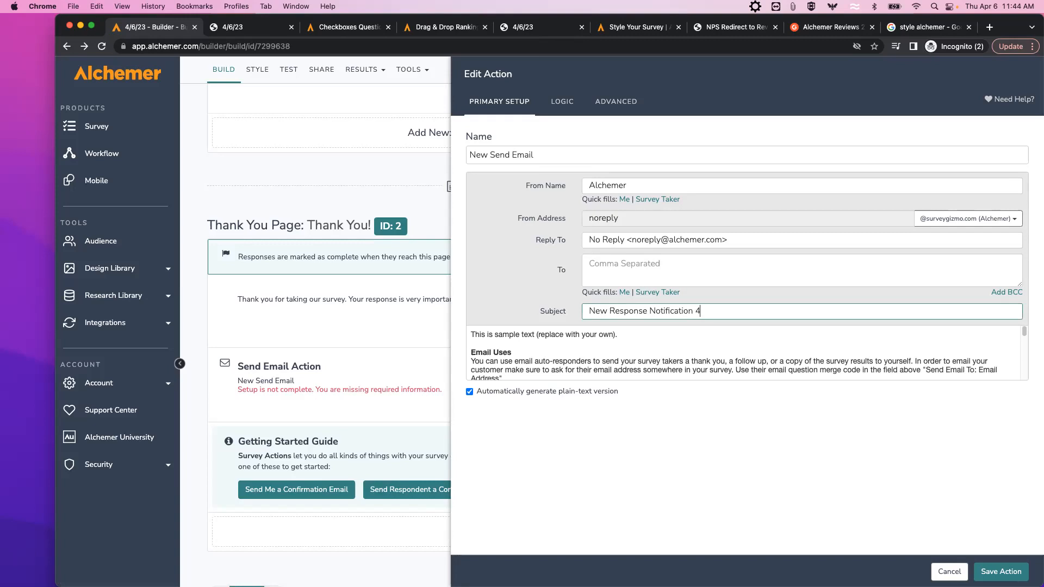
pyautogui.write('/6/23')
# Replace the sample email body text with the word 'Body'.
pyautogui.click(652, 341)
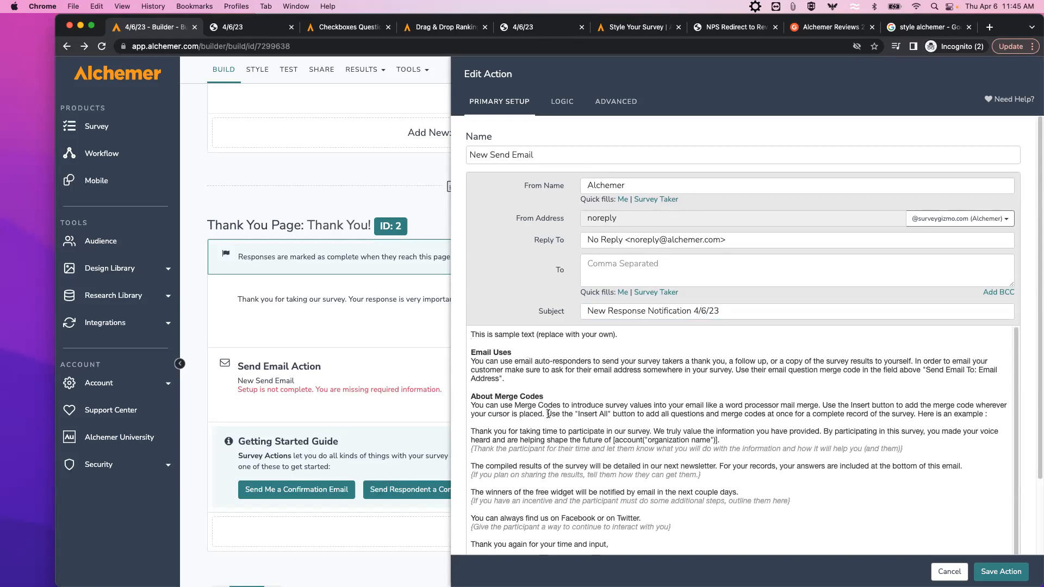
pyautogui.moveTo(471, 335); pyautogui.dragTo(677, 559)
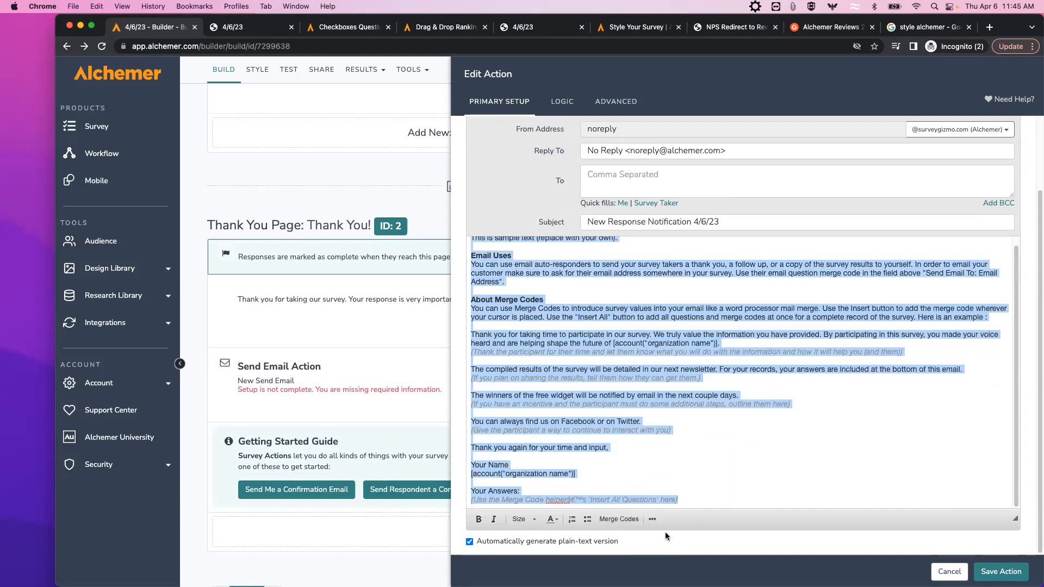
pyautogui.press('BackSpace')
pyautogui.write('Body')
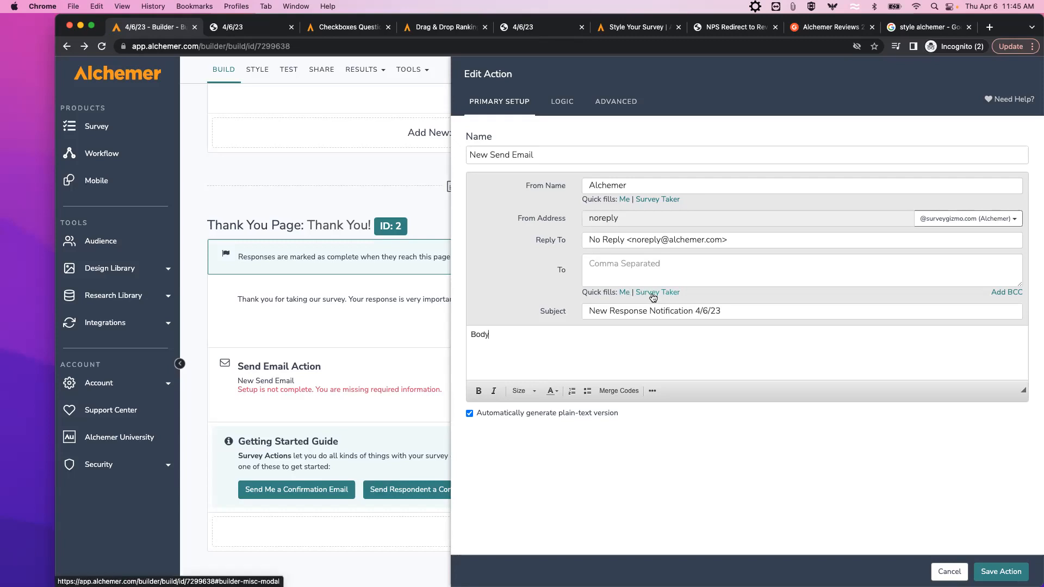
# Send the email to the address answered in the '1-5) Email' question and save the action.
pyautogui.click(654, 297)
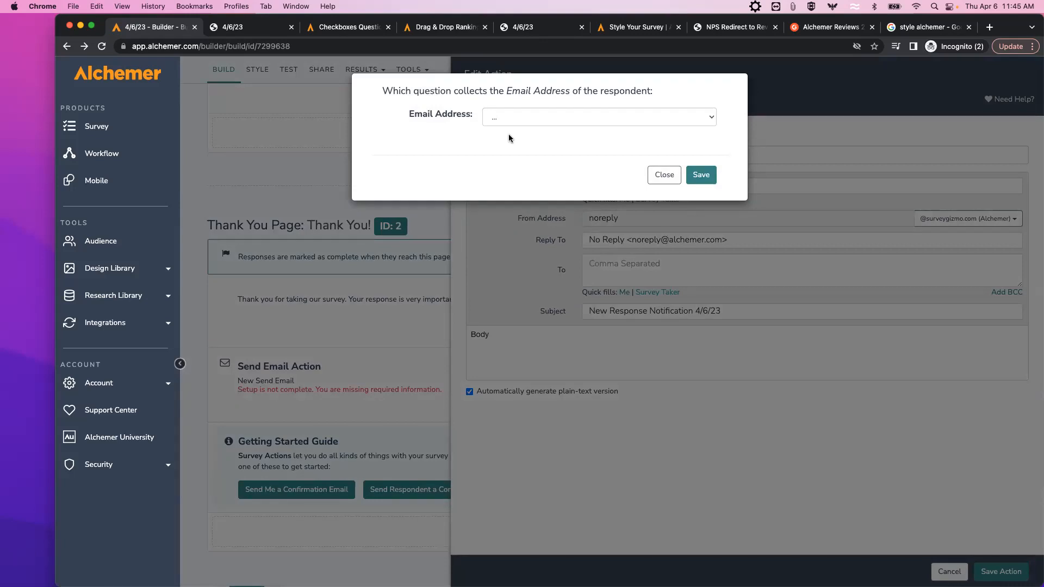
pyautogui.click(710, 118)
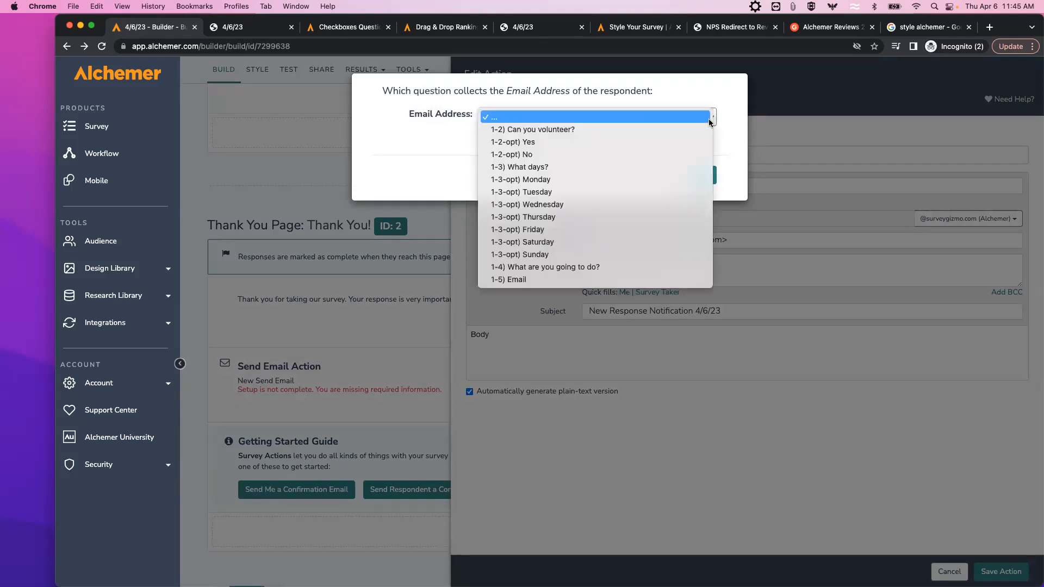
pyautogui.click(516, 280)
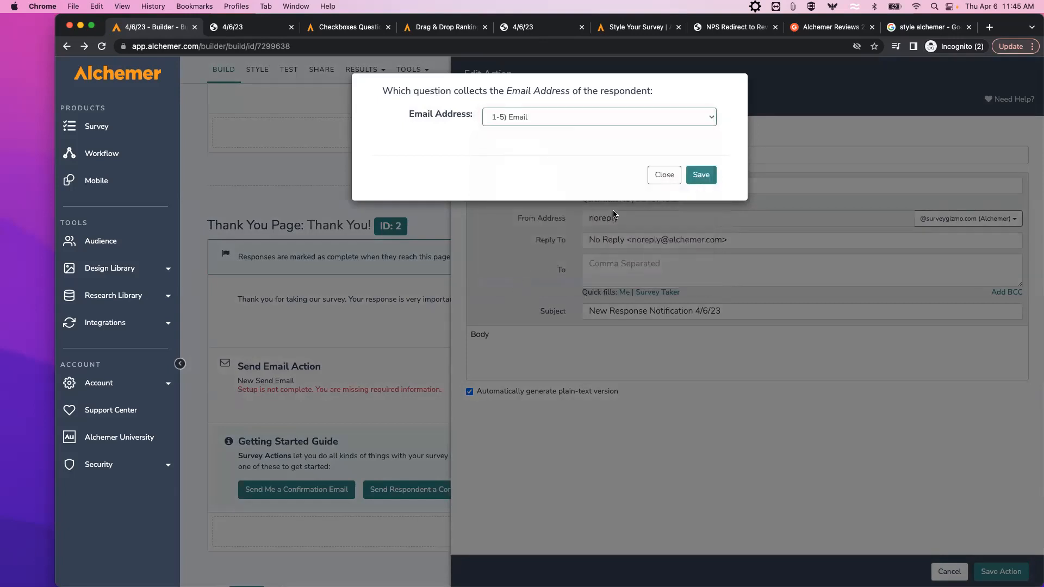
pyautogui.click(700, 175)
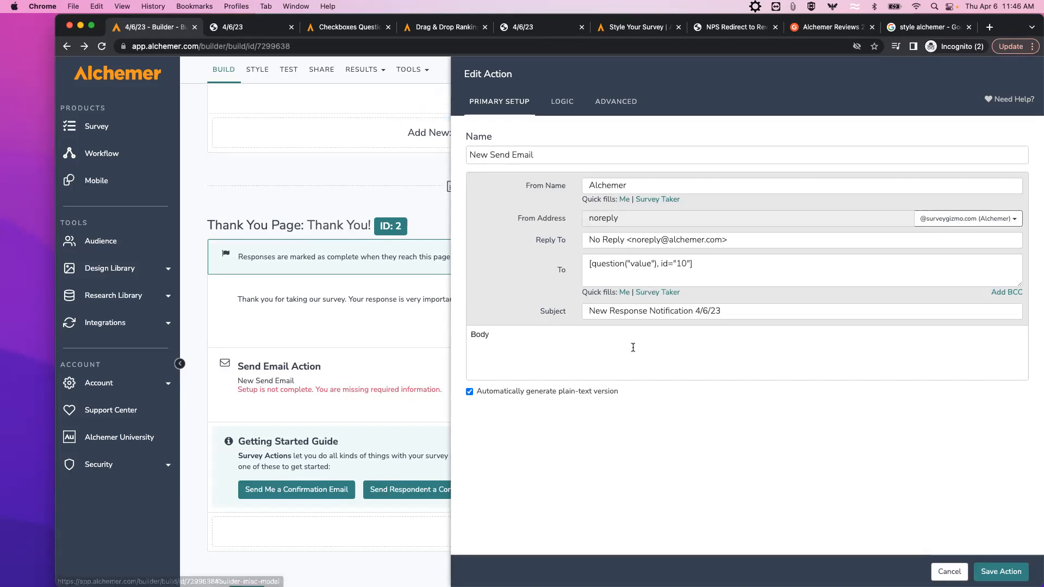
pyautogui.click(1000, 571)
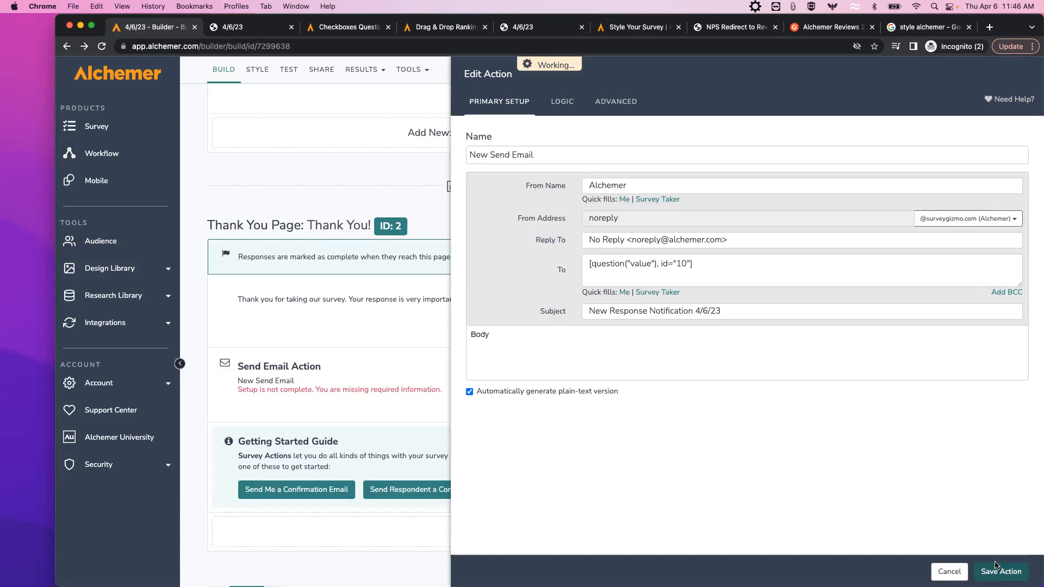
pyautogui.scroll(6, 955, 397)
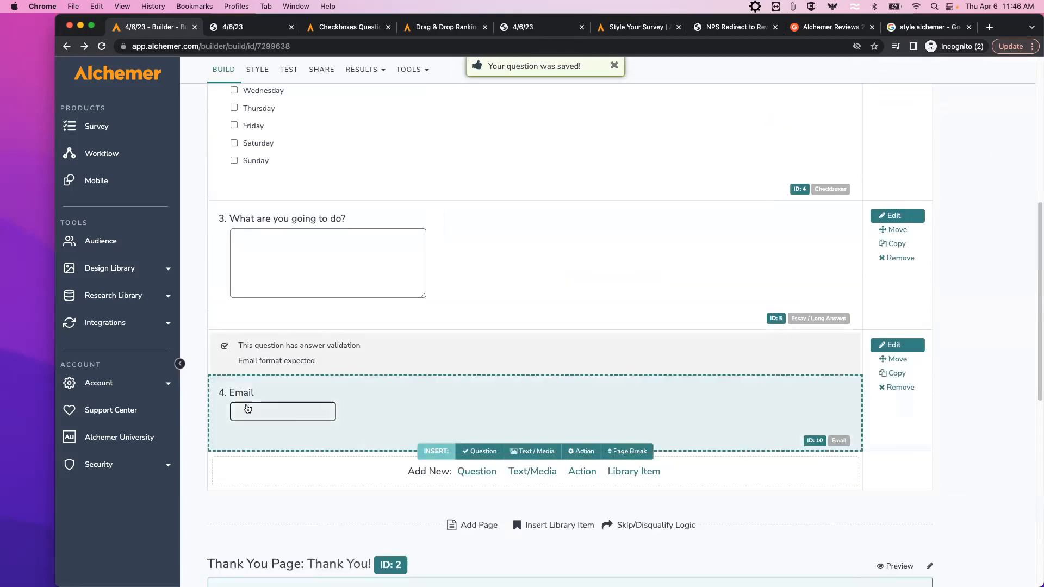
# Reopen the Send Email action and replace its recipient with your own 'Me' address.
pyautogui.scroll(-5, 326, 401)
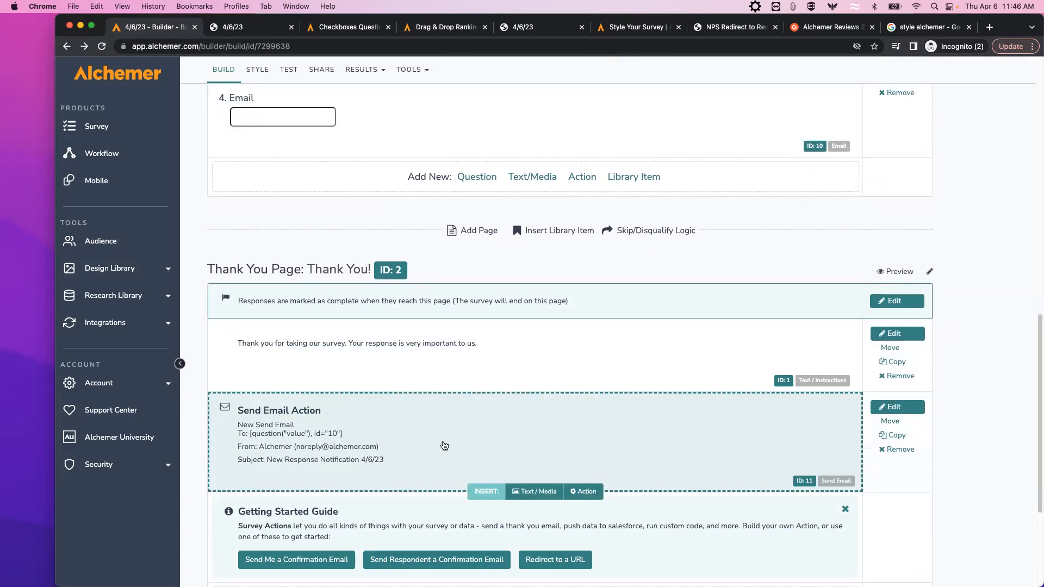
pyautogui.click(889, 408)
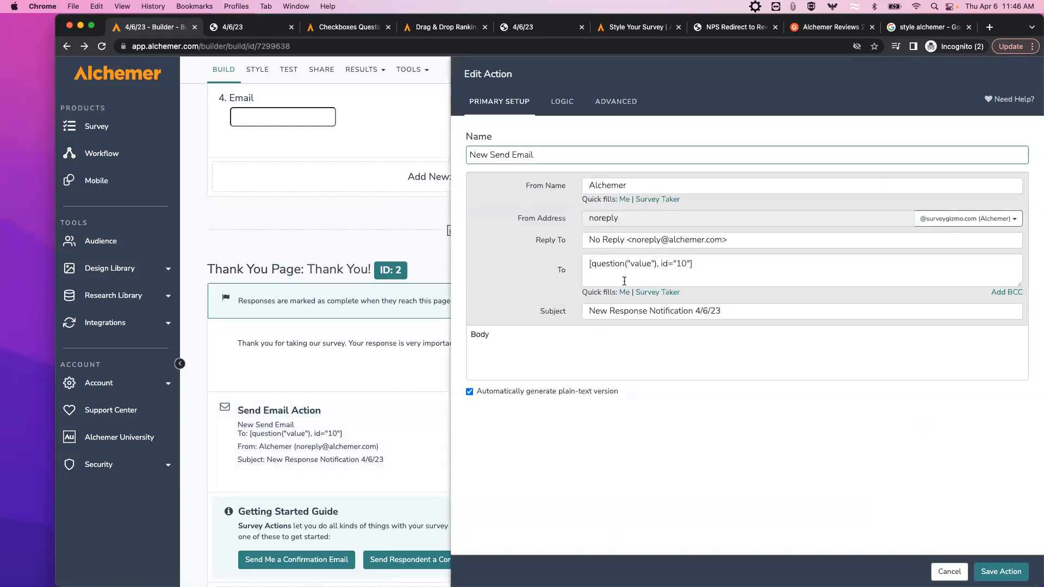
pyautogui.moveTo(695, 264); pyautogui.dragTo(580, 266)
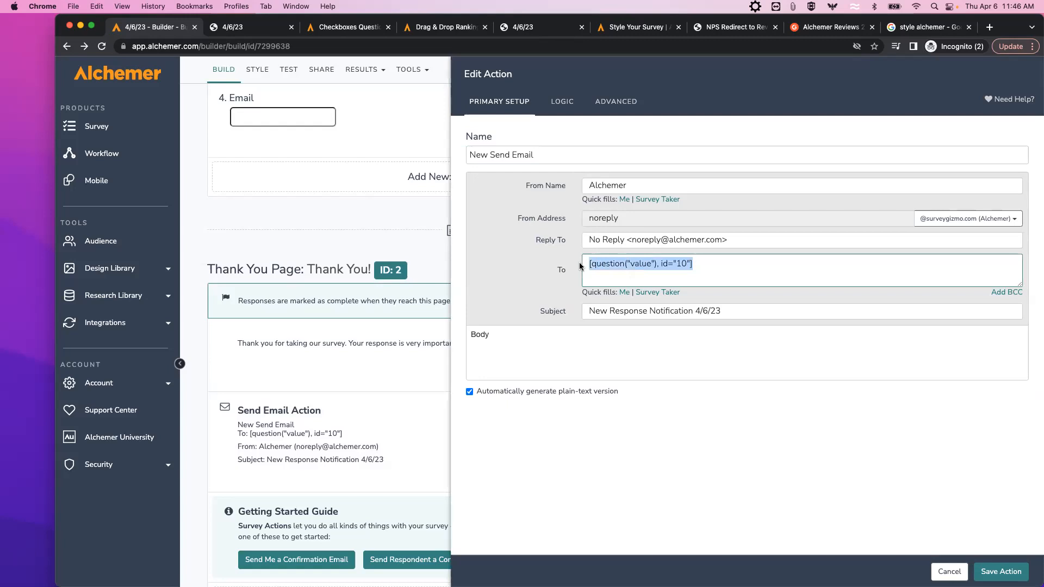
pyautogui.press('BackSpace')
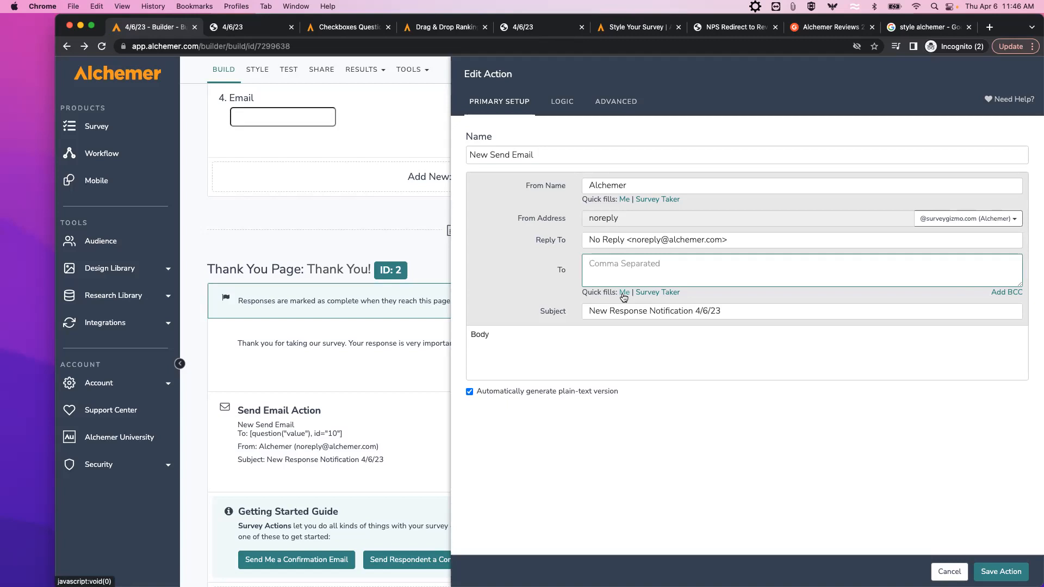
pyautogui.click(624, 294)
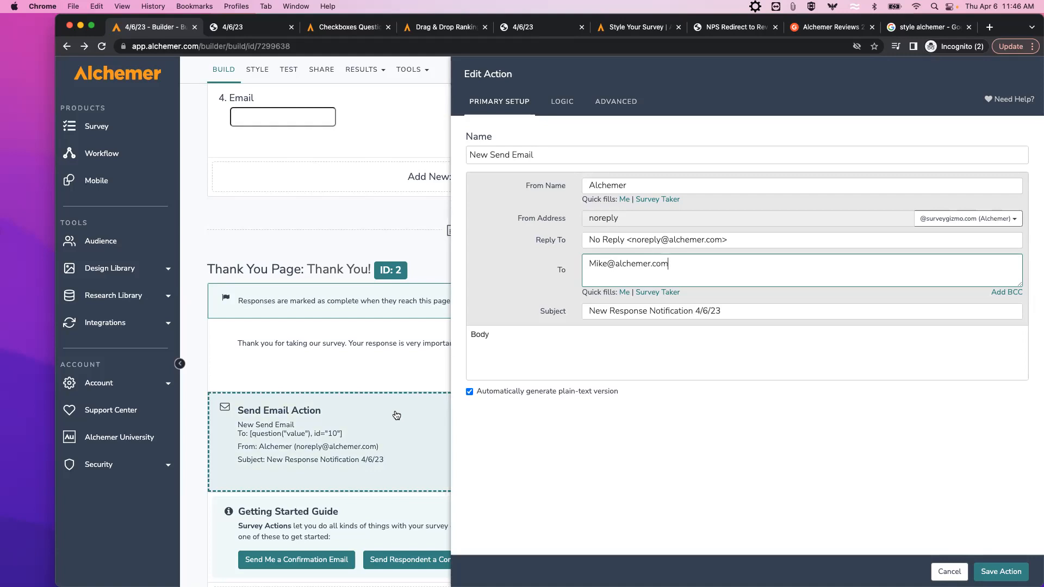
pyautogui.click(563, 104)
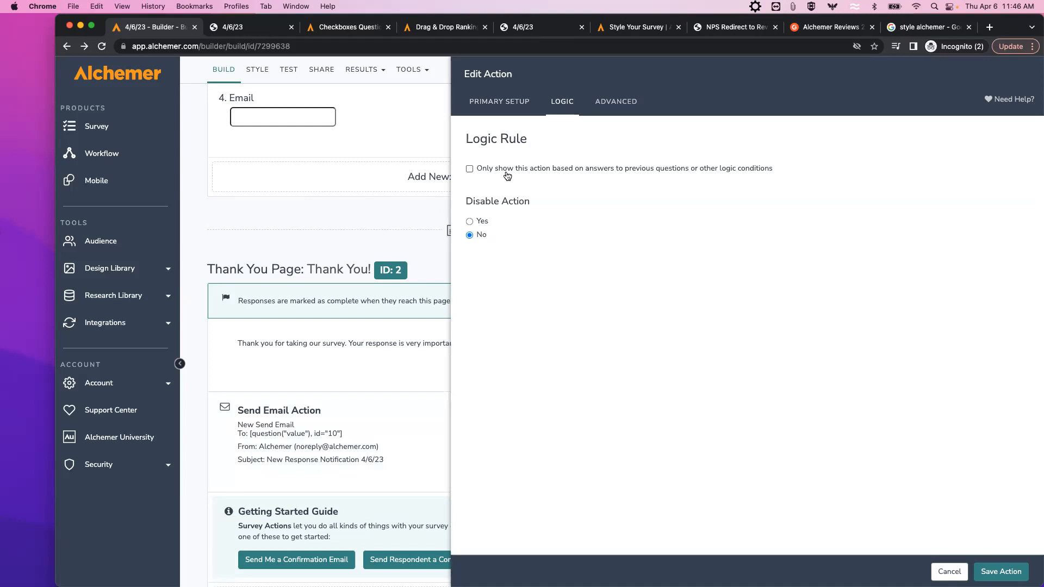
# Make the Send Email action fire only when 'What days?' includes Saturday or Sunday, and save it.
pyautogui.click(470, 168)
pyautogui.click(661, 228)
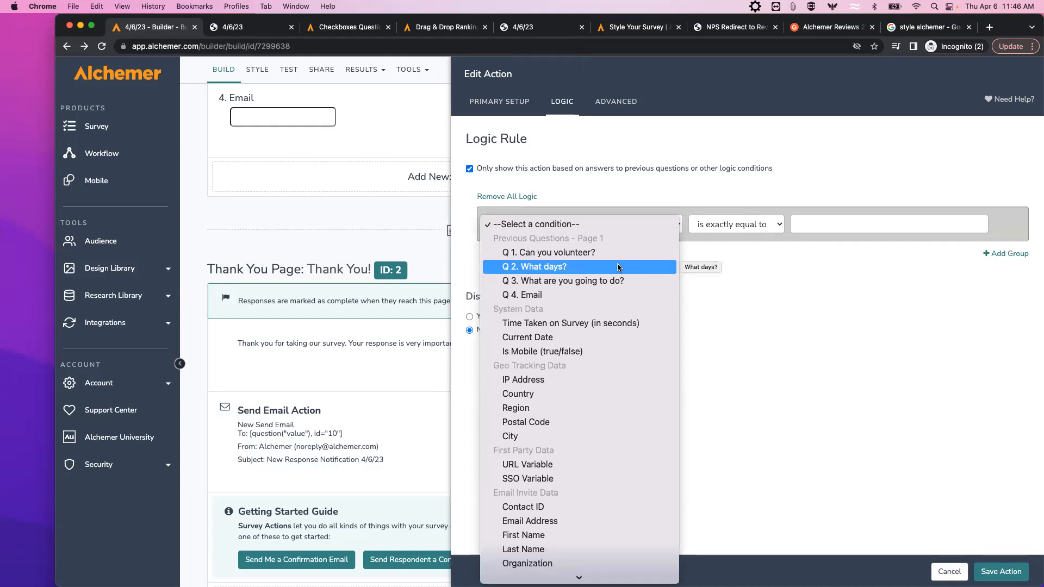
pyautogui.click(553, 282)
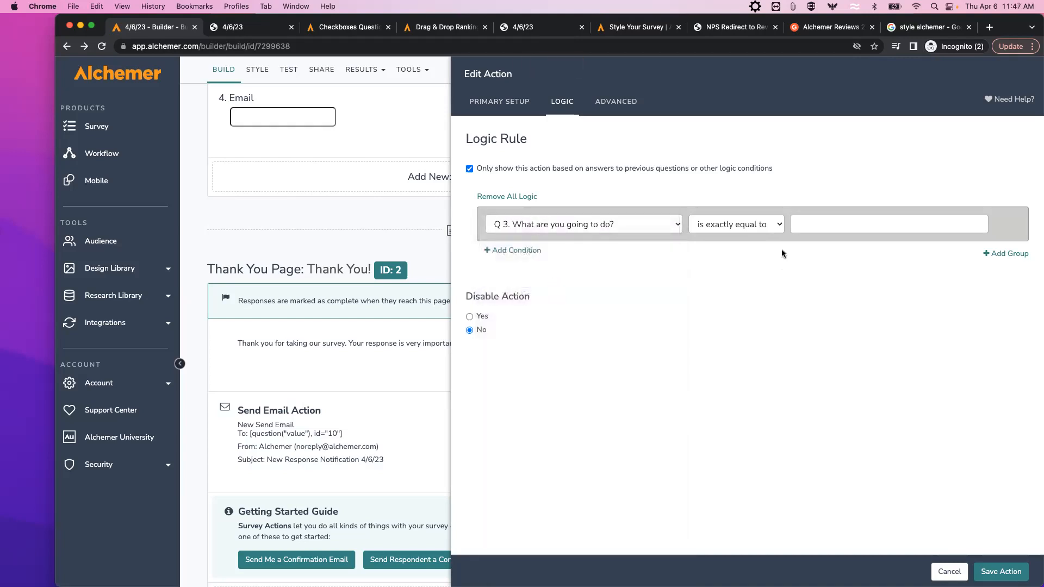
pyautogui.click(678, 224)
pyautogui.click(610, 213)
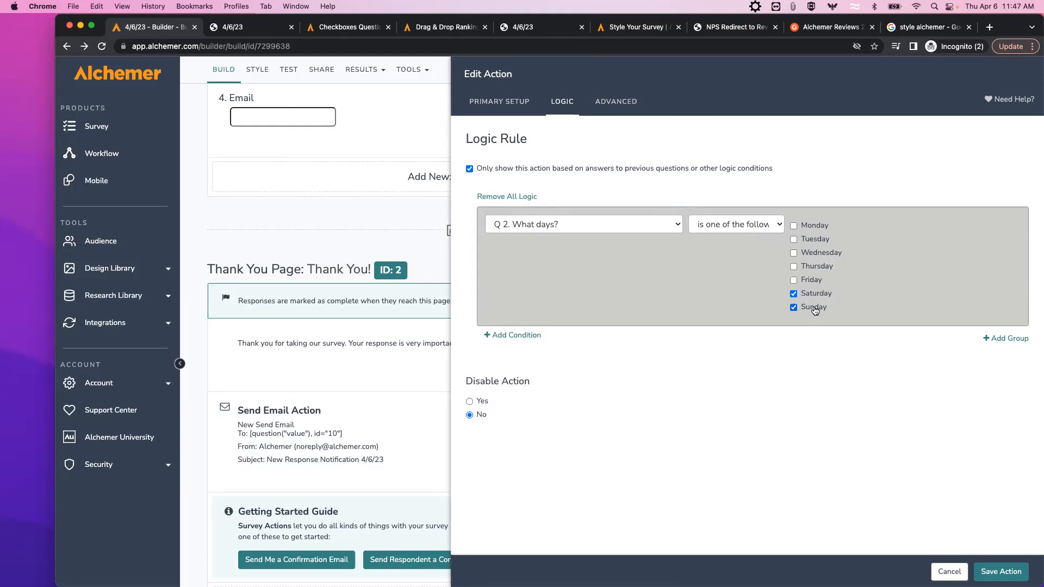
pyautogui.click(1001, 572)
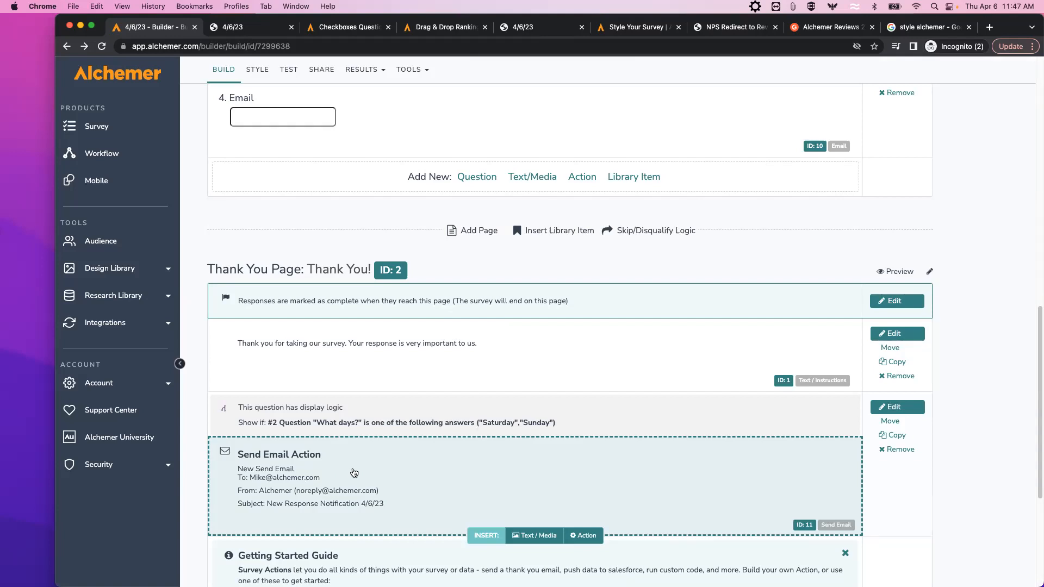
pyautogui.scroll(5, 354, 472)
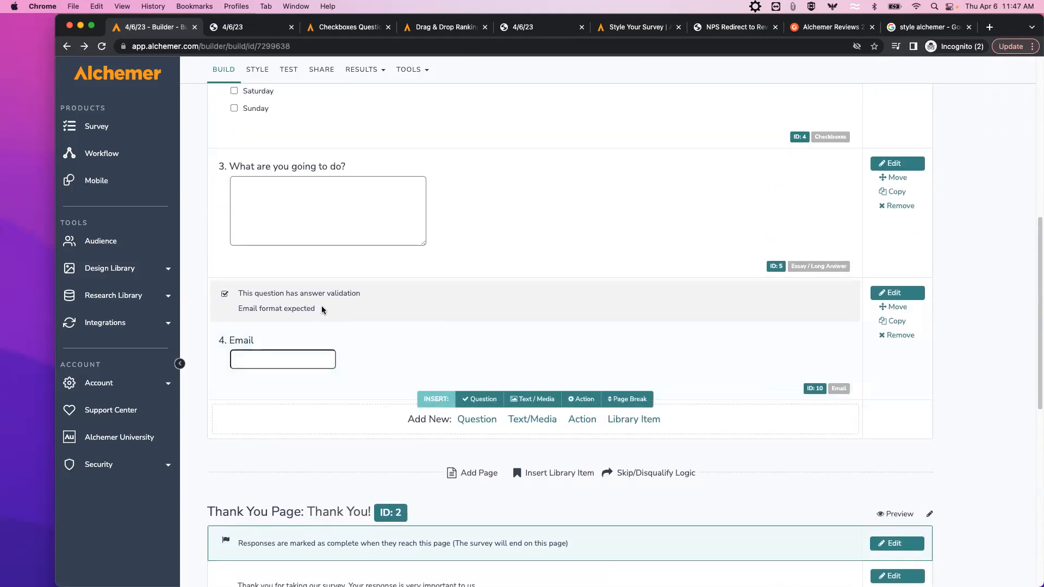
pyautogui.scroll(-6, 357, 398)
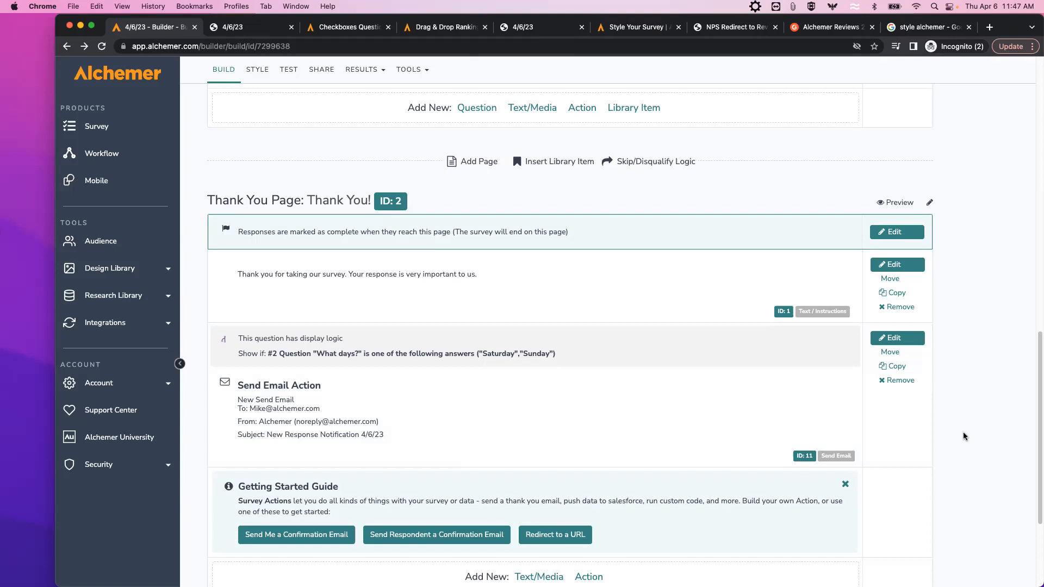
pyautogui.scroll(20, 252, 223)
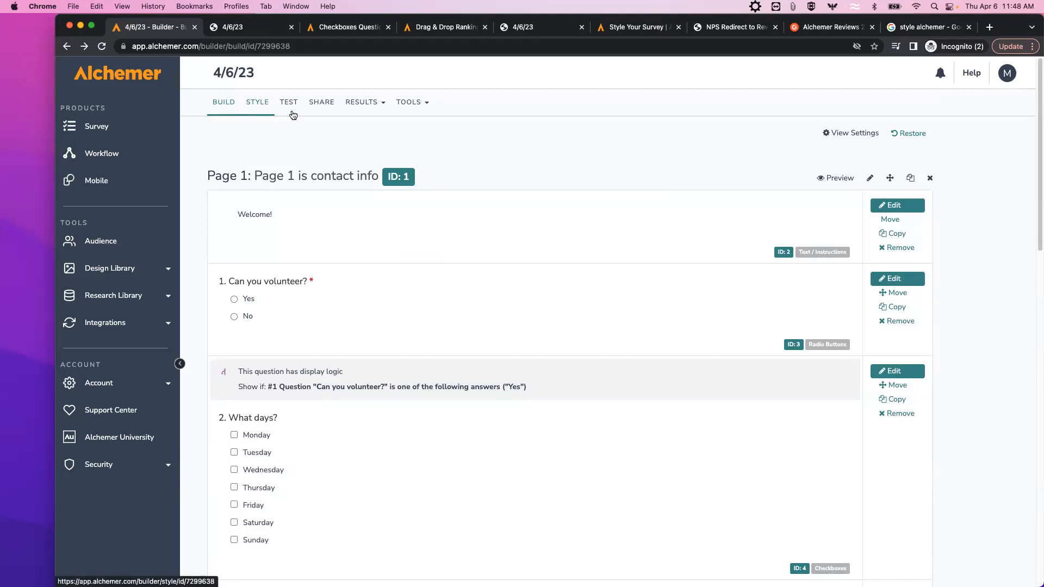
# Switch to the STYLE view and open the Desktop/Tablet/Phone preview dropdown.
pyautogui.click(262, 104)
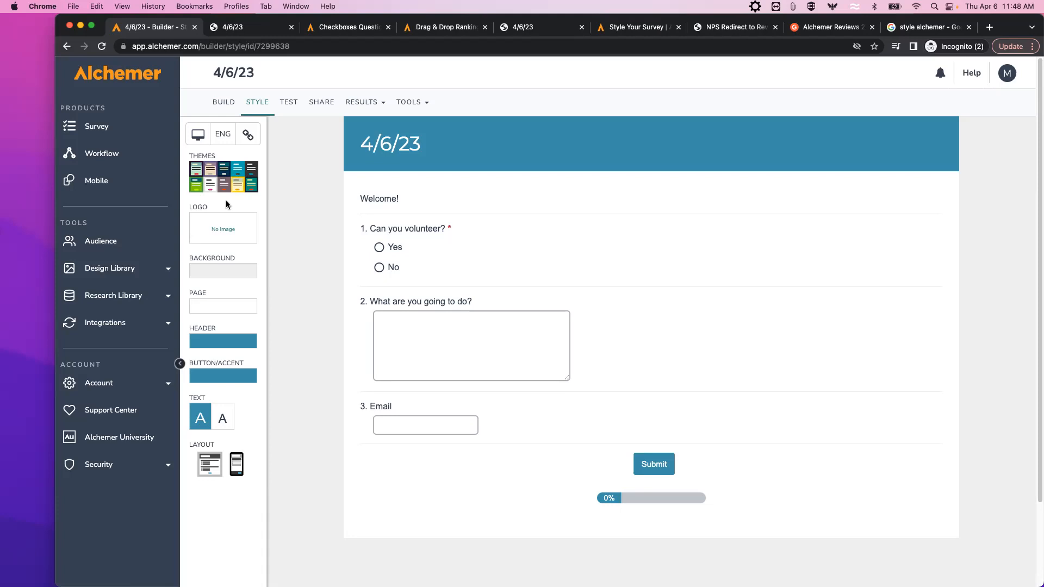
pyautogui.click(196, 138)
pyautogui.click(197, 137)
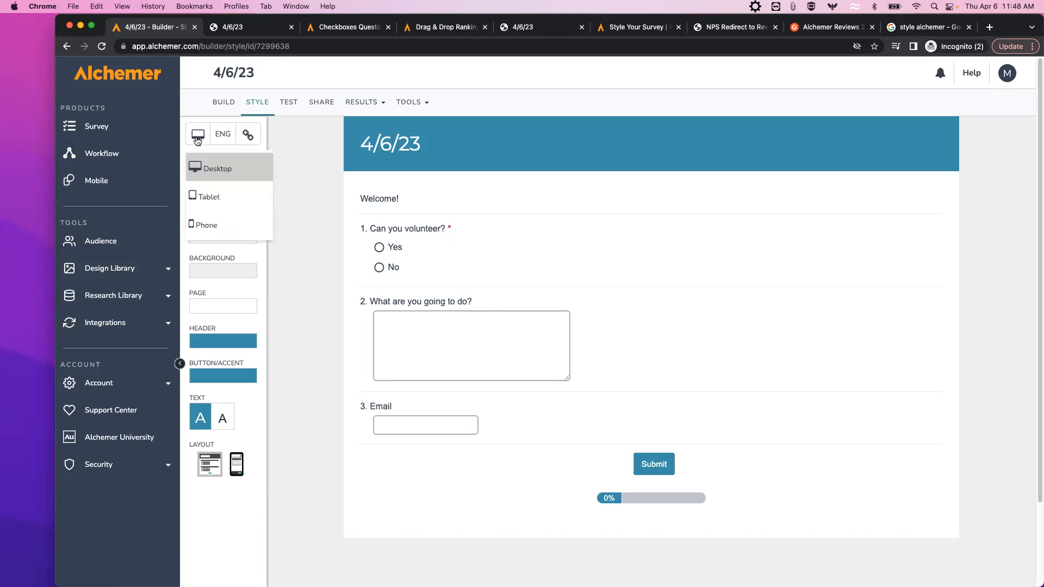
# Choose Phone to see the survey on a phone screen.
pyautogui.click(211, 227)
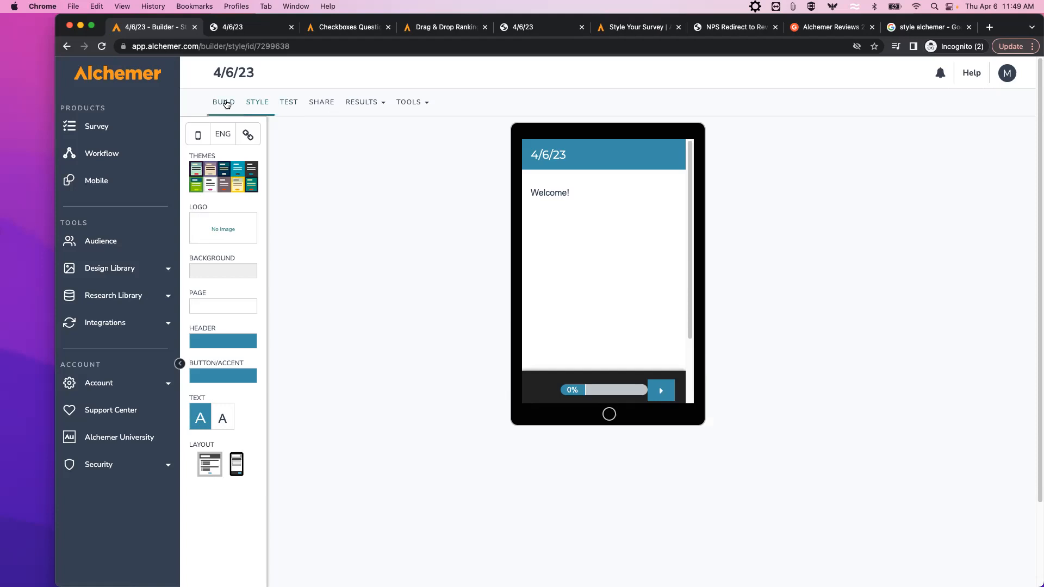
# From BUILD, edit question 2 and open its 'Checkboxes Question Type' Learn More article.
pyautogui.click(228, 105)
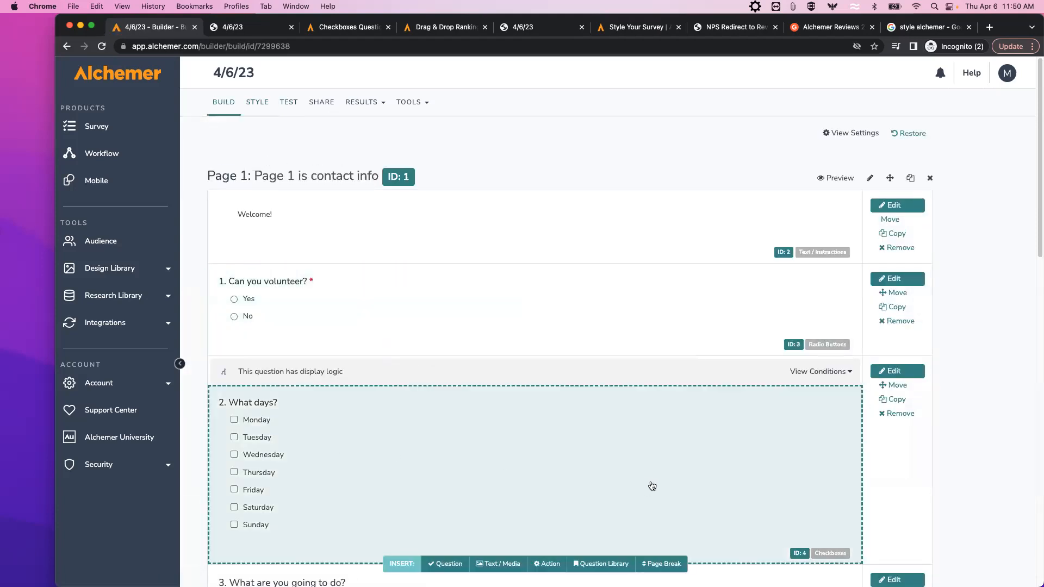
pyautogui.scroll(-2, 844, 473)
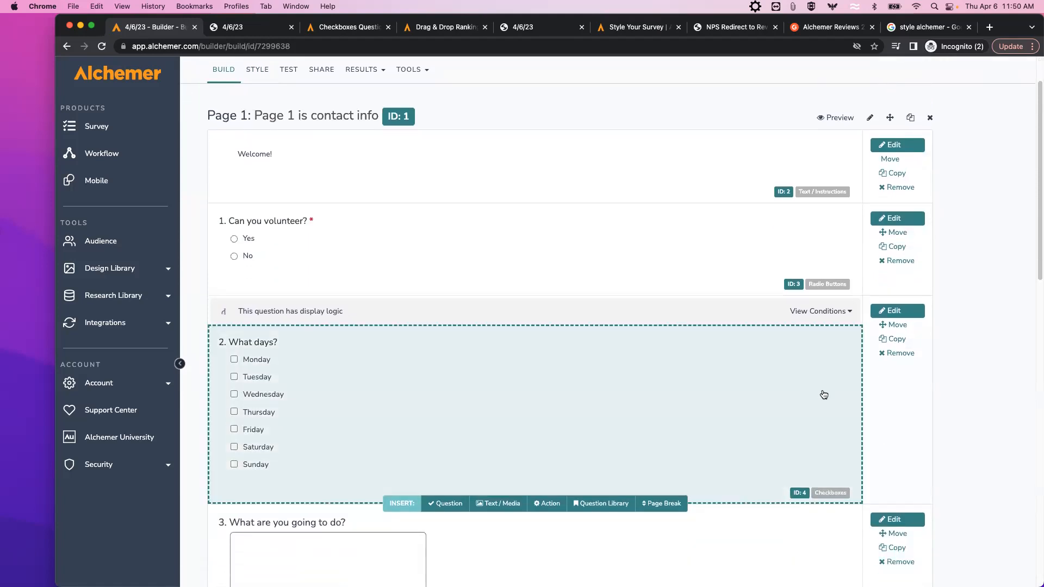
pyautogui.click(897, 313)
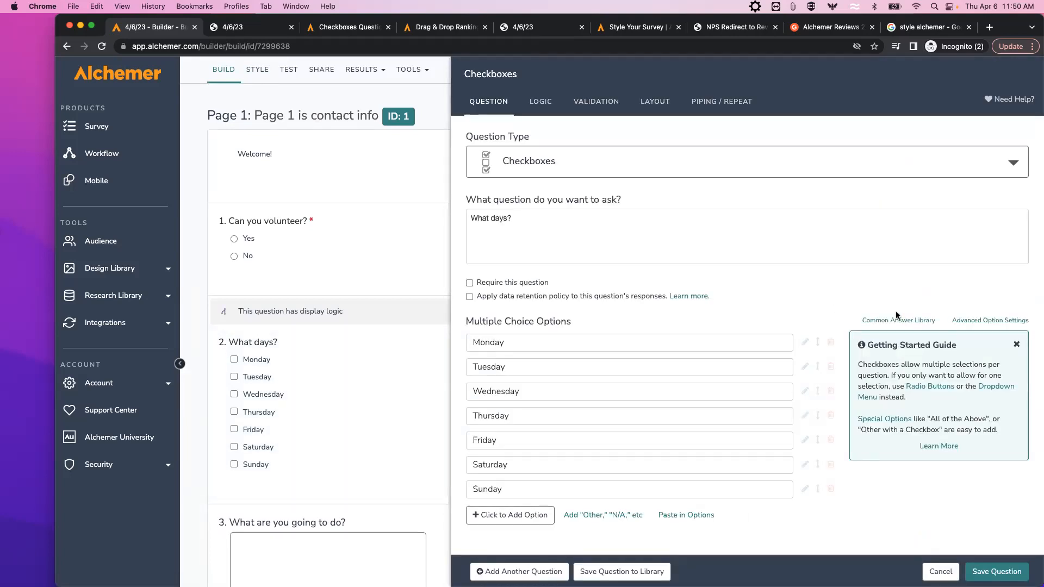
pyautogui.click(938, 446)
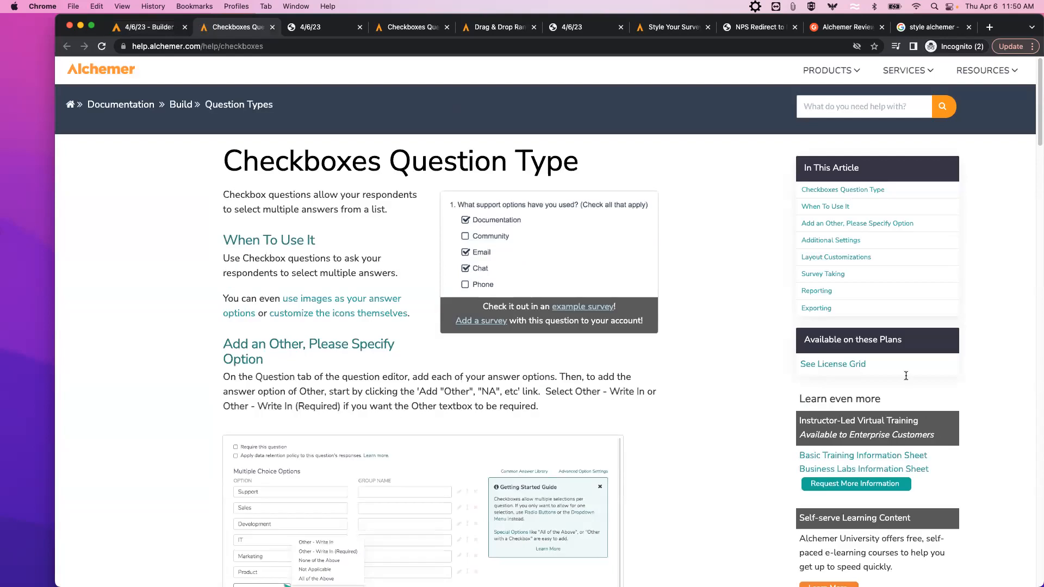
# Read the Survey Taking section comparing desktop and mobile checkboxes, then return to the builder tab.
pyautogui.click(807, 275)
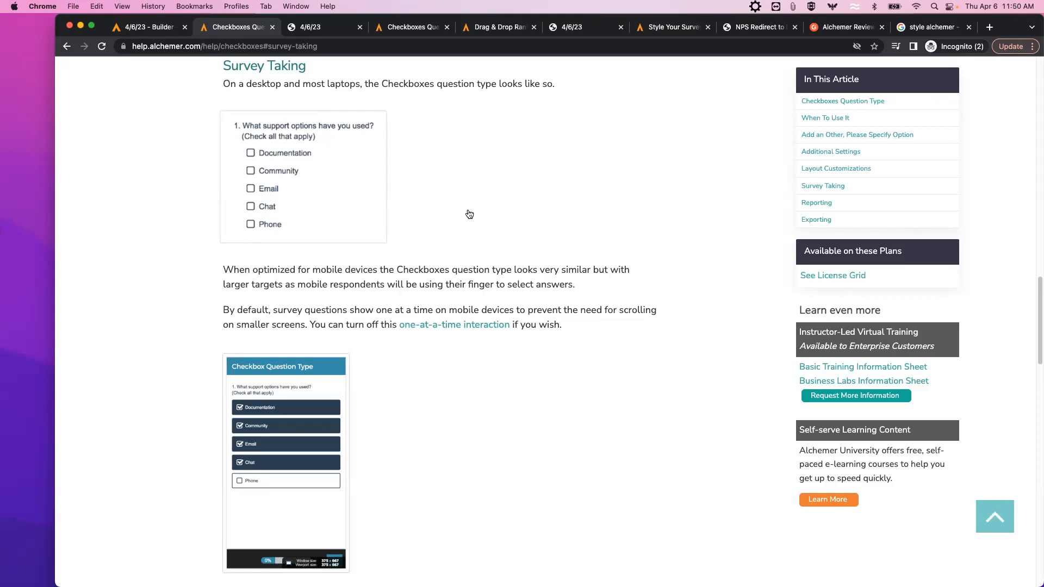
pyautogui.scroll(-1, 471, 216)
pyautogui.scroll(-2, 472, 216)
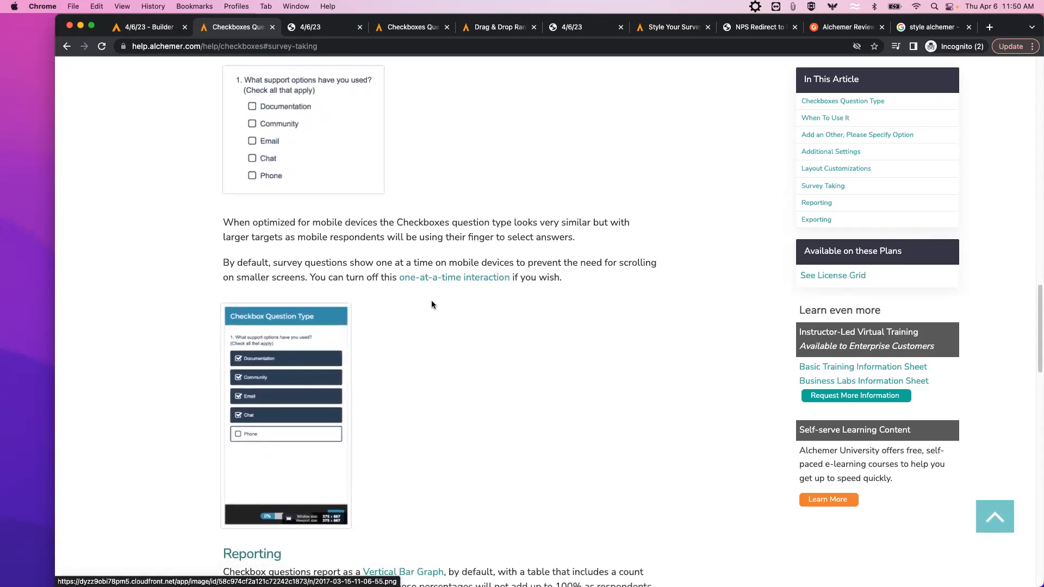
pyautogui.scroll(-1, 380, 302)
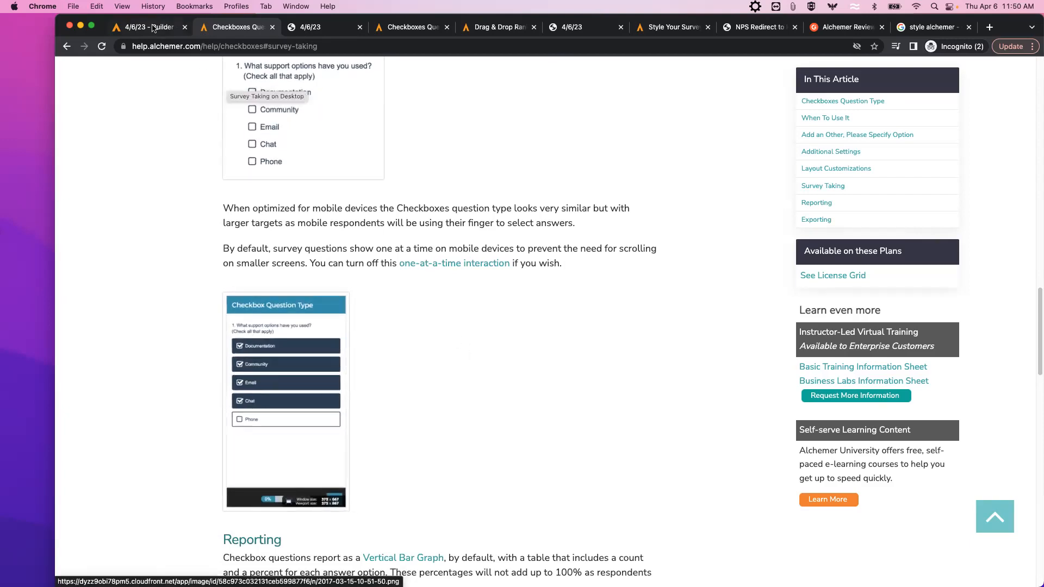
pyautogui.hotkey('ctrl', 'shift', 'Tab')
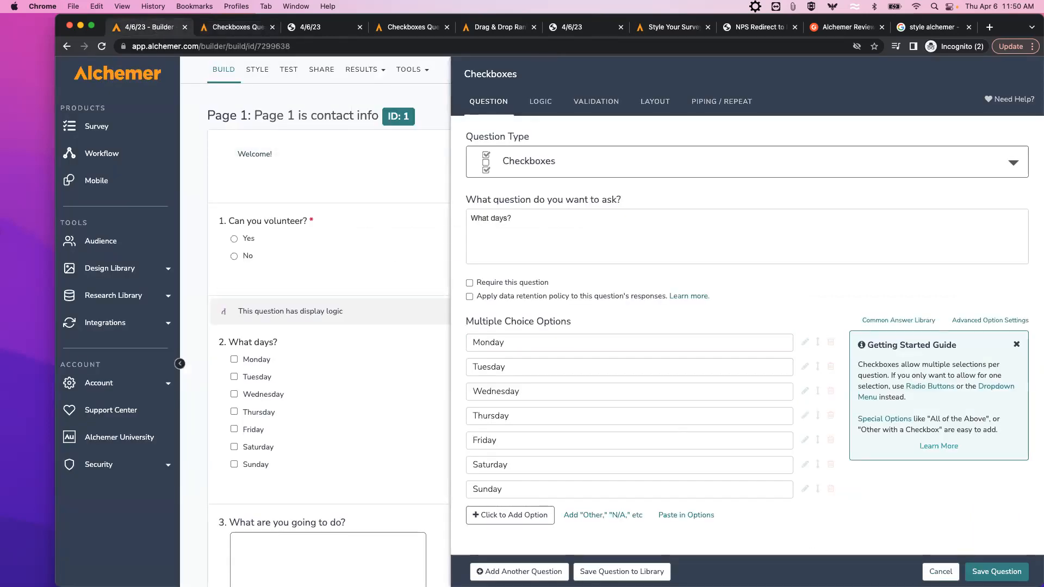
# Back in STYLE, answer Yes, check Monday and Tuesday in the phone preview, and advance to question 3.
pyautogui.click(941, 572)
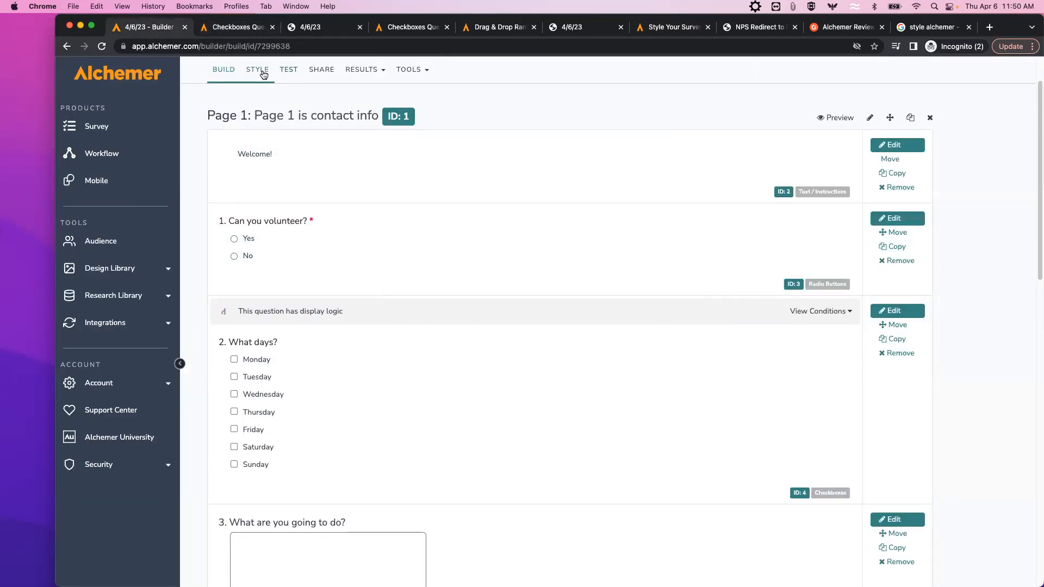
pyautogui.click(262, 70)
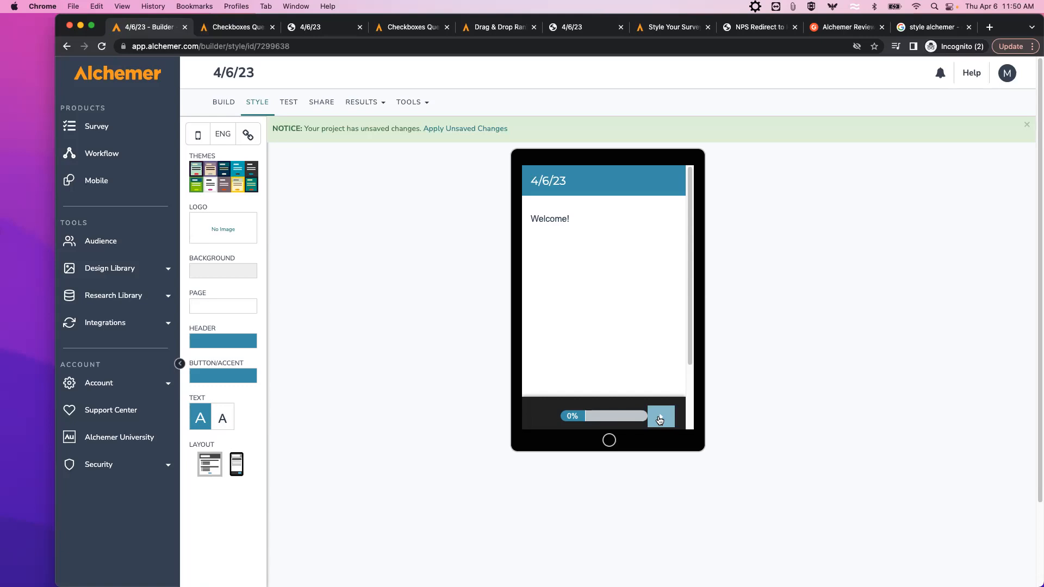
pyautogui.click(660, 422)
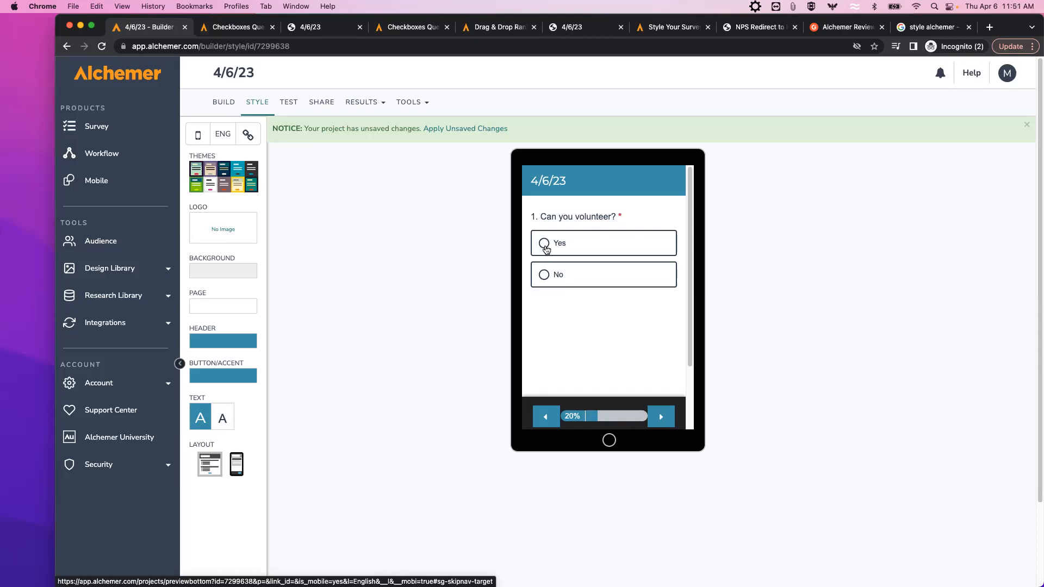
pyautogui.click(545, 244)
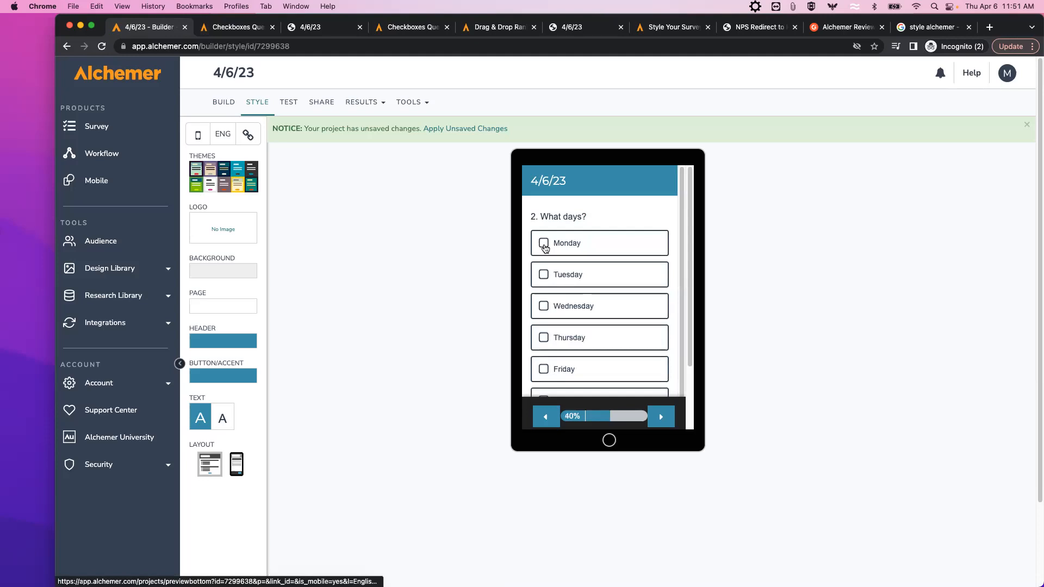
pyautogui.click(545, 246)
pyautogui.click(545, 277)
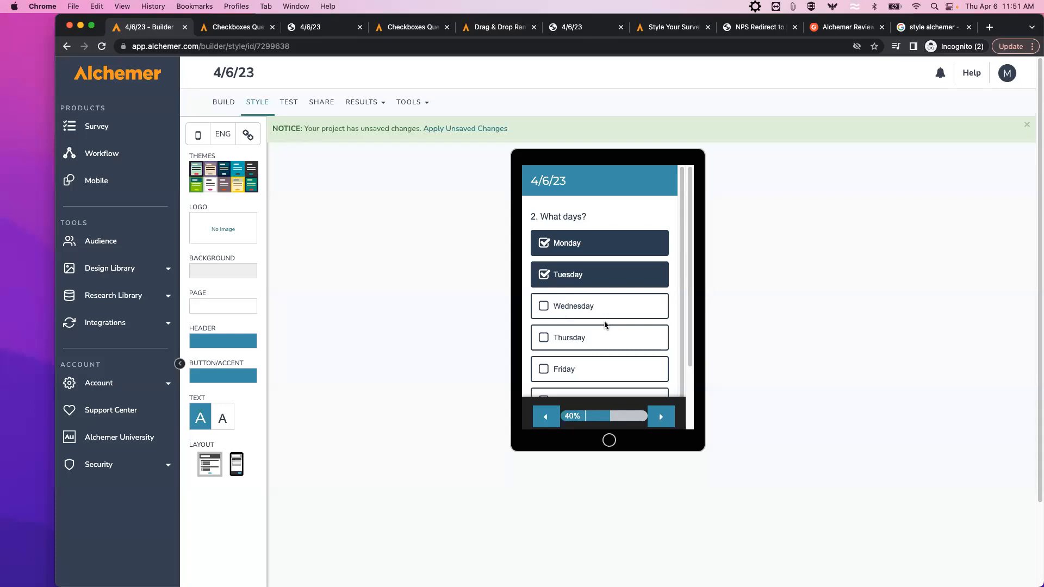
pyautogui.click(663, 416)
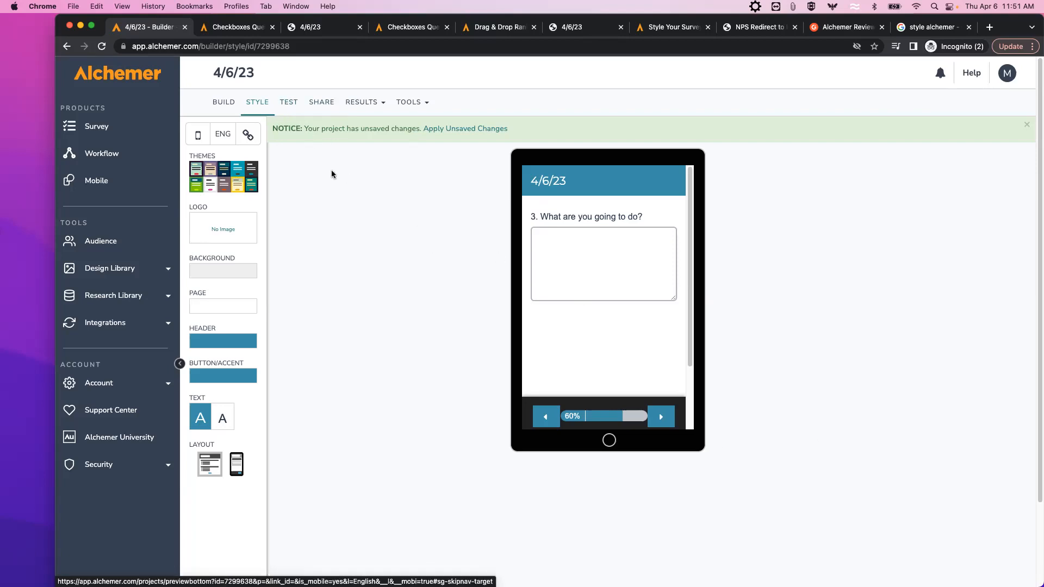
# View the survey's printable QR code under SHARE, then return to STYLE.
pyautogui.click(326, 107)
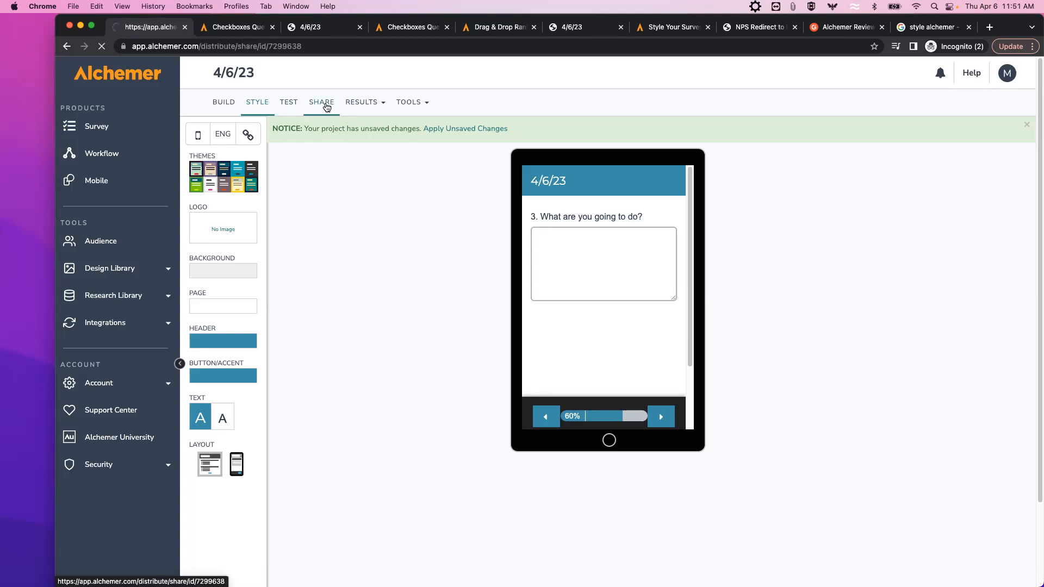
pyautogui.scroll(-1, 517, 408)
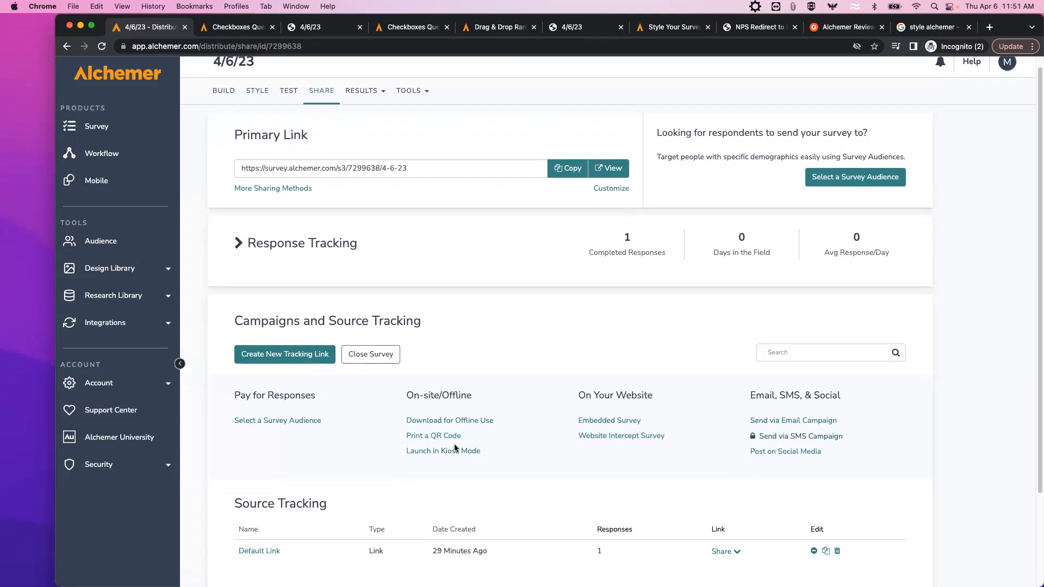
pyautogui.click(423, 438)
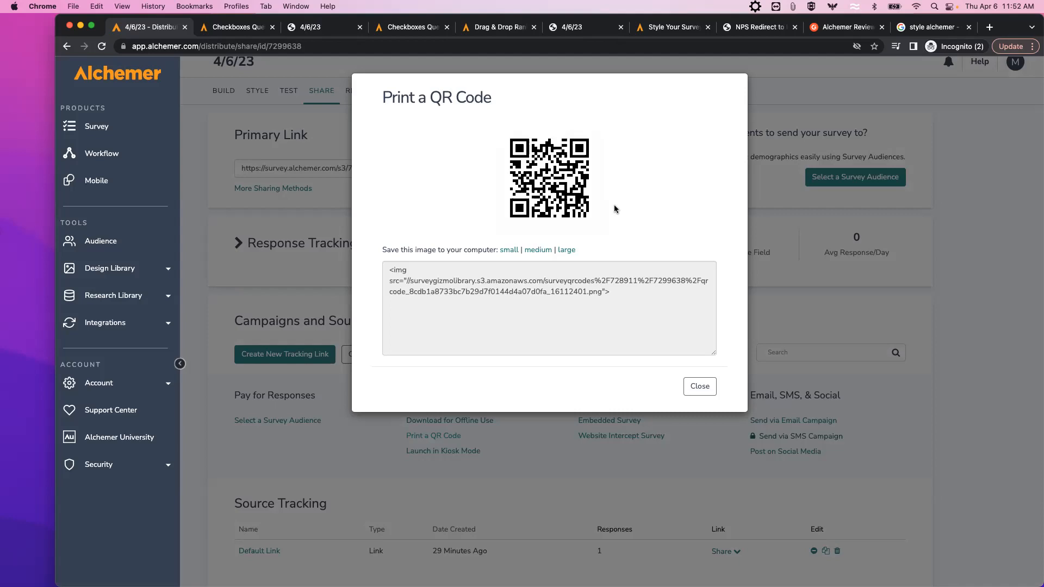
pyautogui.click(703, 386)
pyautogui.click(257, 90)
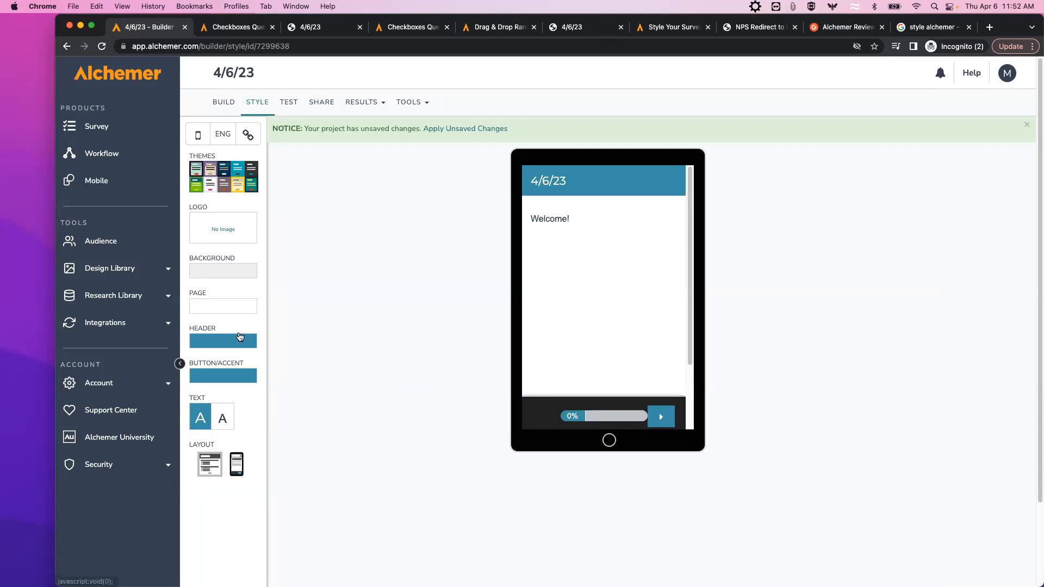
# Under LAYOUT > Mobile Interaction, choose Standard so the phone shows all questions together.
pyautogui.click(214, 460)
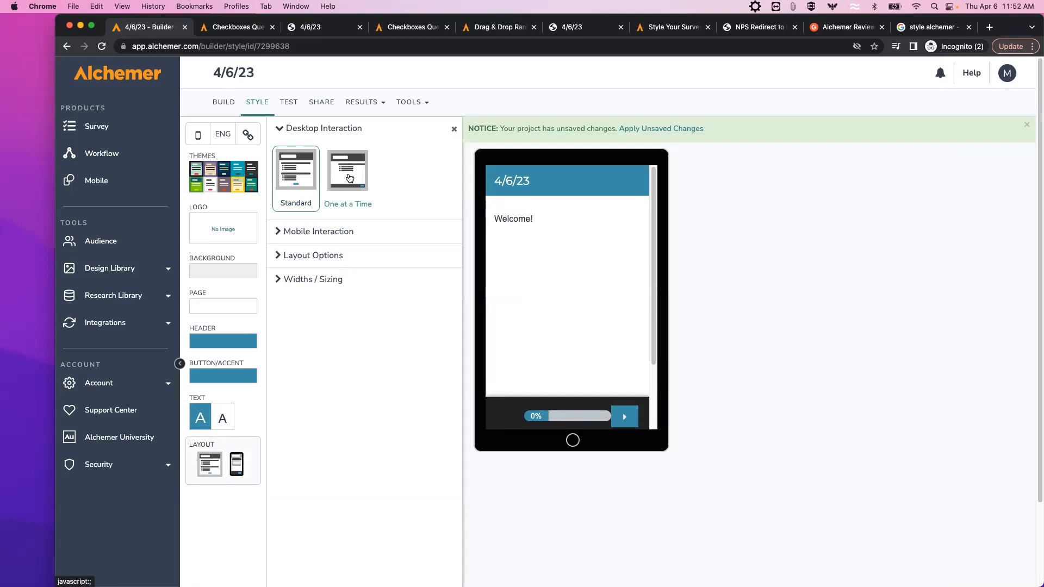
pyautogui.click(292, 232)
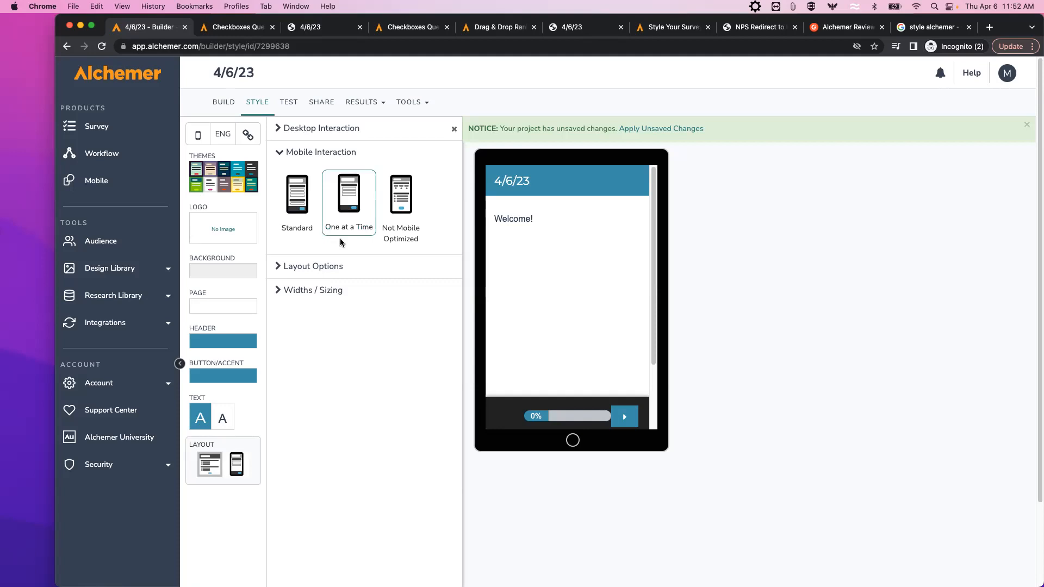
pyautogui.click(298, 208)
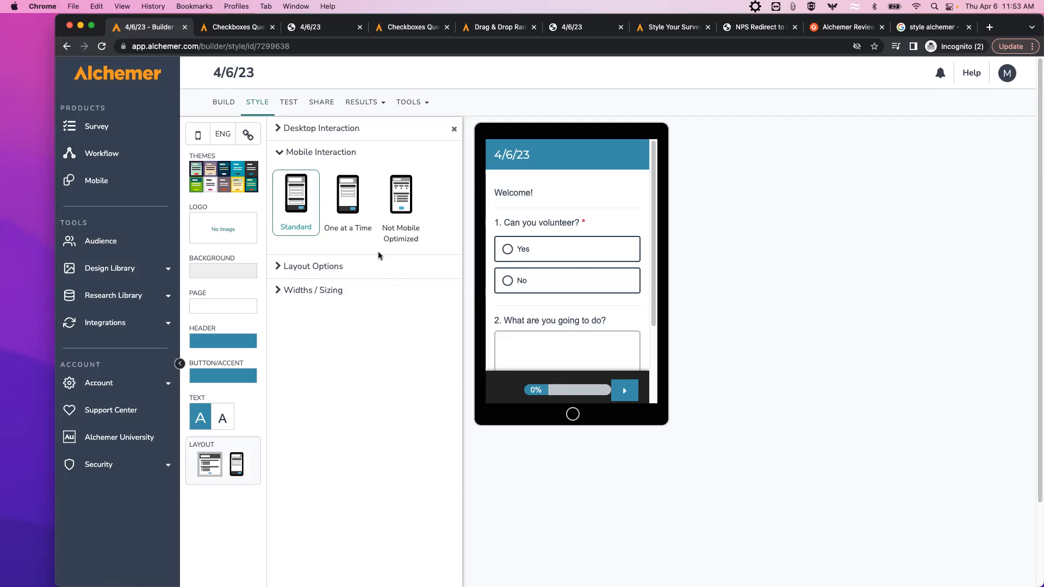
# Set Mobile Interaction to One at a Time, then expand the Desktop Interaction options.
pyautogui.click(348, 212)
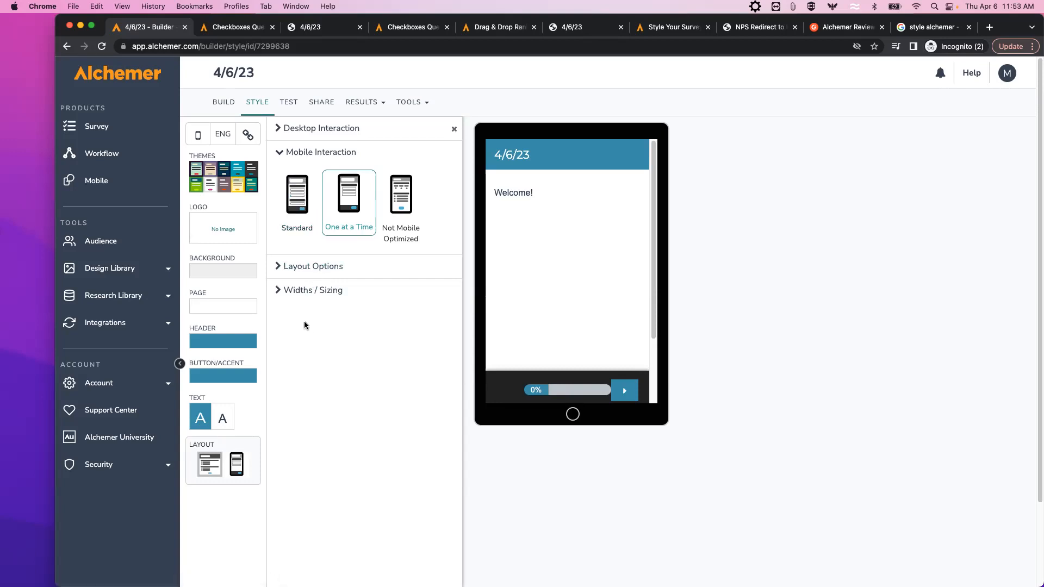
pyautogui.click(301, 129)
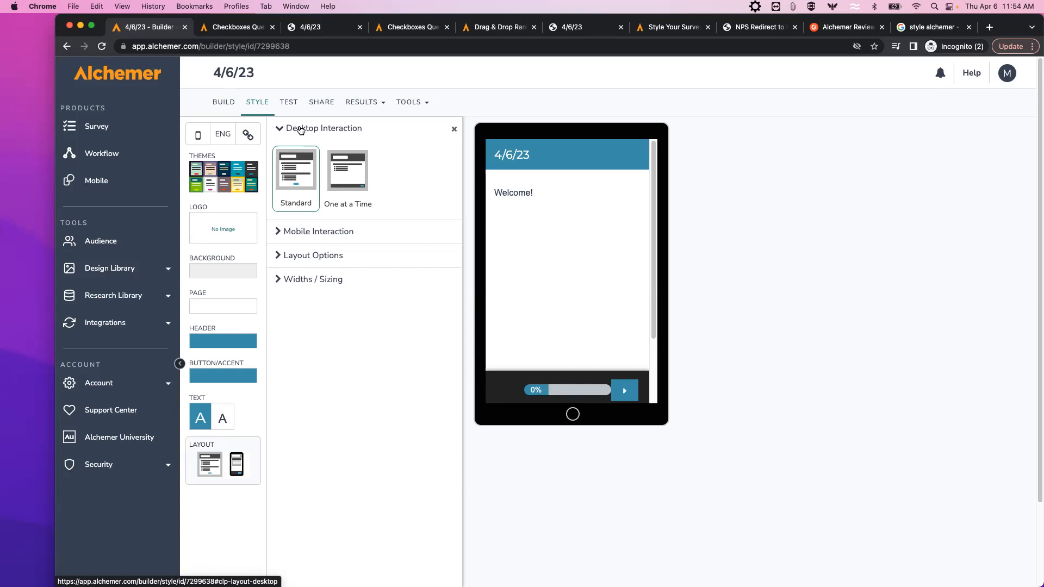
# Try One at a Time on desktop, then keep Desktop Interaction Standard and close layout settings.
pyautogui.click(357, 163)
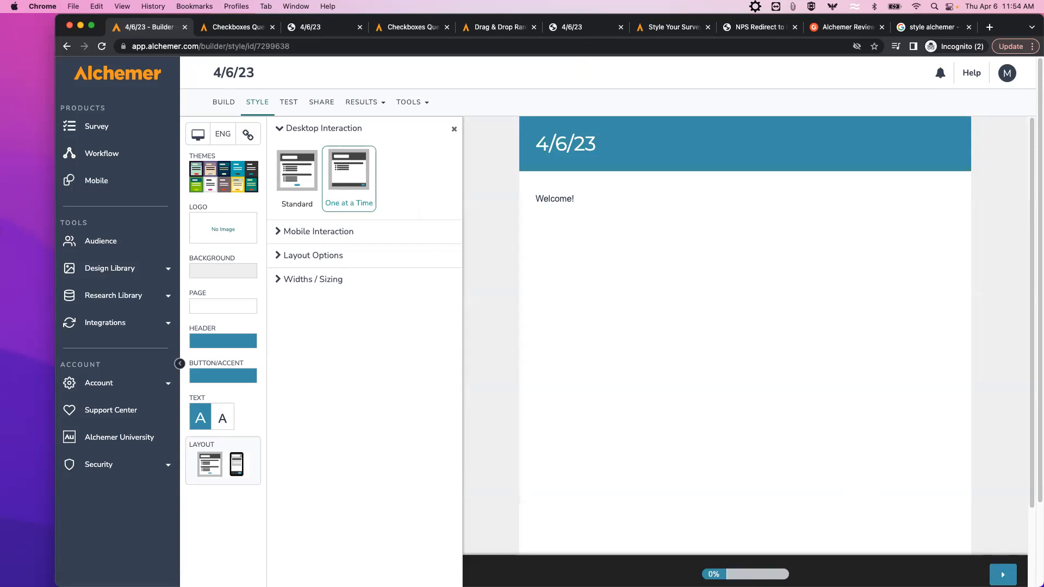
pyautogui.click(1003, 575)
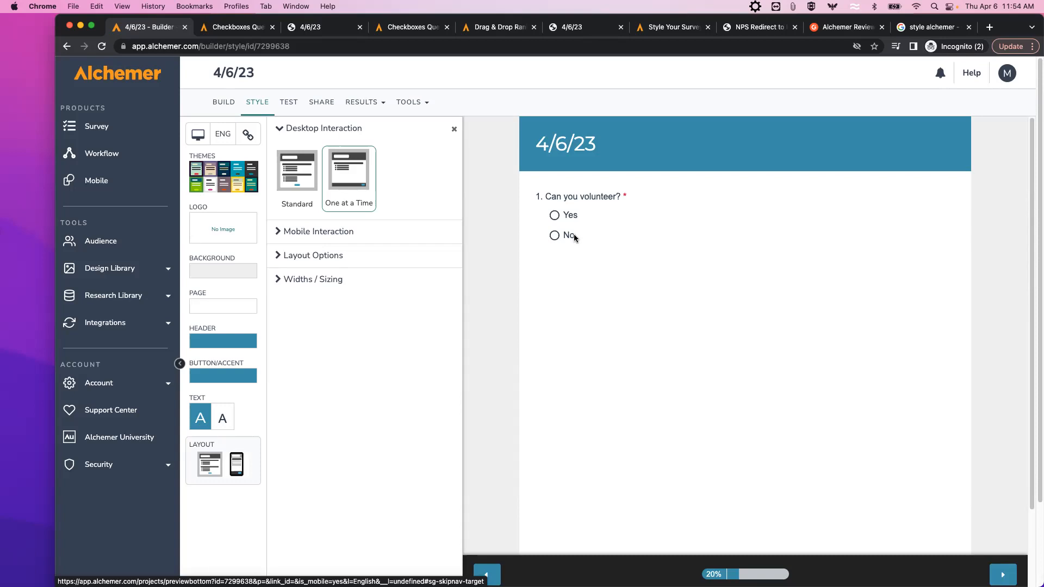
pyautogui.click(310, 172)
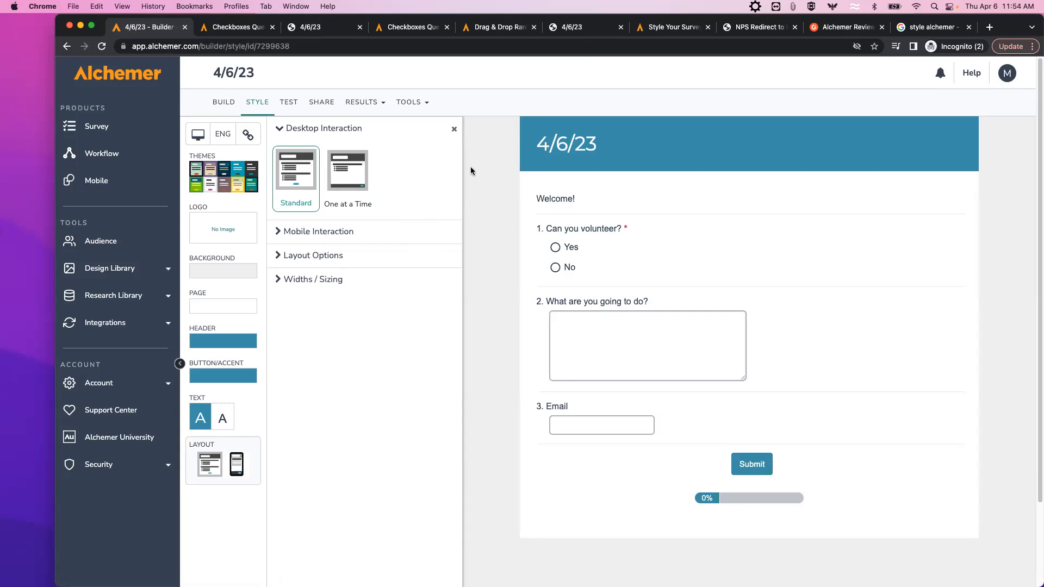
pyautogui.click(455, 129)
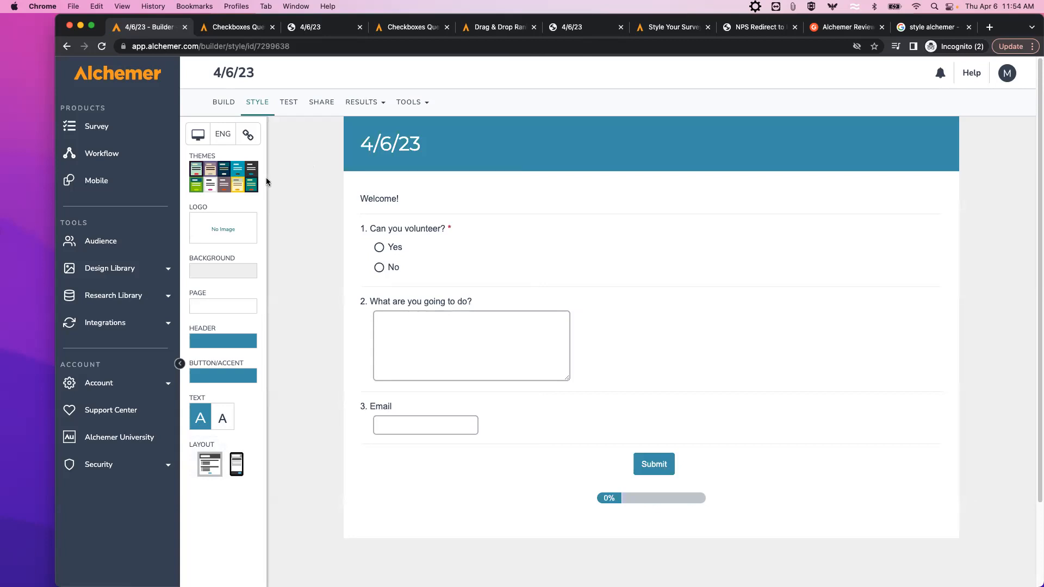
pyautogui.click(242, 179)
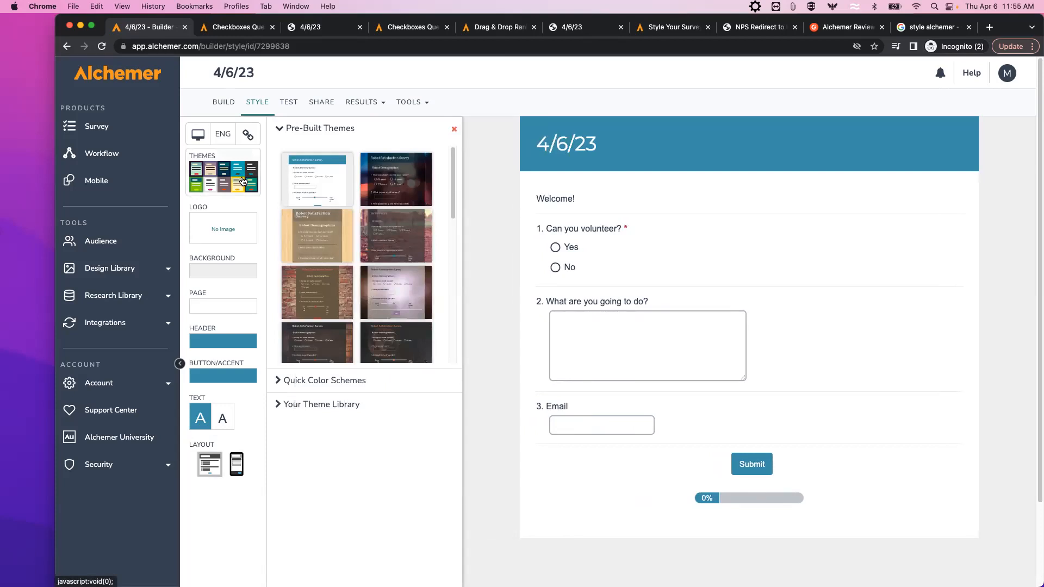
pyautogui.click(293, 408)
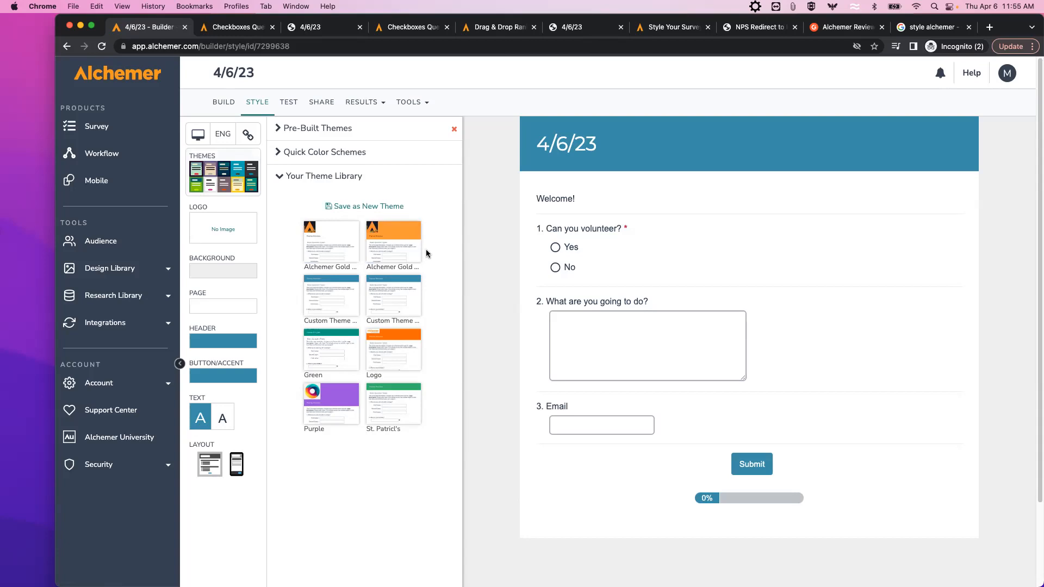
pyautogui.click(400, 242)
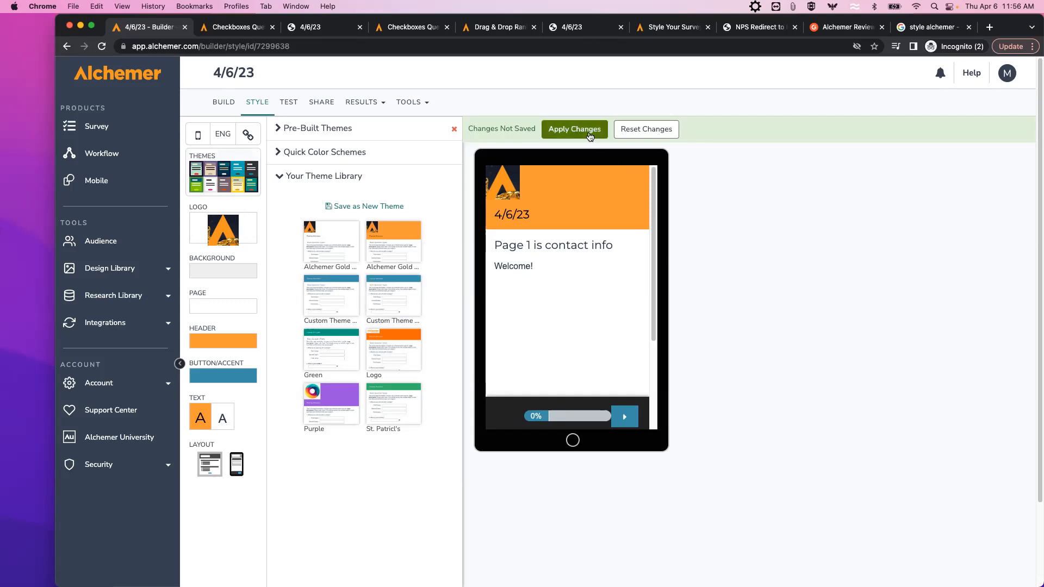
pyautogui.click(634, 133)
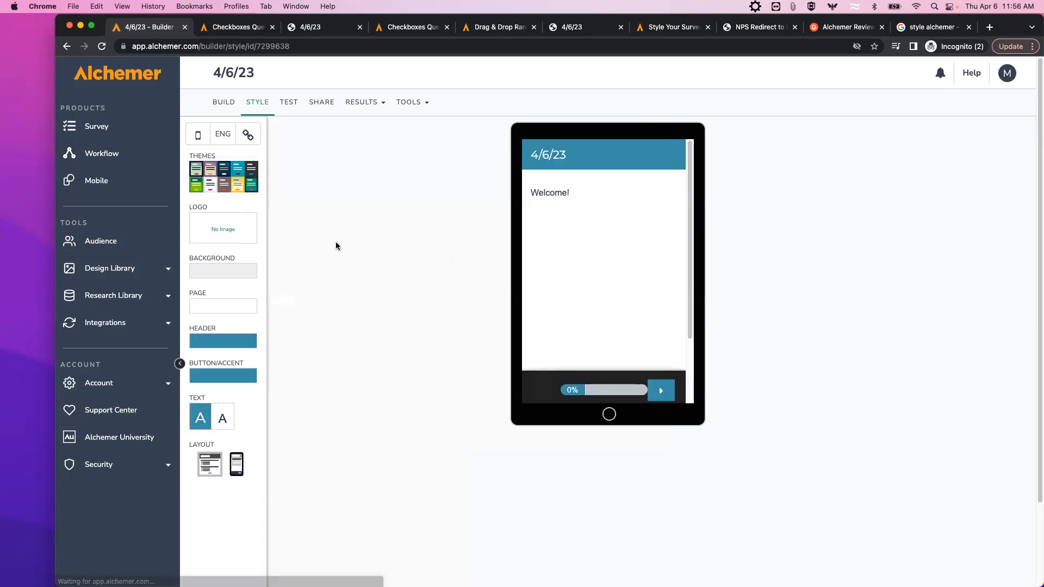
# Switch the survey preview device to Desktop.
pyautogui.click(204, 134)
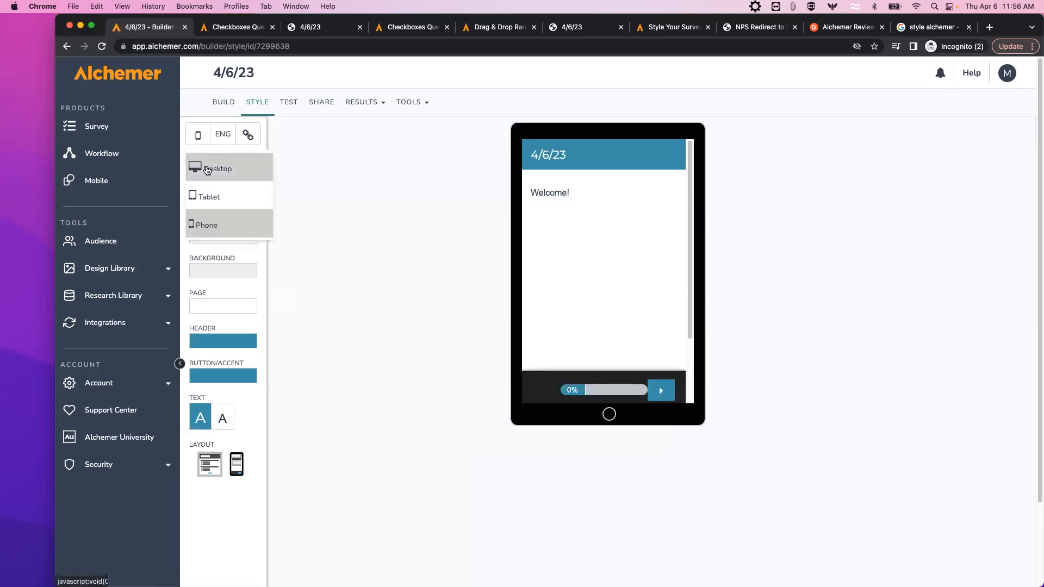
pyautogui.click(202, 163)
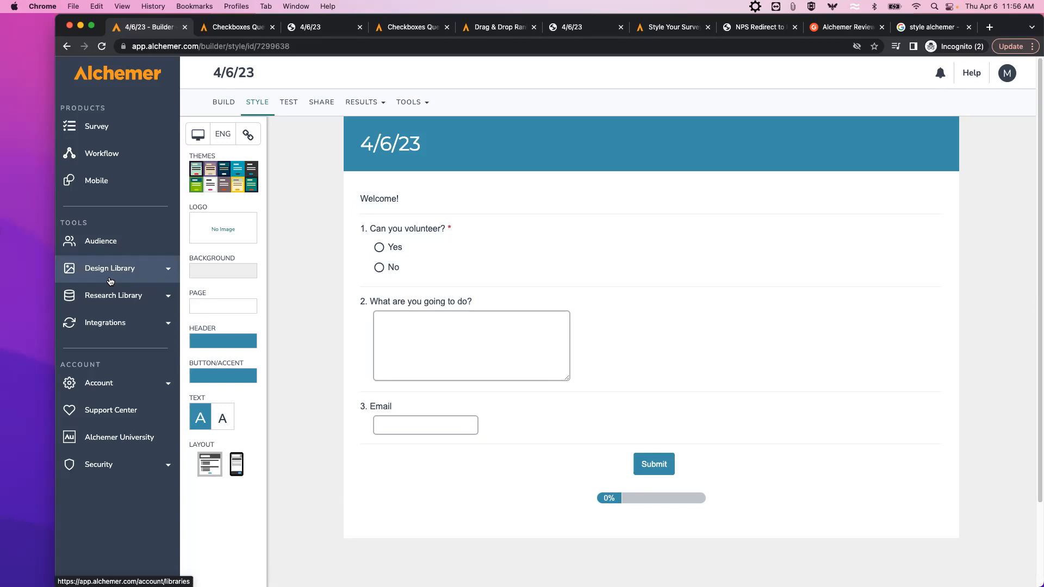
# Insert the Alchemer Logo image into the header and shrink it to about half size.
pyautogui.click(223, 231)
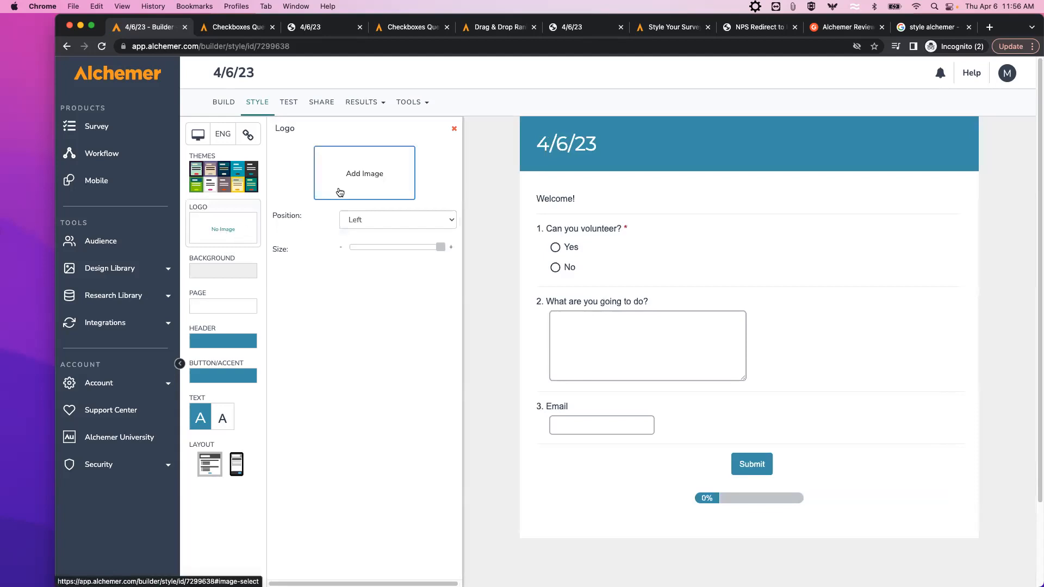
pyautogui.click(357, 180)
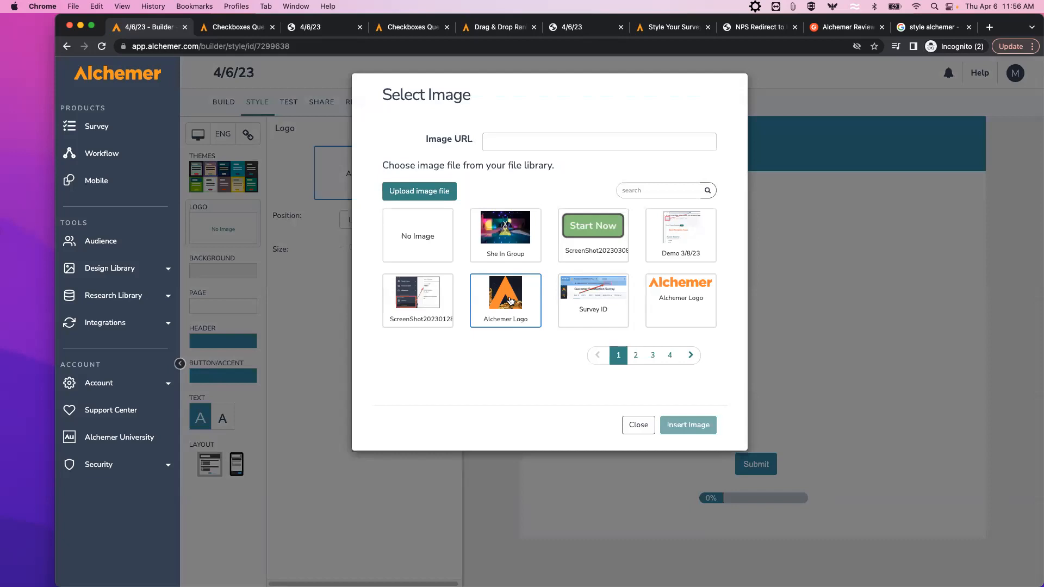
pyautogui.click(514, 299)
pyautogui.click(680, 425)
pyautogui.moveTo(440, 258); pyautogui.dragTo(404, 257)
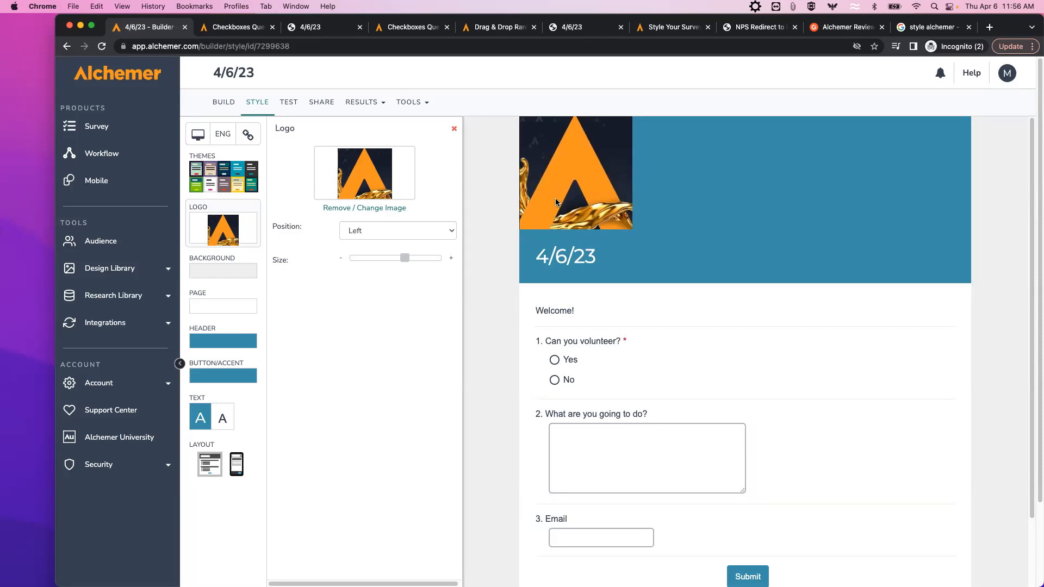
# Make the survey header background yellow #ffb802.
pyautogui.click(241, 341)
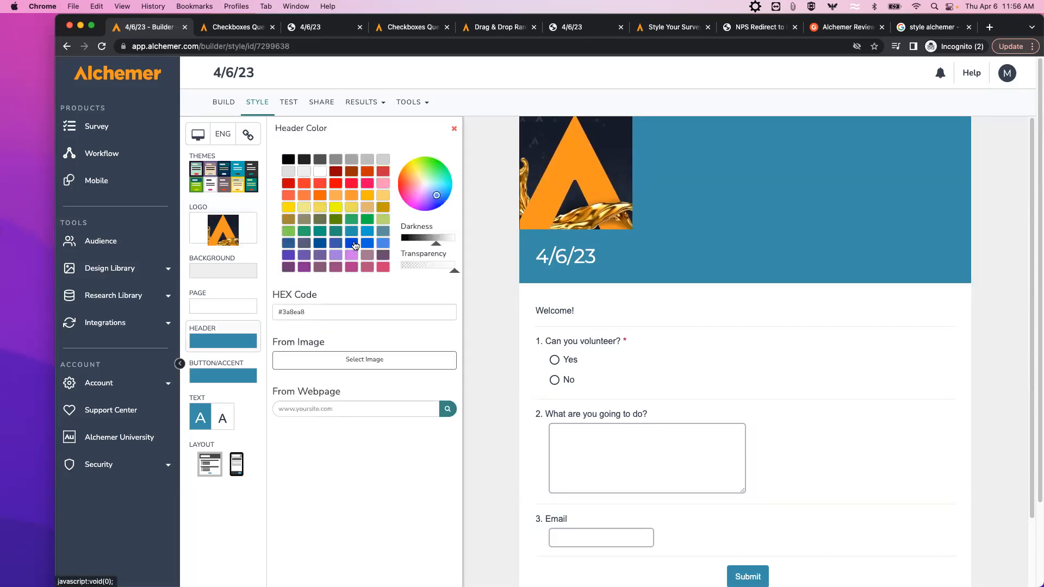
pyautogui.click(368, 196)
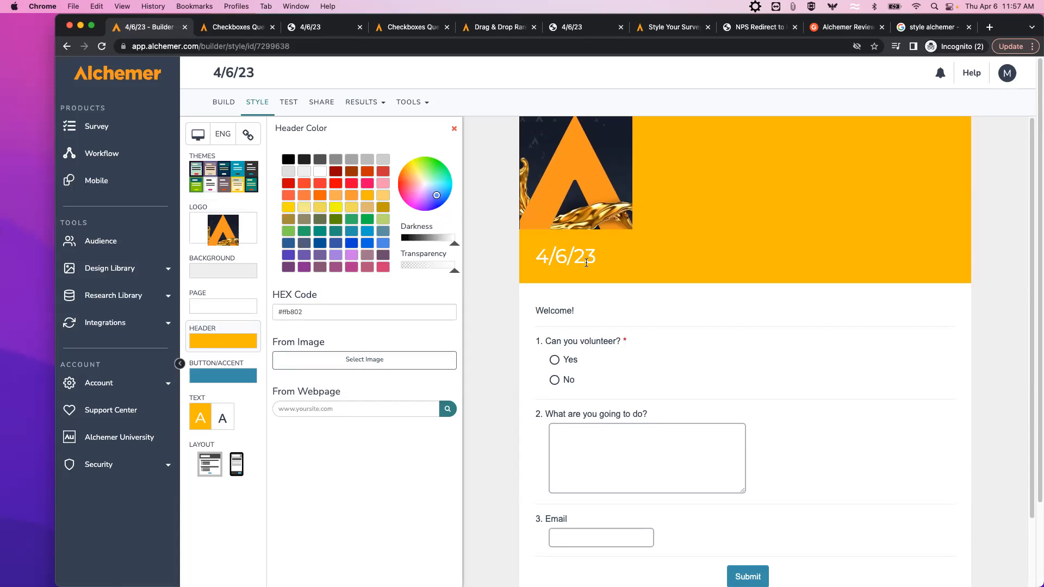
pyautogui.click(224, 419)
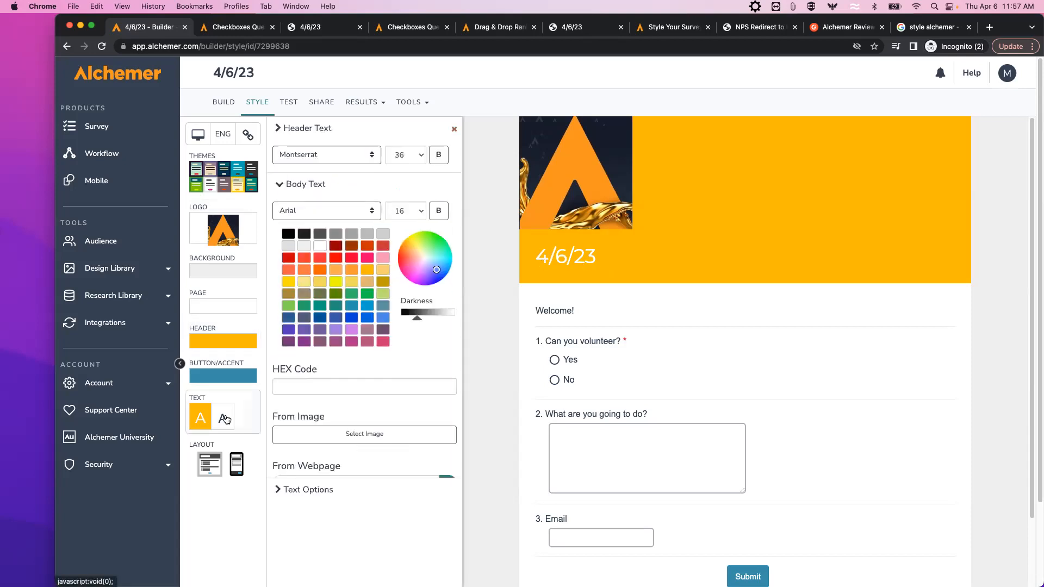
# Expand Text Options and hide the survey title from the header.
pyautogui.click(286, 490)
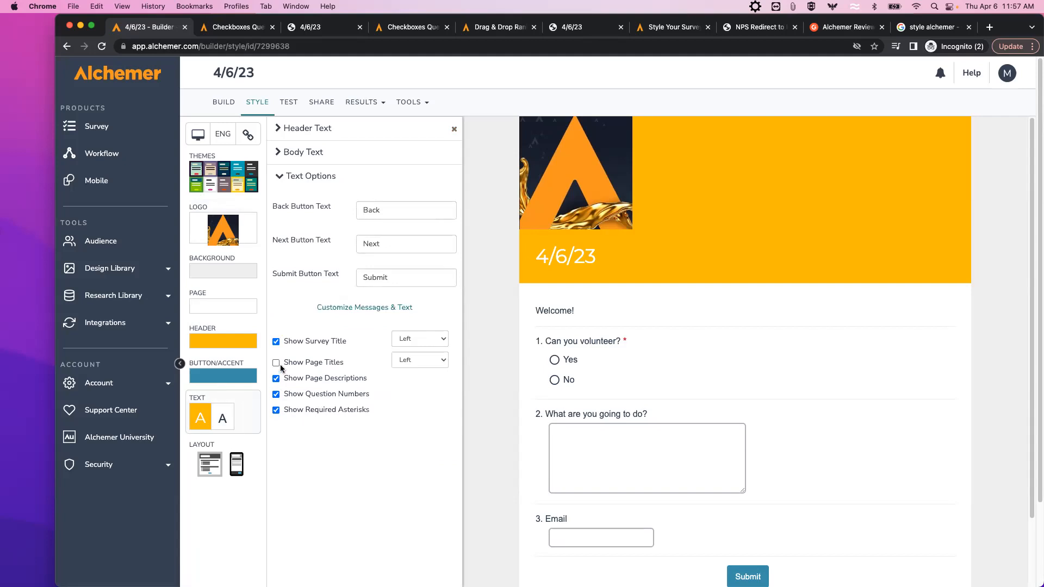
pyautogui.click(275, 342)
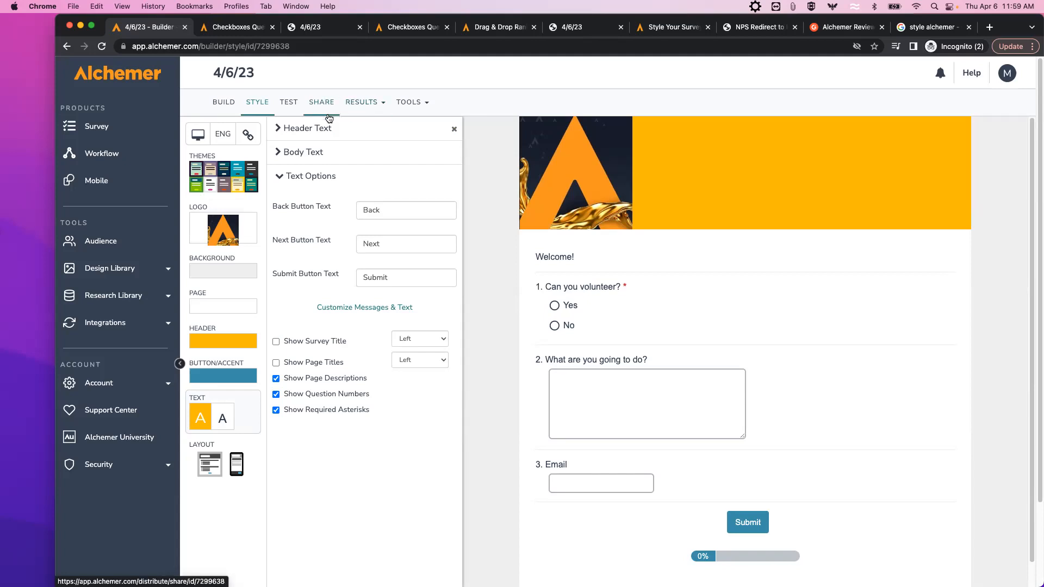
pyautogui.click(426, 109)
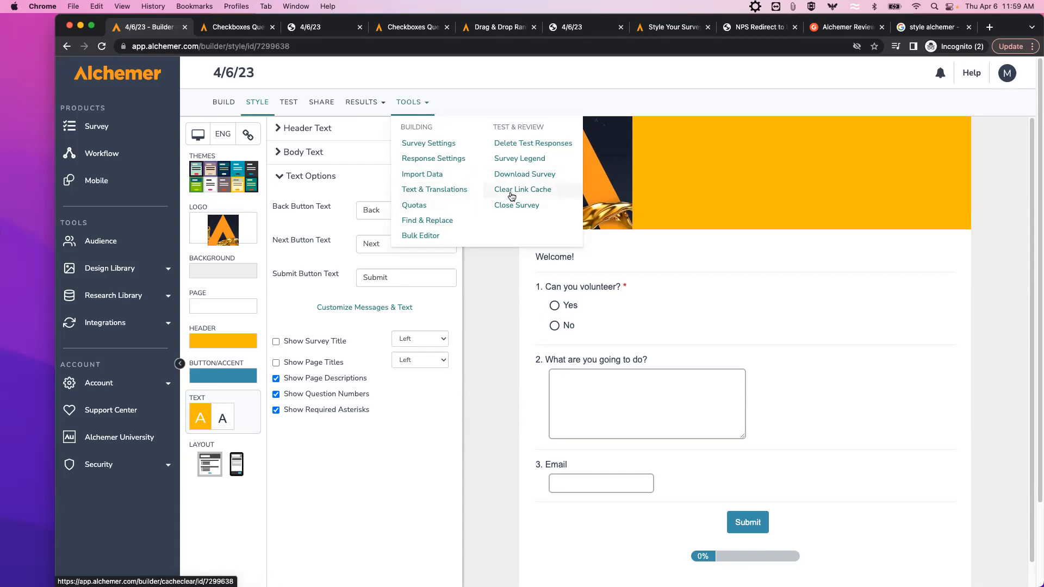
pyautogui.click(501, 104)
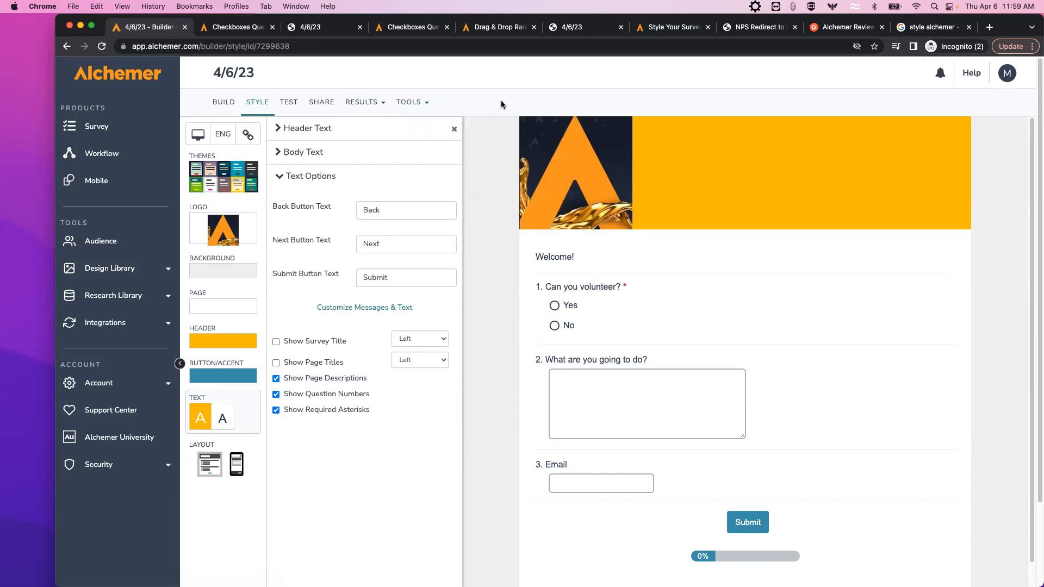